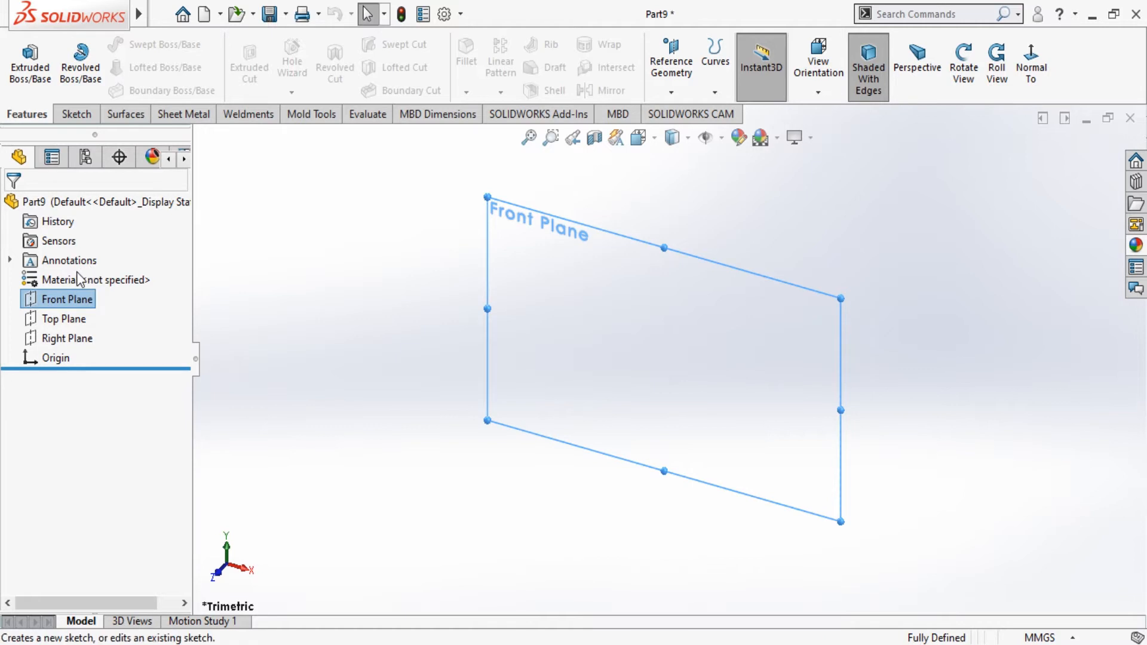
Start a sketch on the Front Plane and draw a center rectangle about 106 mm high, centred on the origin
left_click(75, 268)
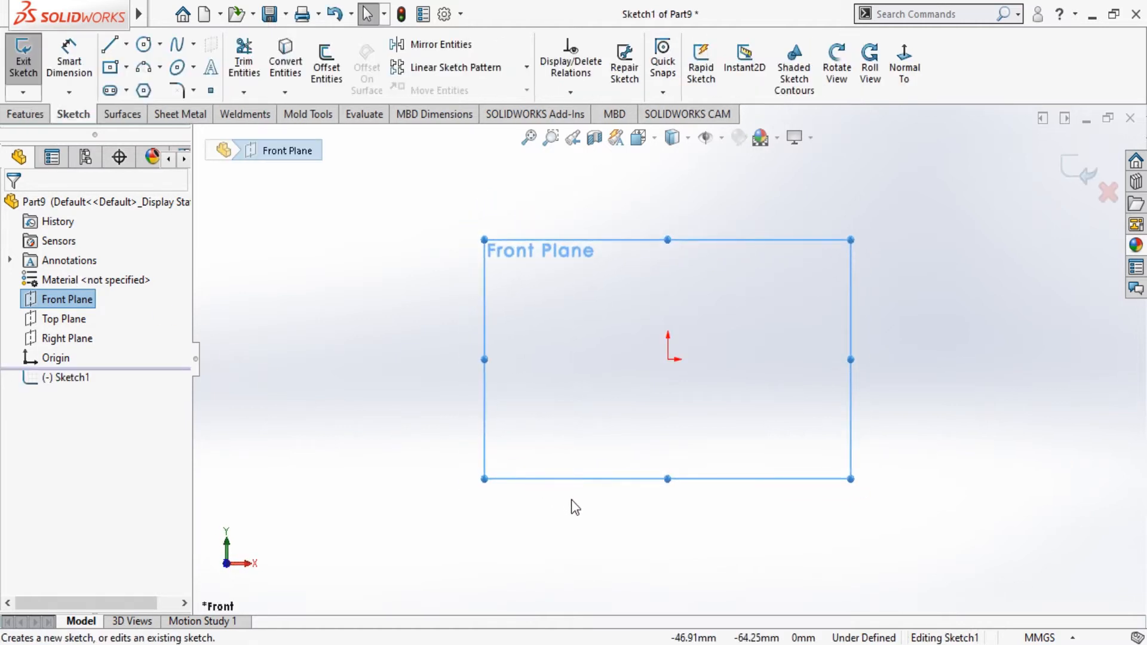
left_click(112, 67)
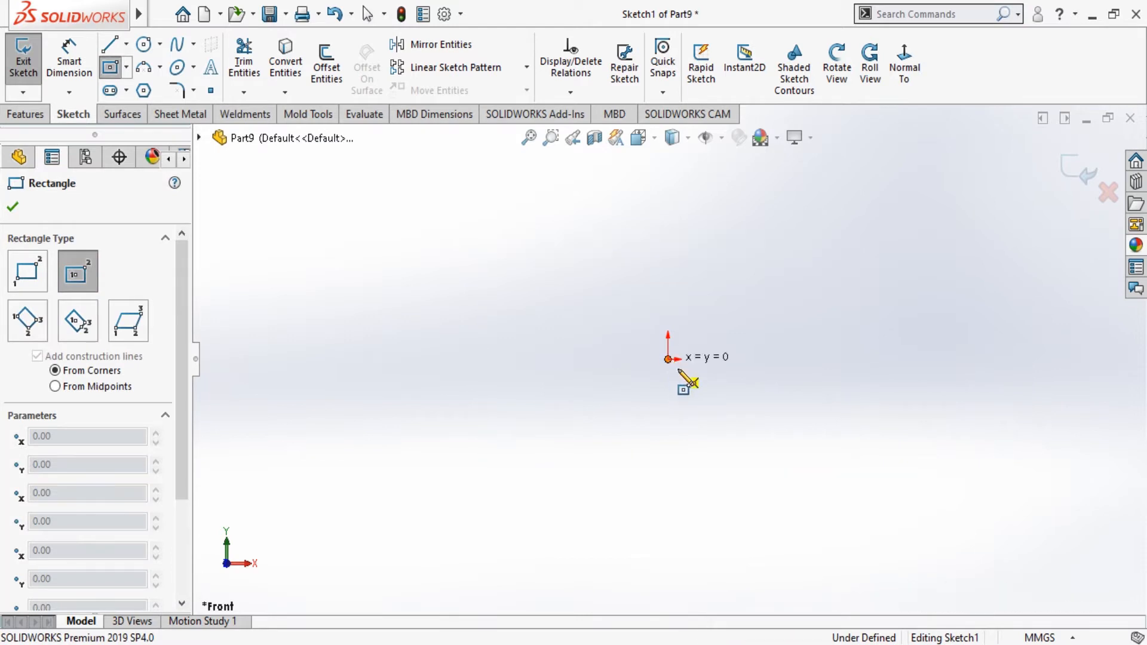
left_click(678, 371)
left_click(846, 473)
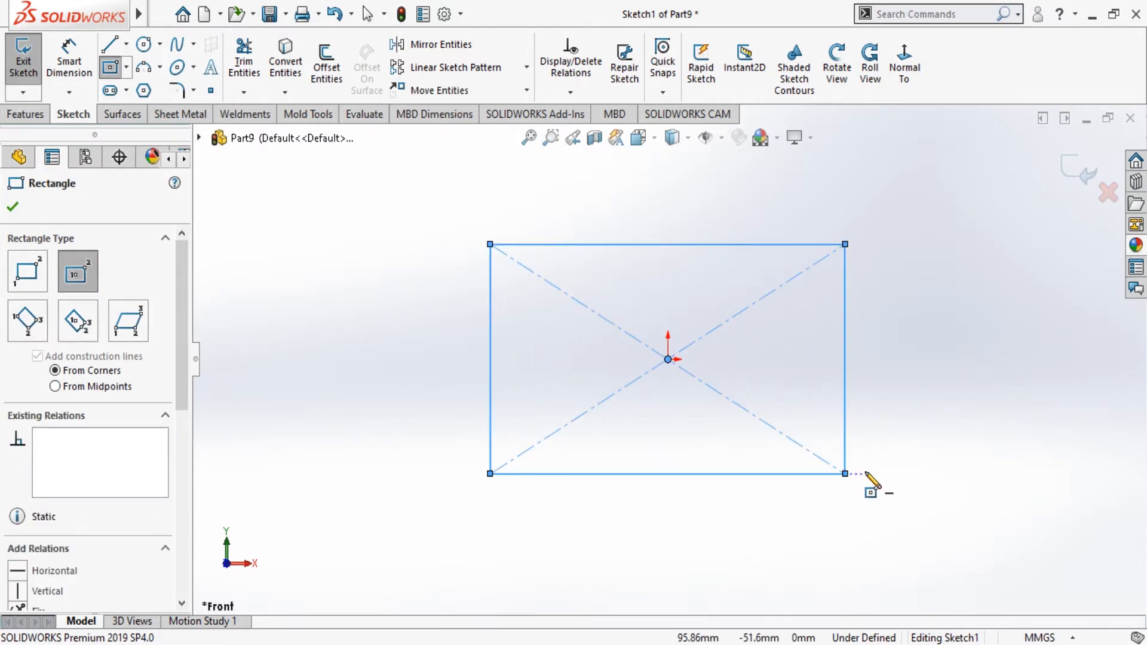
key("Escape")
Dimension the rectangle with a height of 40 mm and a width of 60 mm
left_click(74, 67)
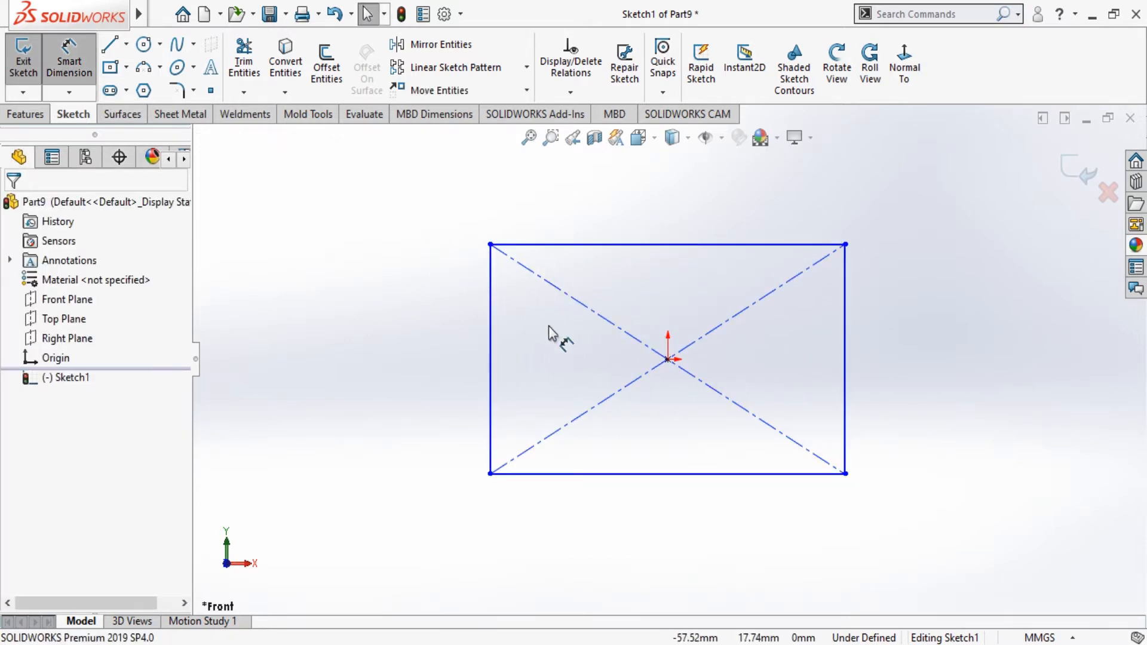
left_click(492, 306)
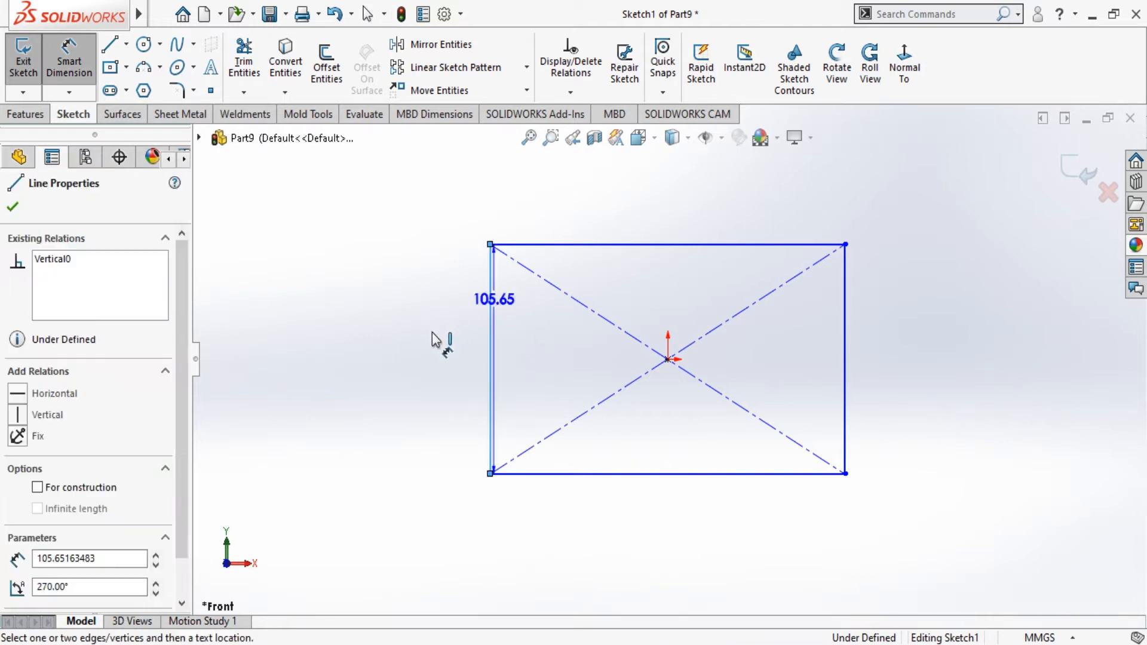
left_click(437, 352)
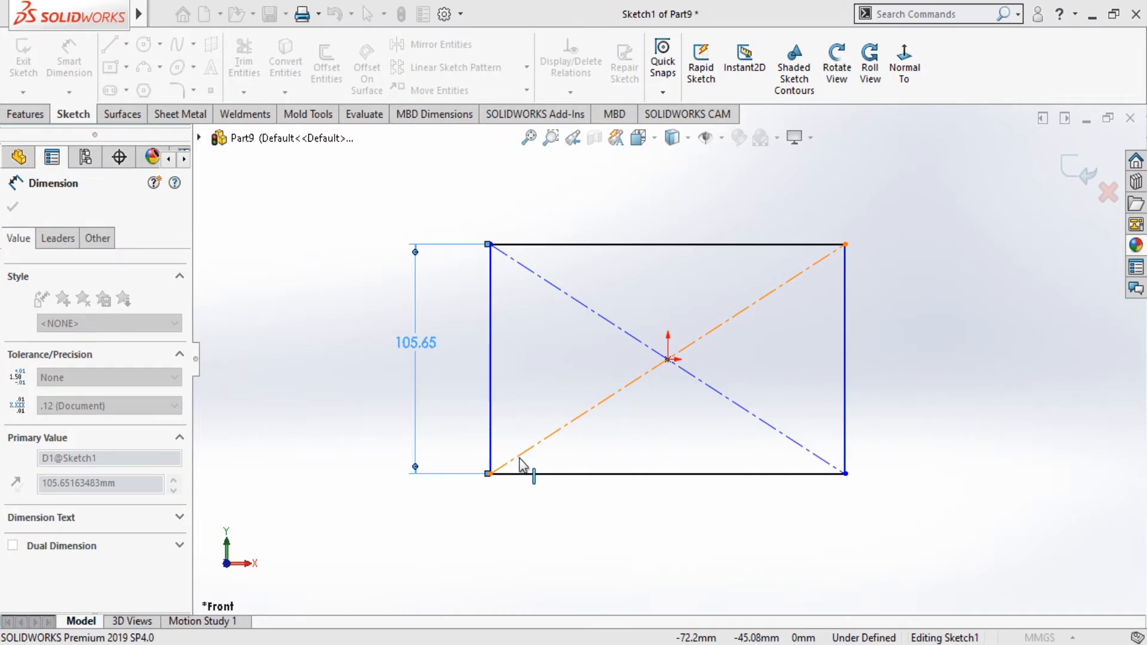
type("40")
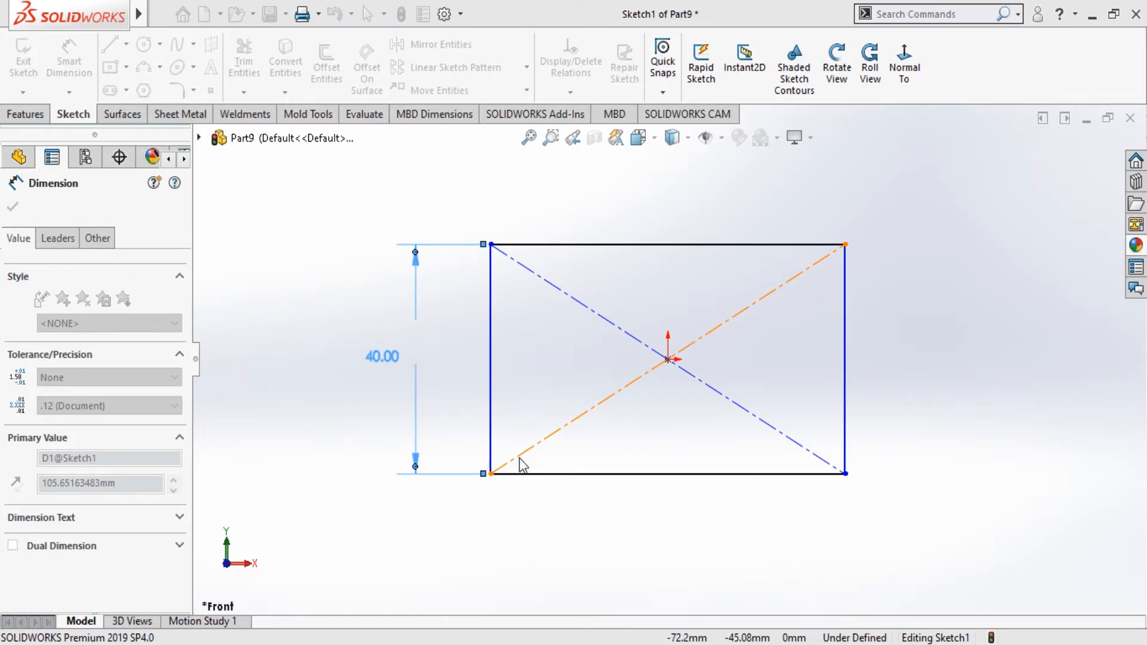
key("Return")
left_click(578, 246)
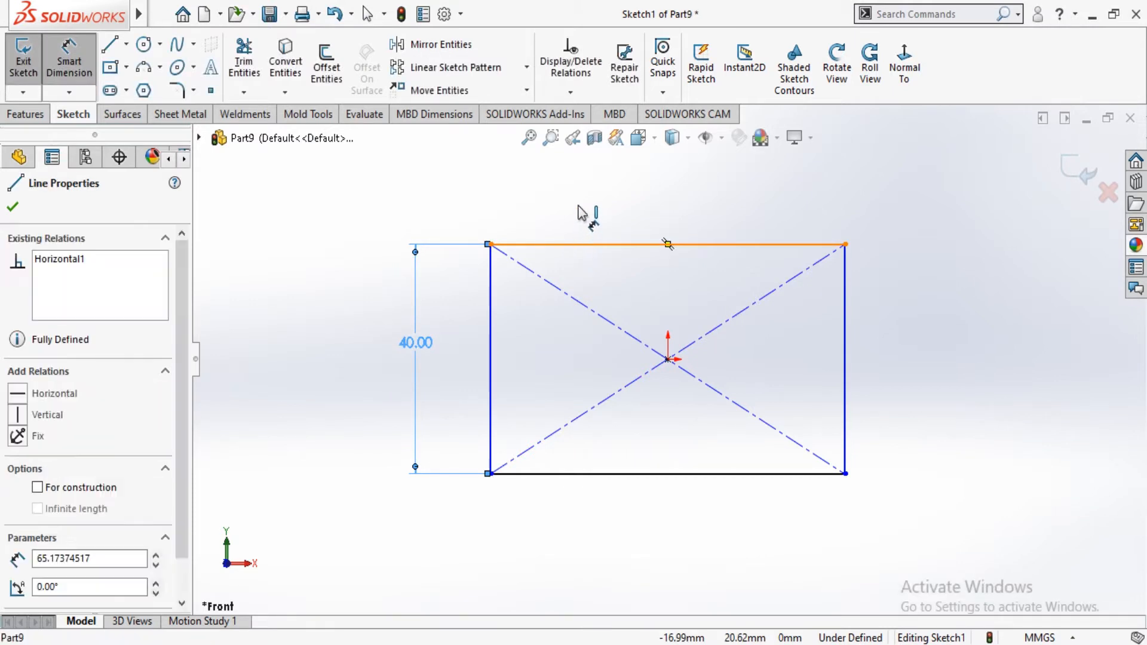
left_click(599, 207)
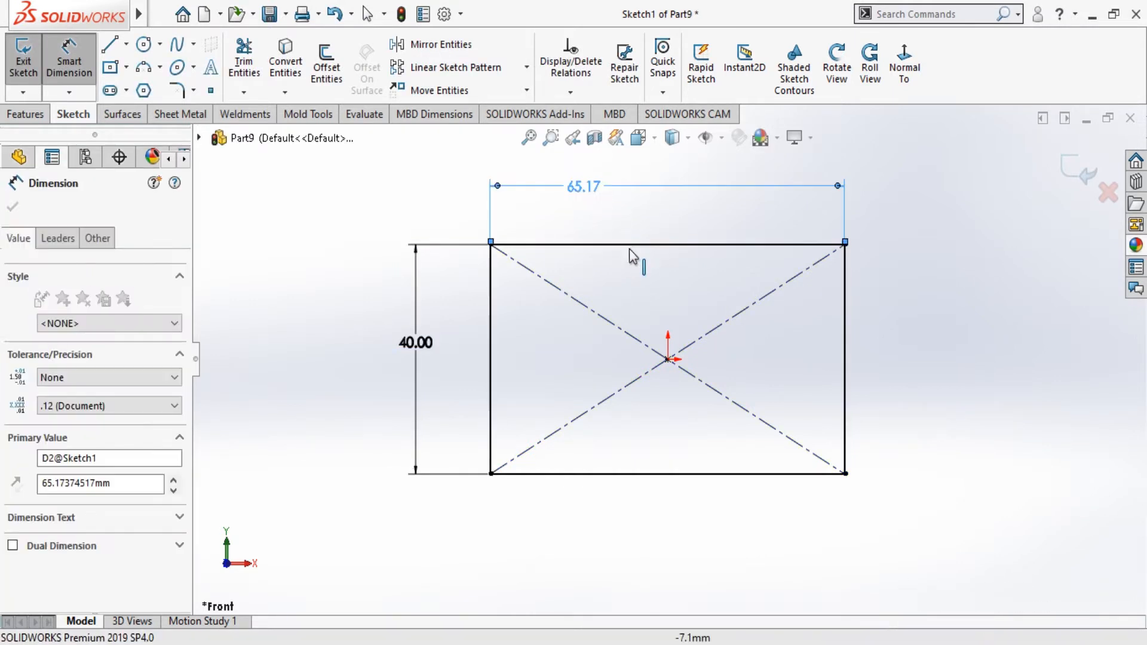
type("60")
key("Return")
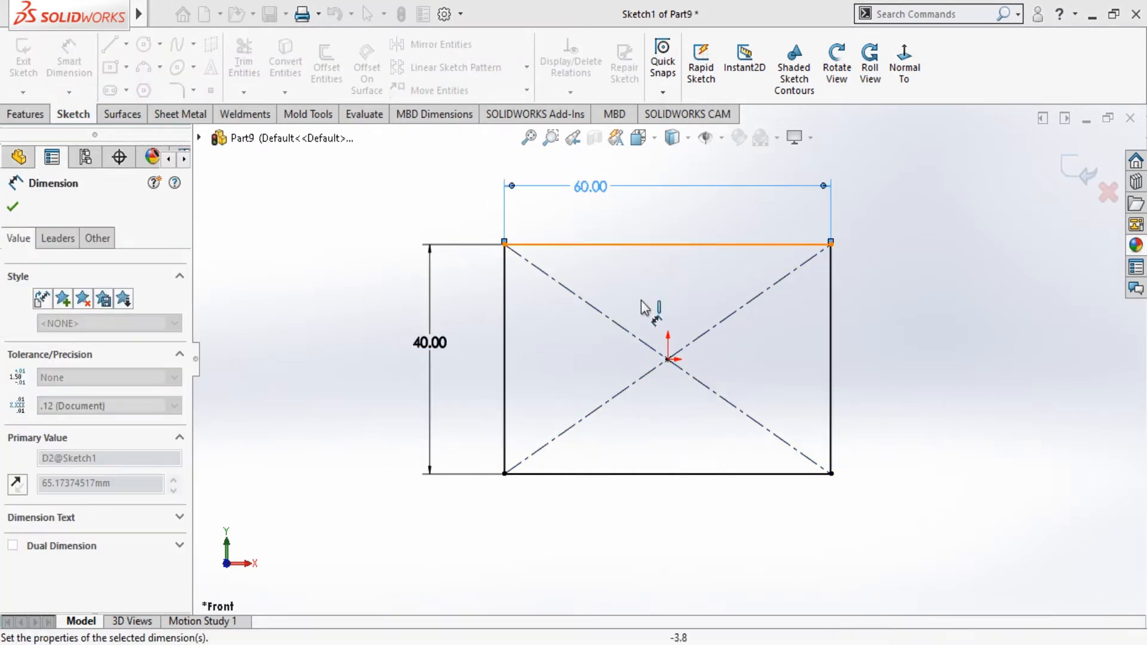
left_click(12, 207)
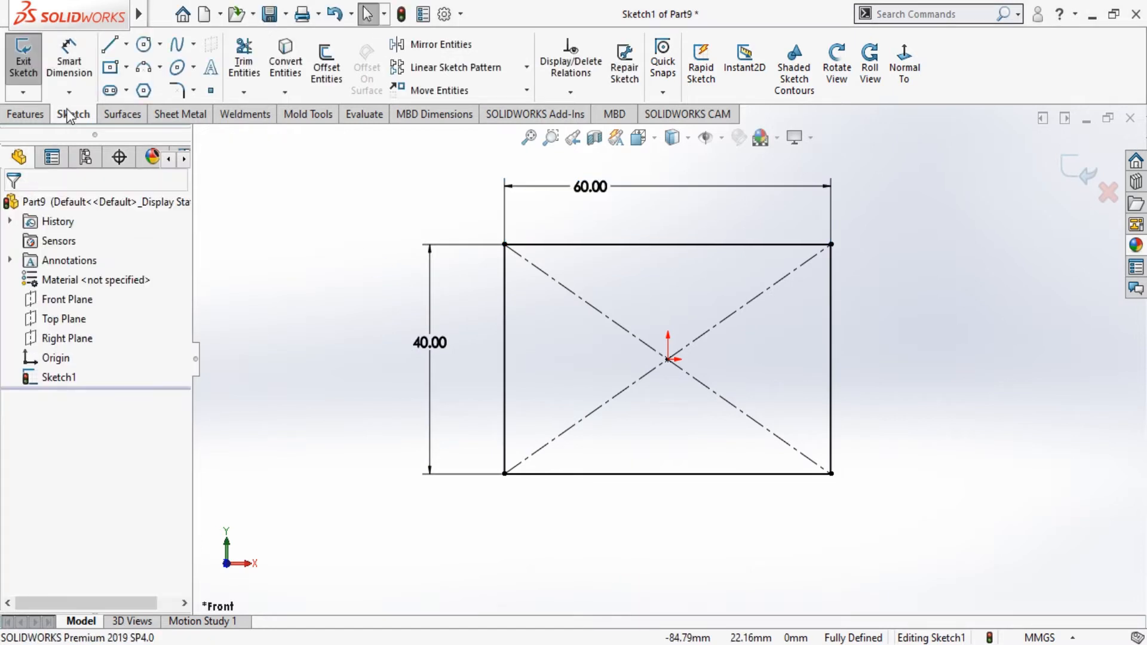
Extrude the rectangle as a blind boss with a depth of 8 mm
left_click(26, 113)
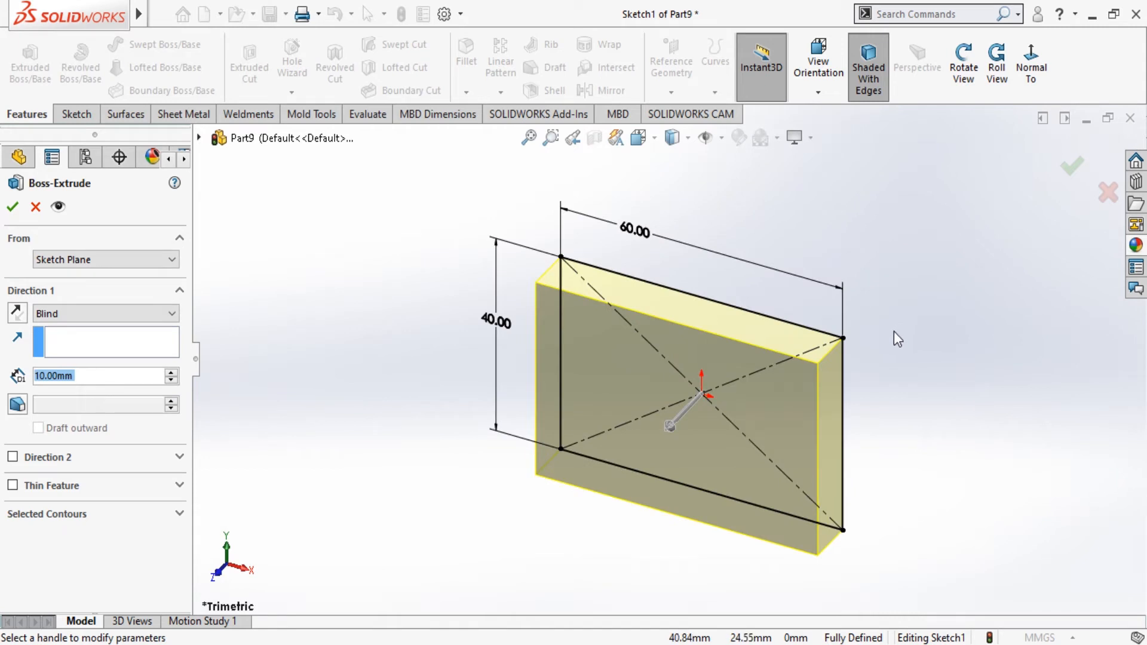
double_click(109, 378)
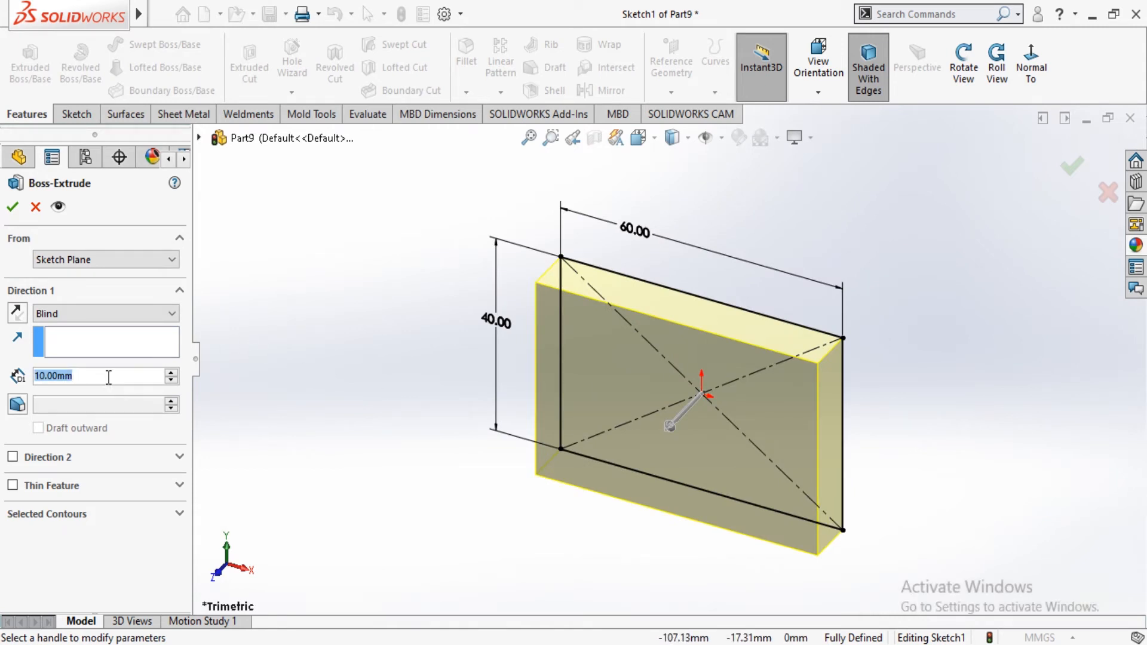
left_click_drag(109, 378, 5, 392)
type("8")
key("Return")
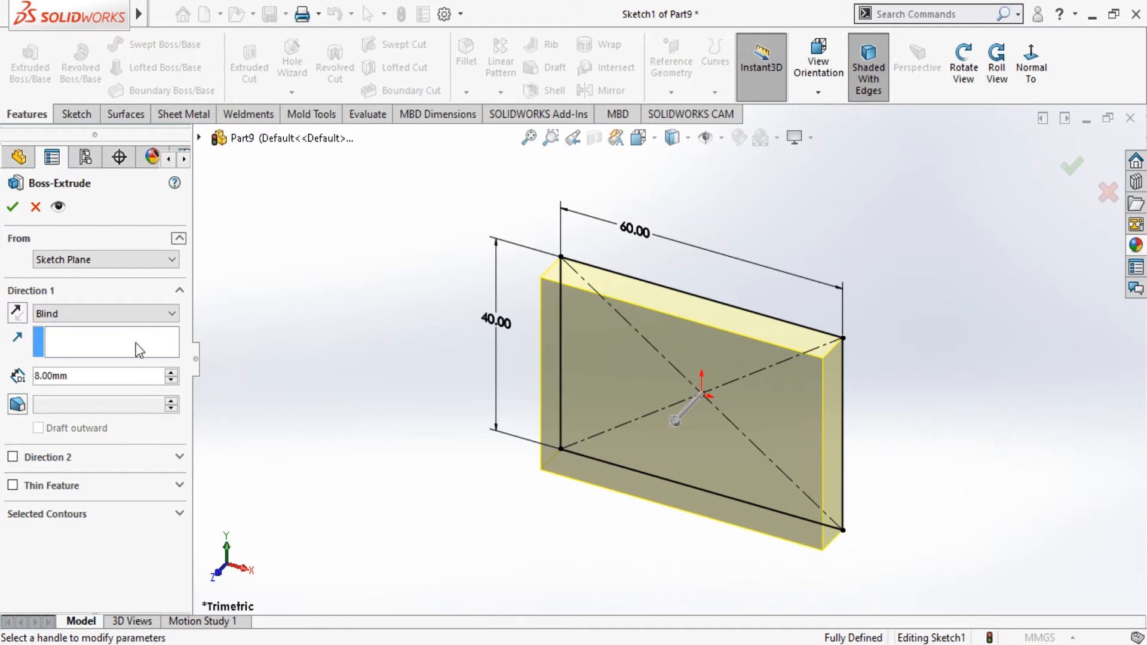
left_click(9, 207)
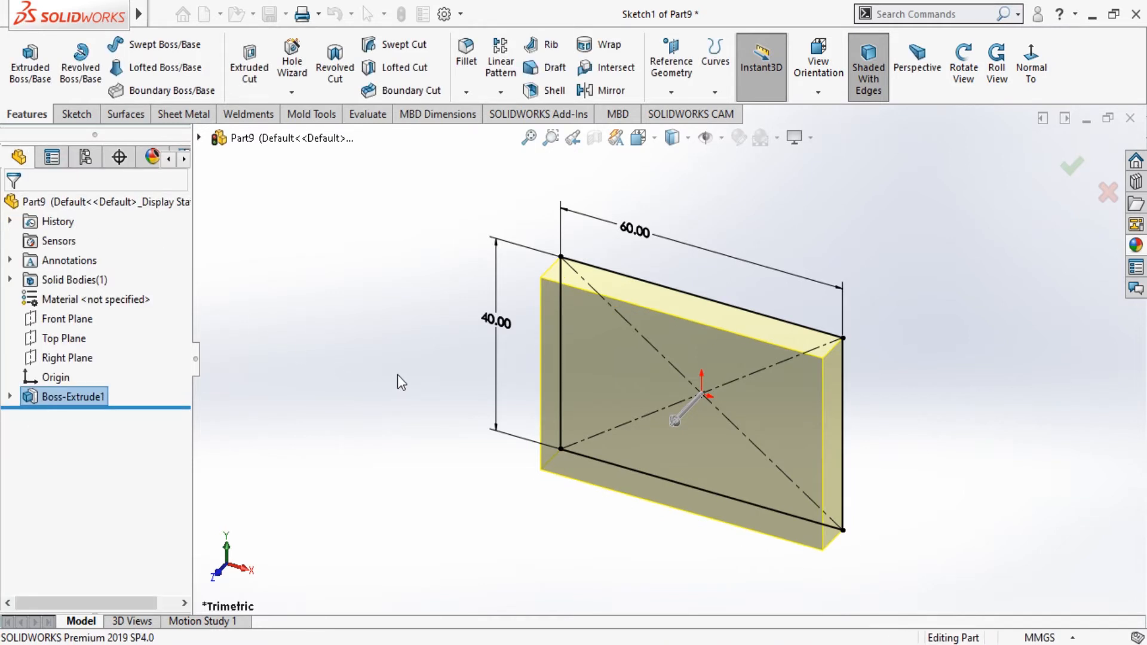
left_click(592, 384)
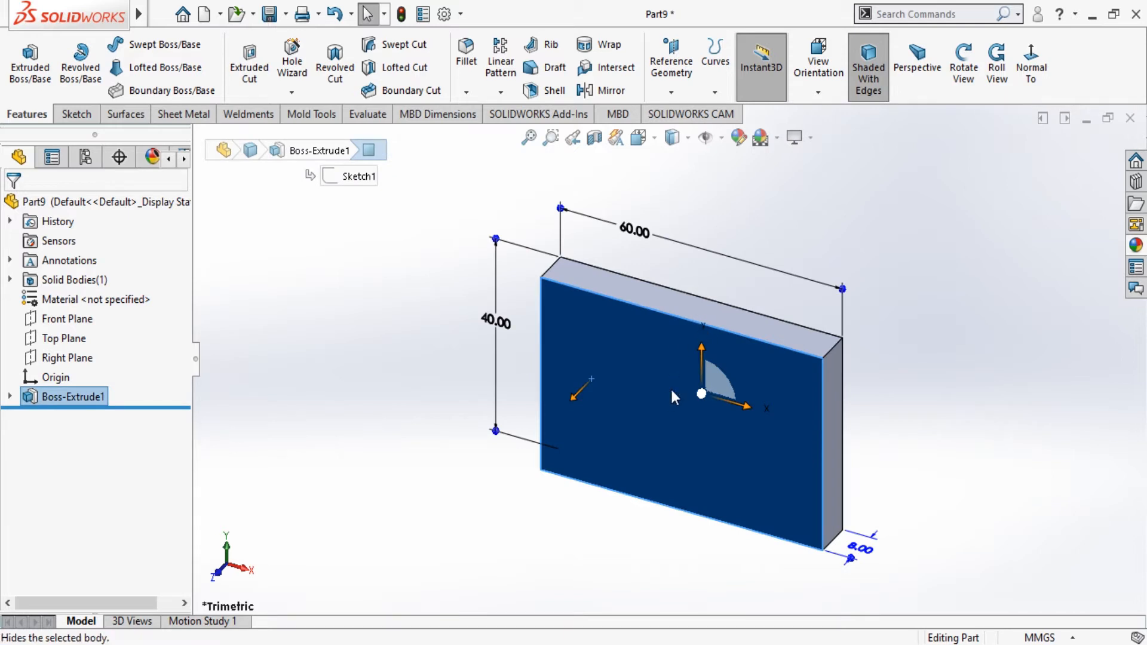
left_click(898, 402)
left_click(806, 350)
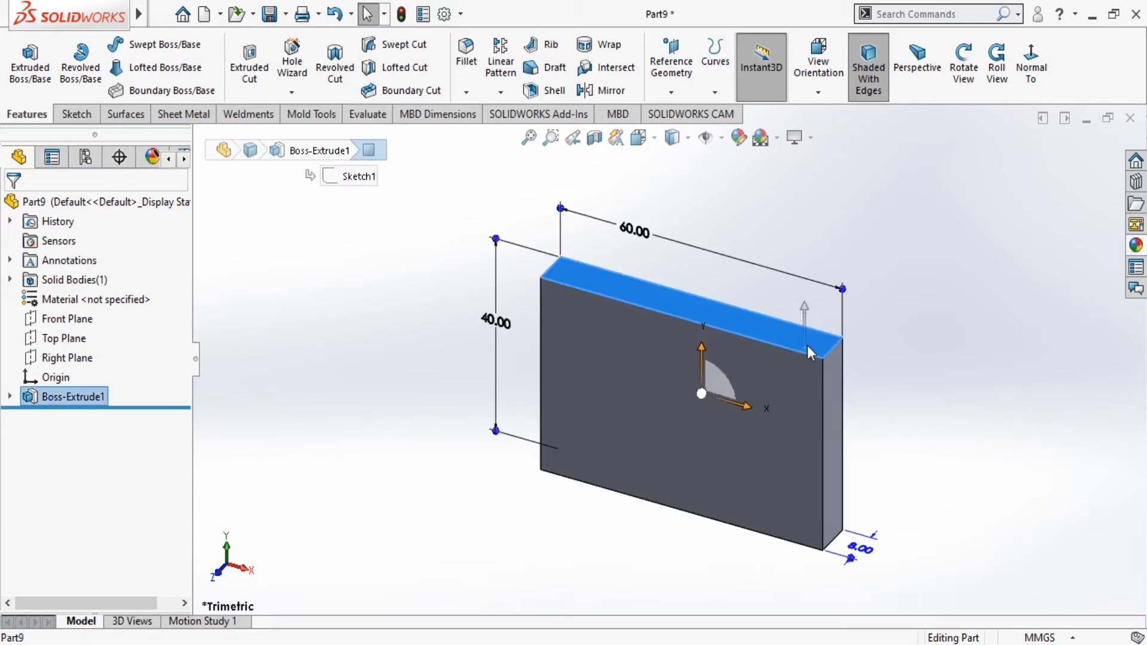
left_click(867, 287)
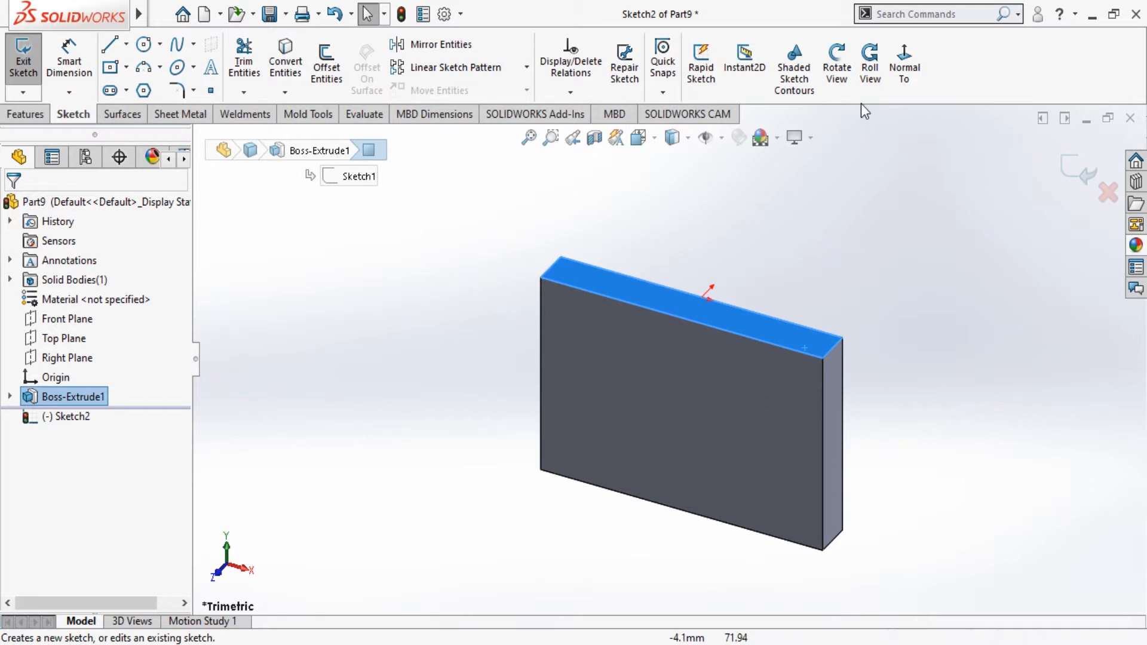
left_click(904, 65)
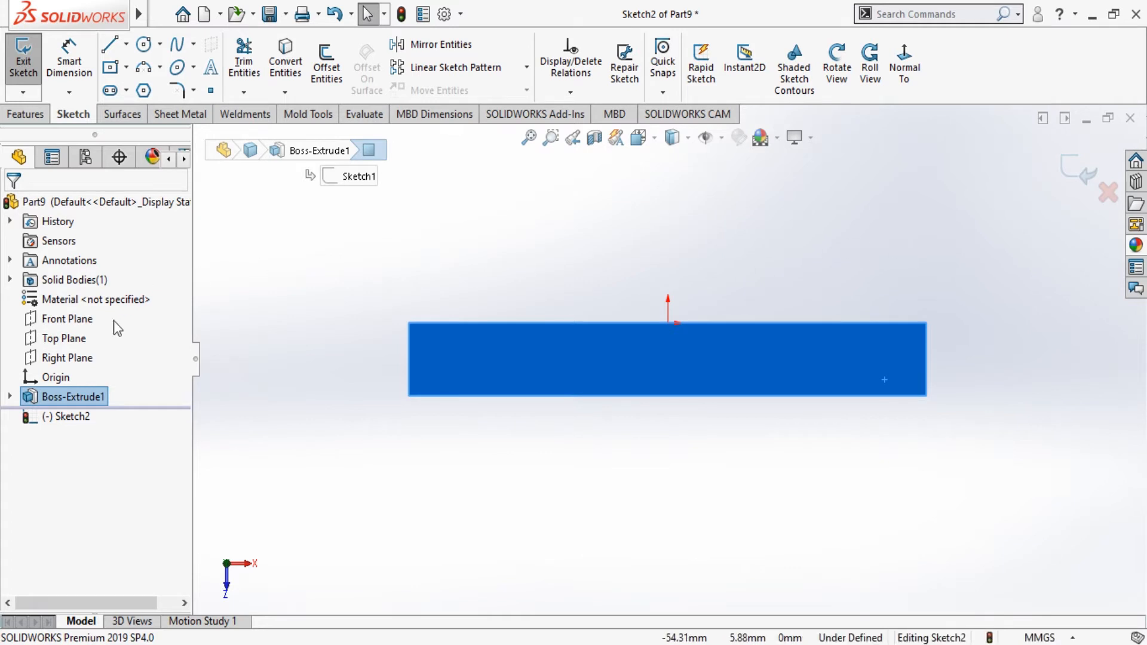
left_click(66, 359)
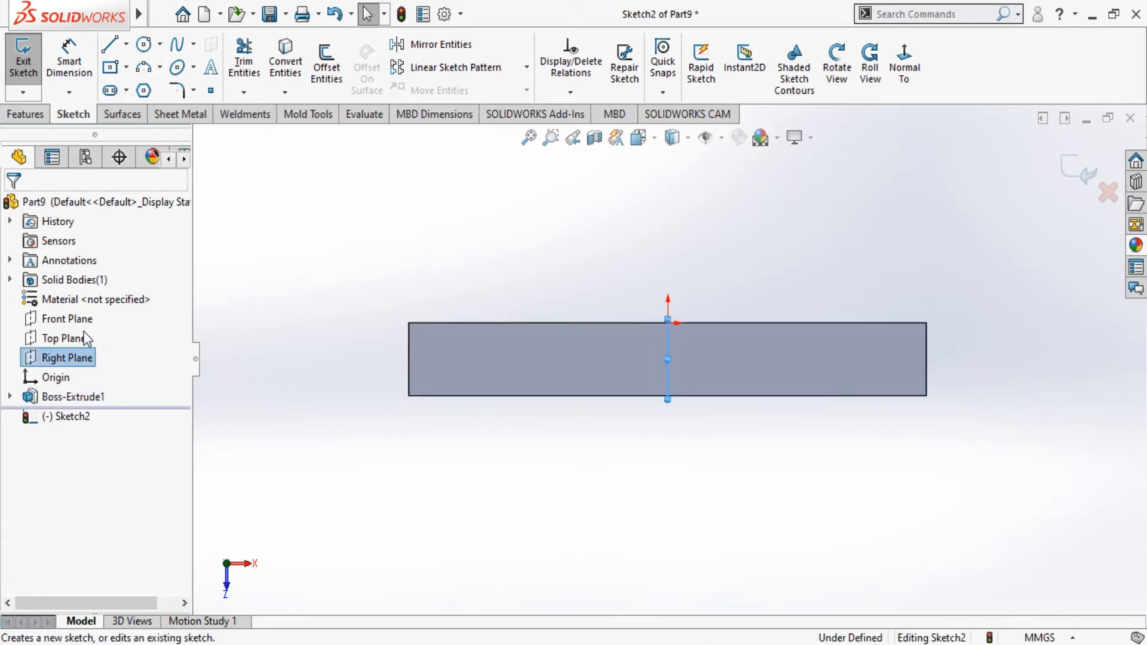
left_click(82, 332)
Sketch on the Right Plane a horizontal line about 30 mm long from the plate's upper rear corner, continuing vertically upward about 32 mm
left_click(80, 359)
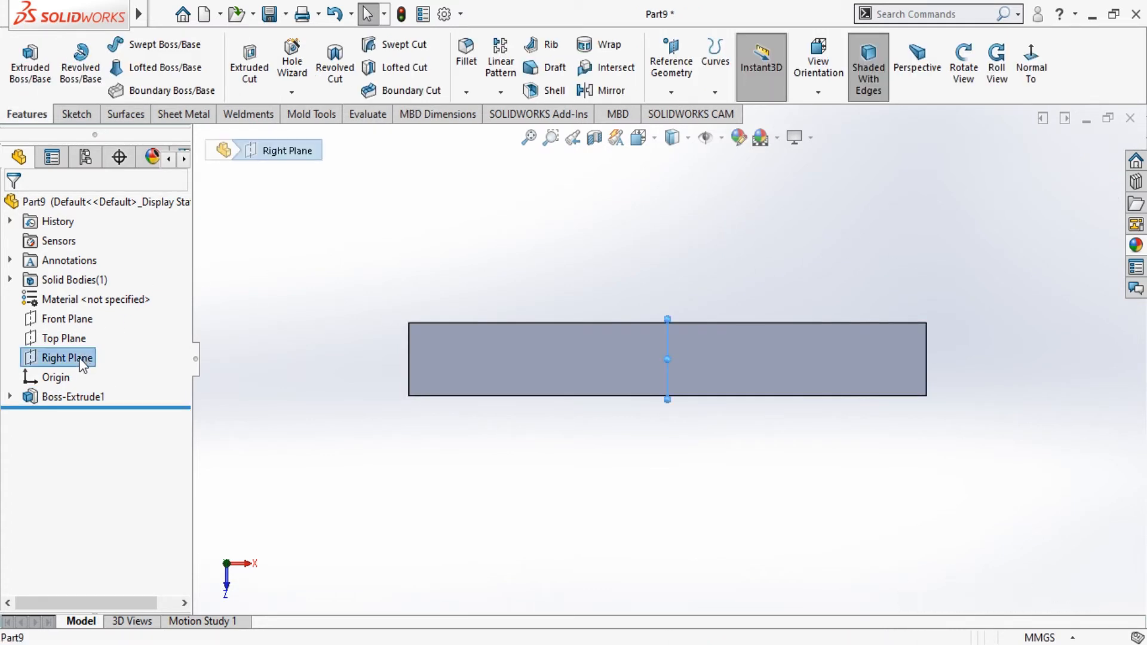
left_click(92, 334)
left_click(904, 71)
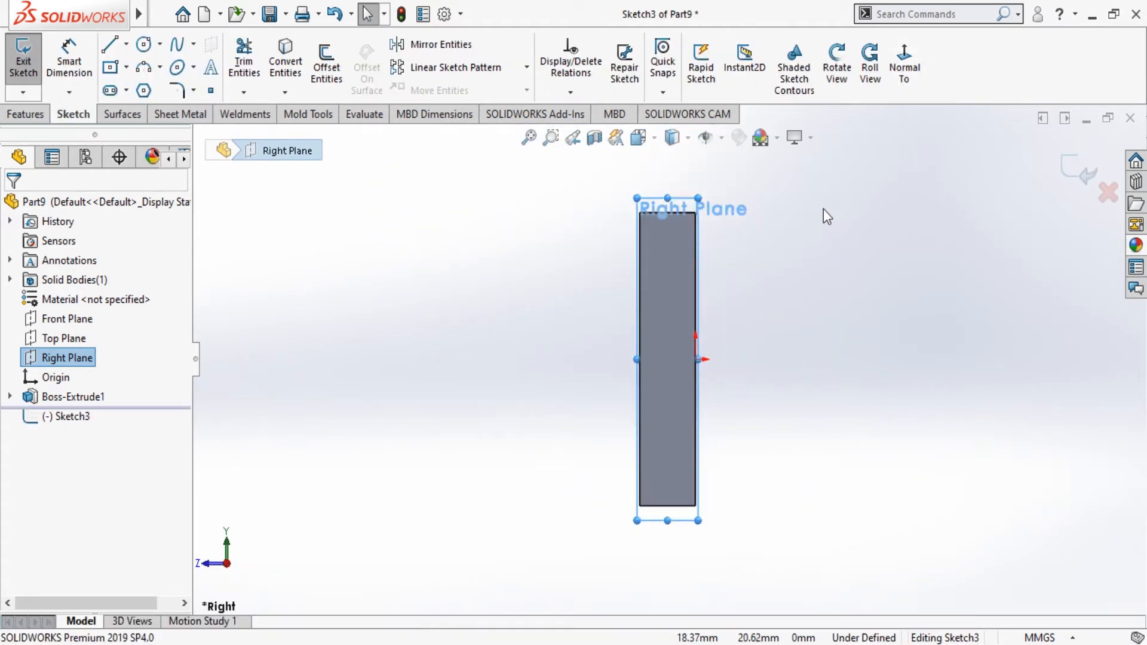
scroll(823, 209, "up", 3)
scroll(823, 209, "down", 2)
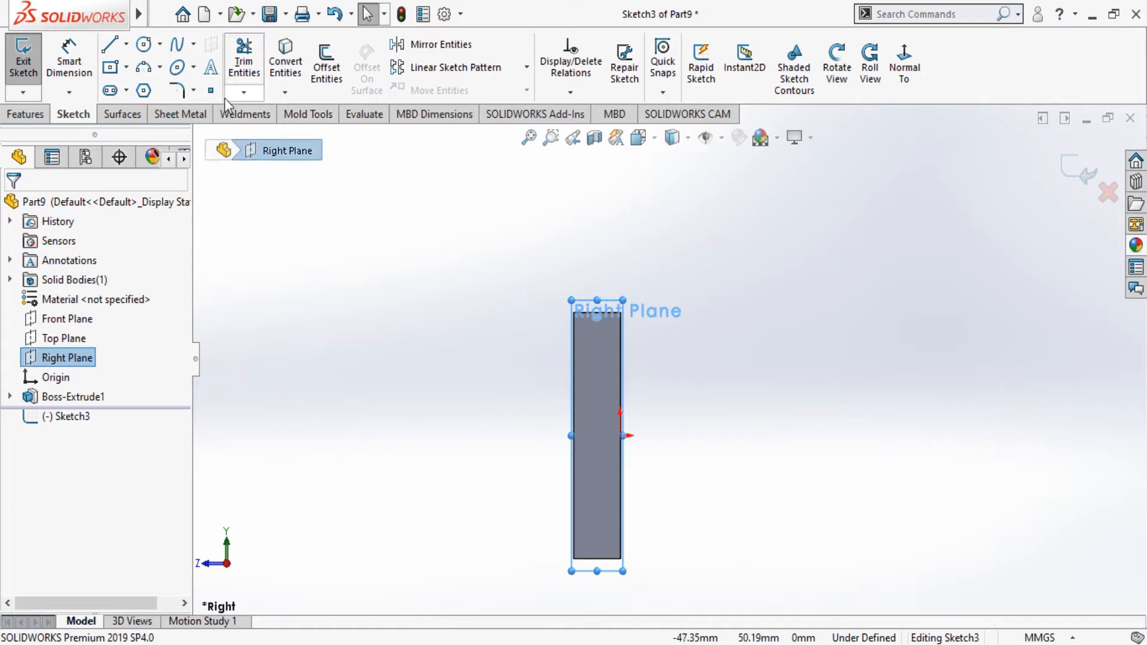
left_click(109, 44)
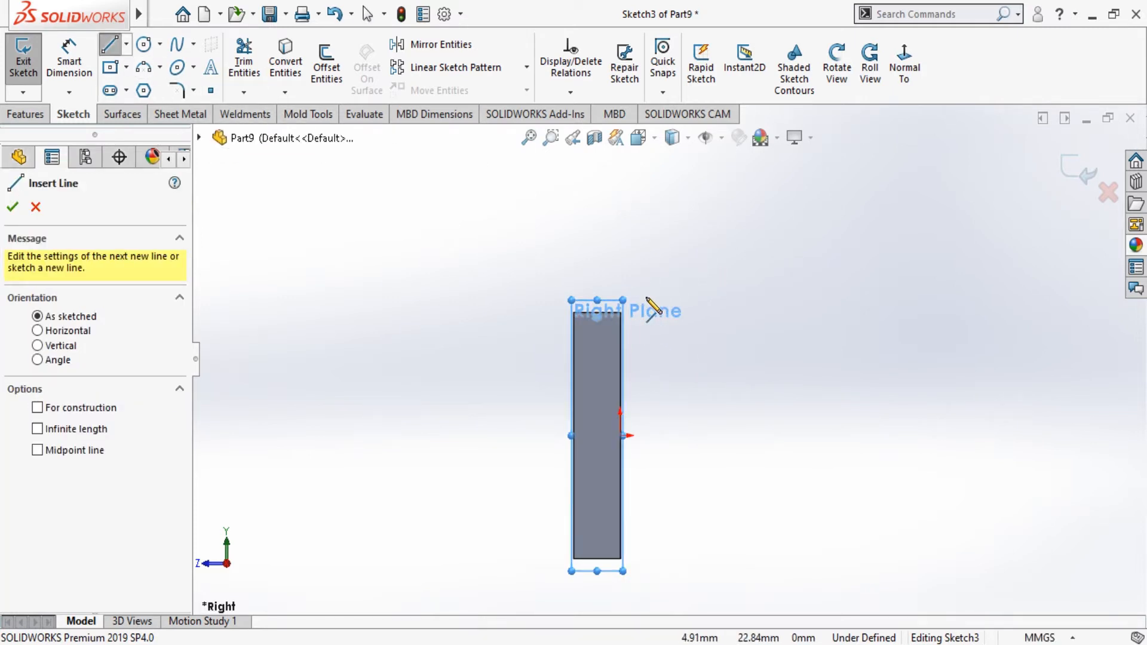
left_click(623, 313)
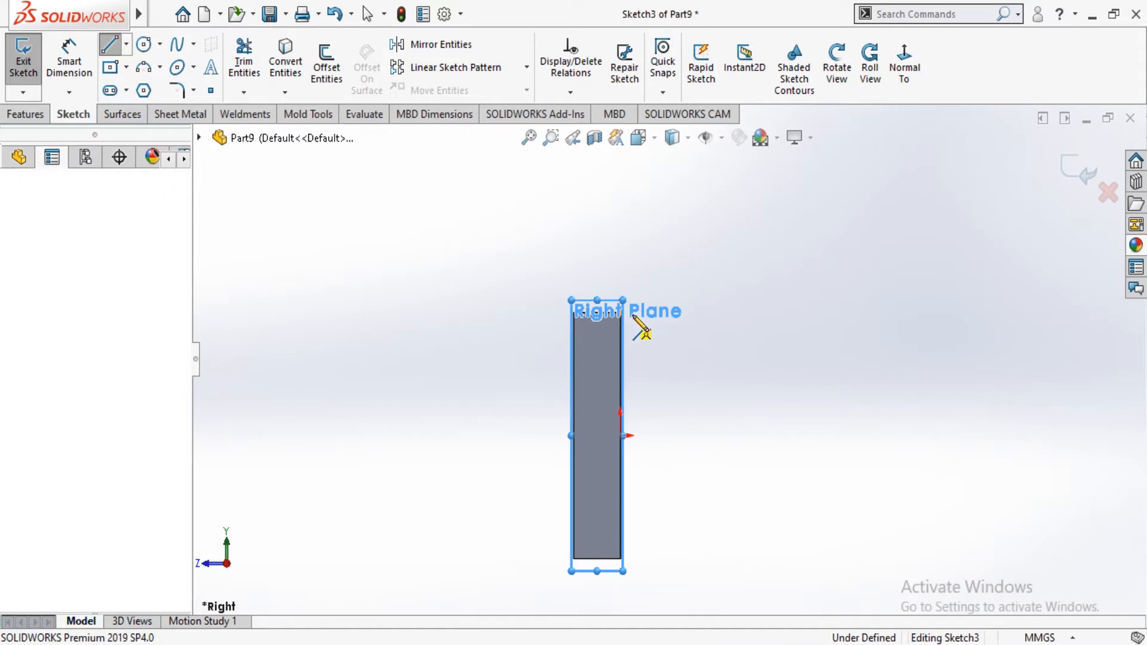
left_click(798, 314)
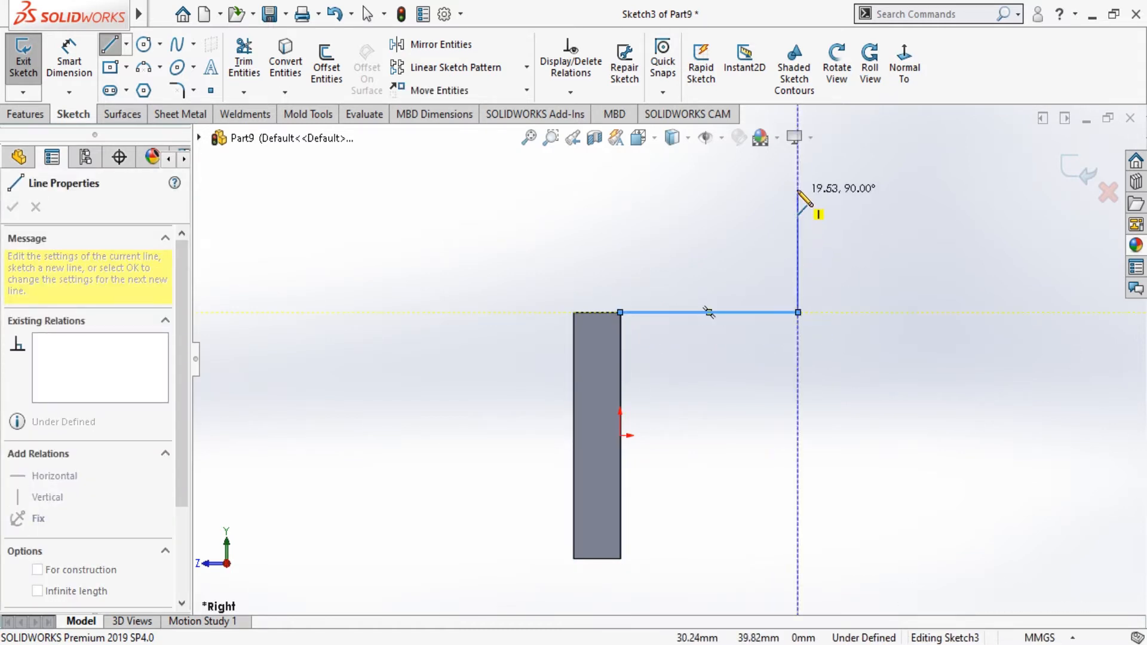
key("z")
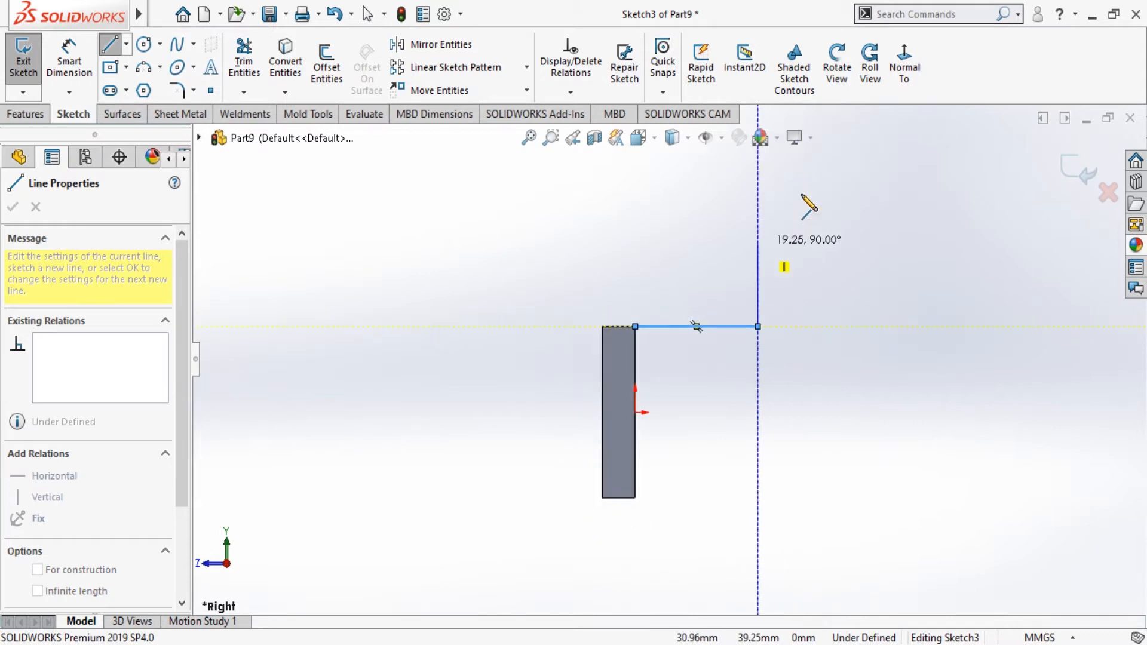
left_click(758, 189)
key("Escape")
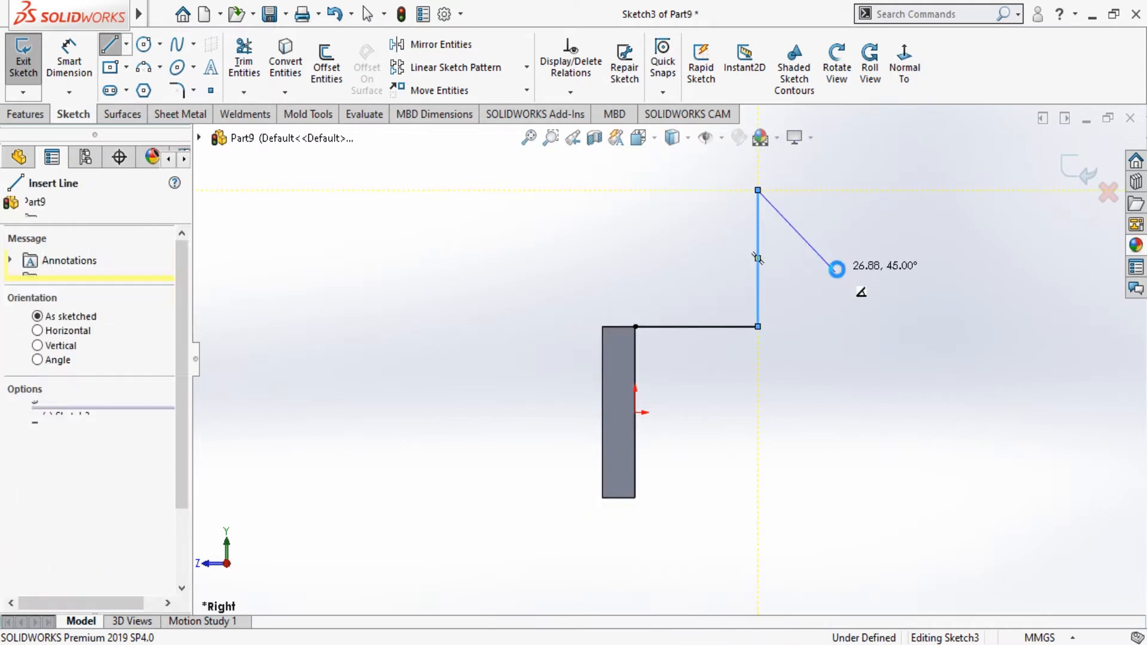
Dimension the horizontal line and the vertical line of the profile to 35 mm each
left_click(69, 60)
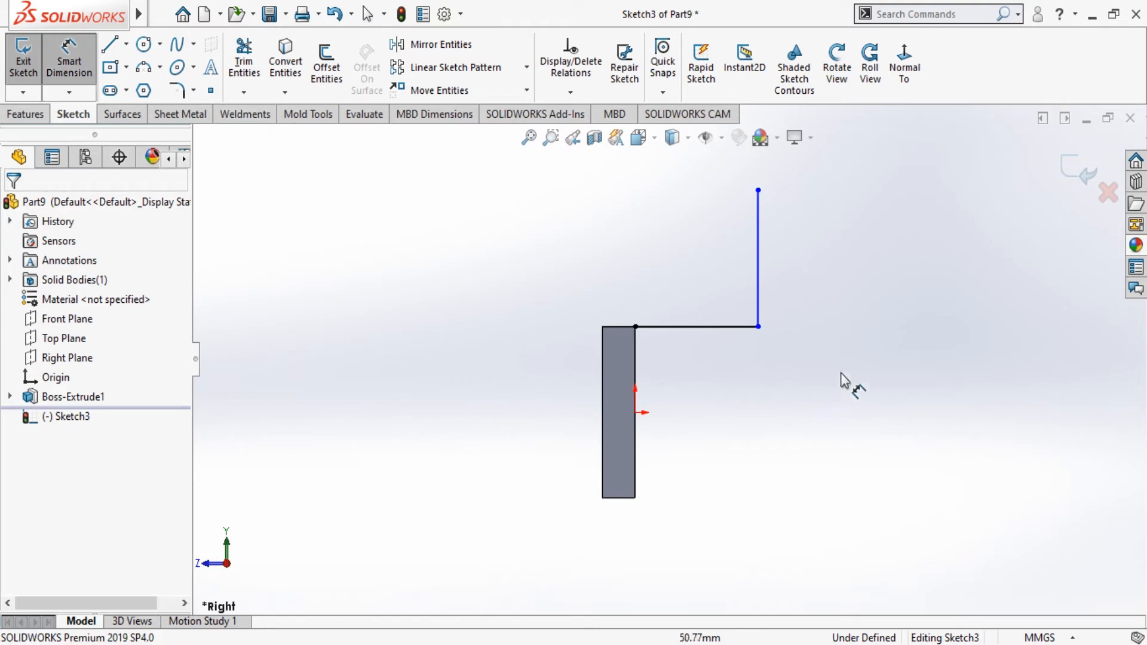
left_click(739, 329)
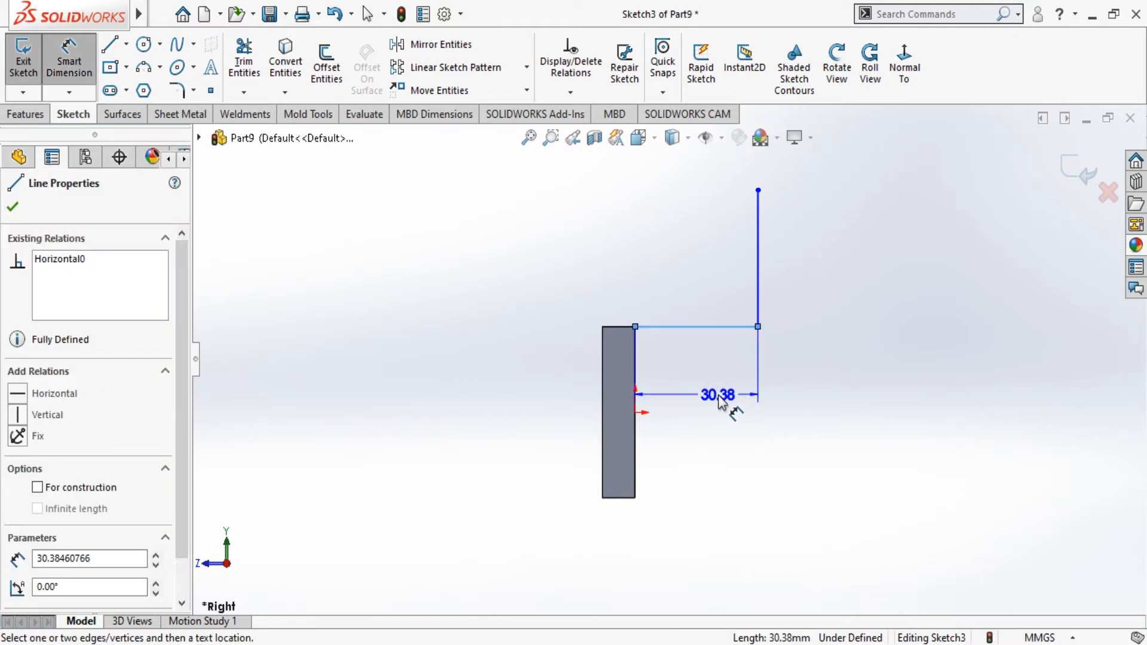
left_click(718, 400)
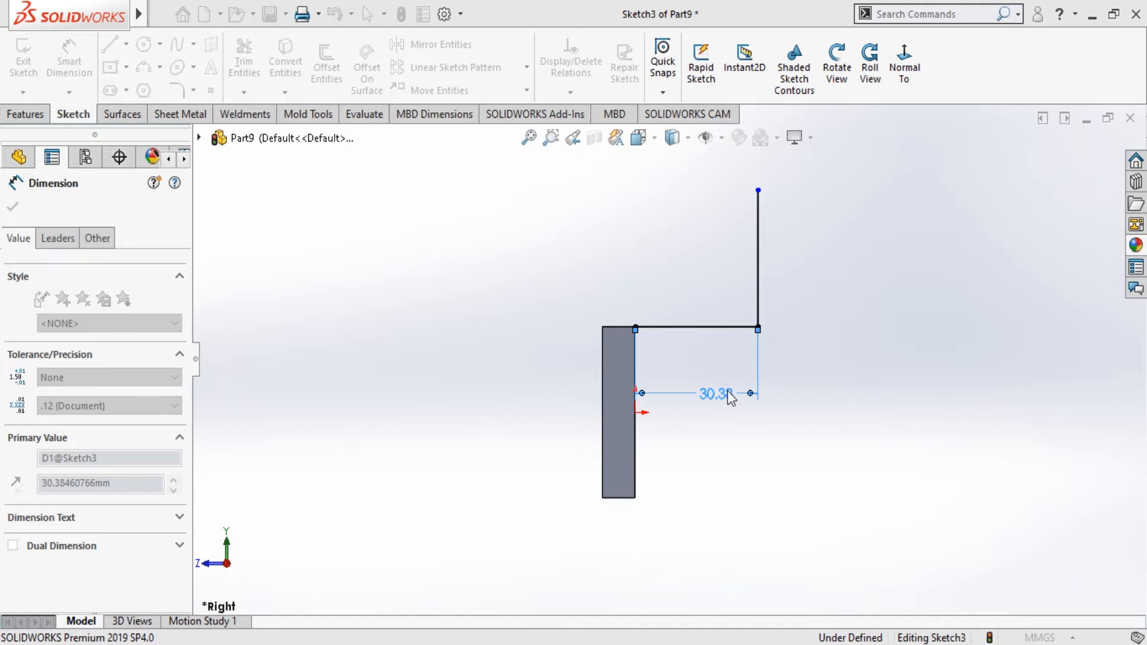
type("35")
key("Return")
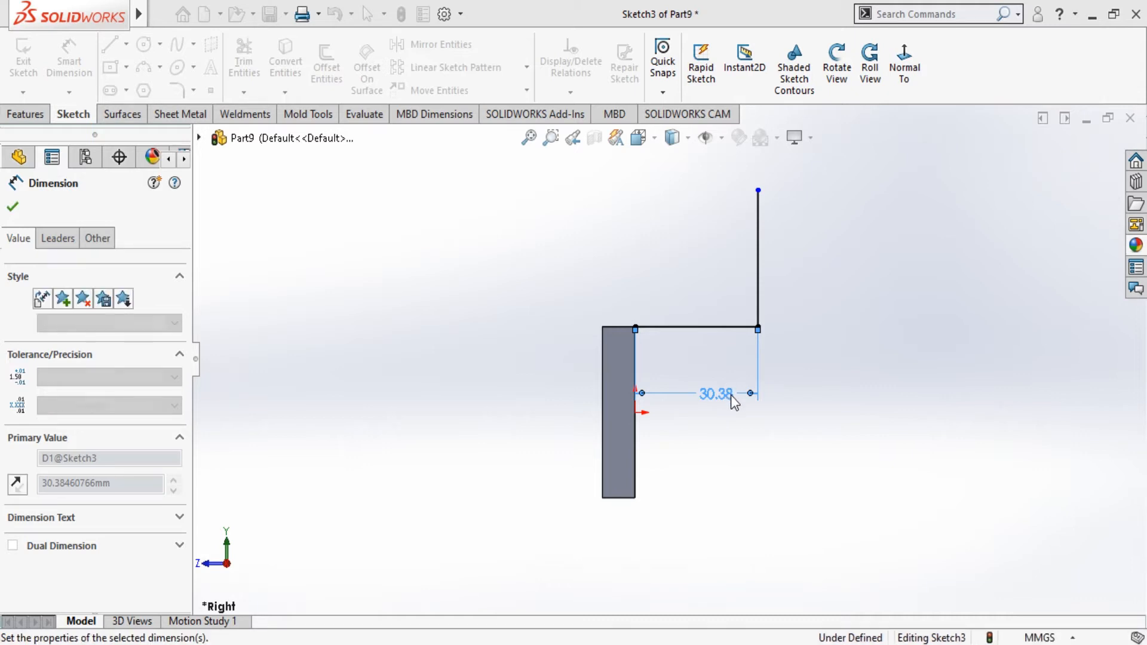
left_click(777, 288)
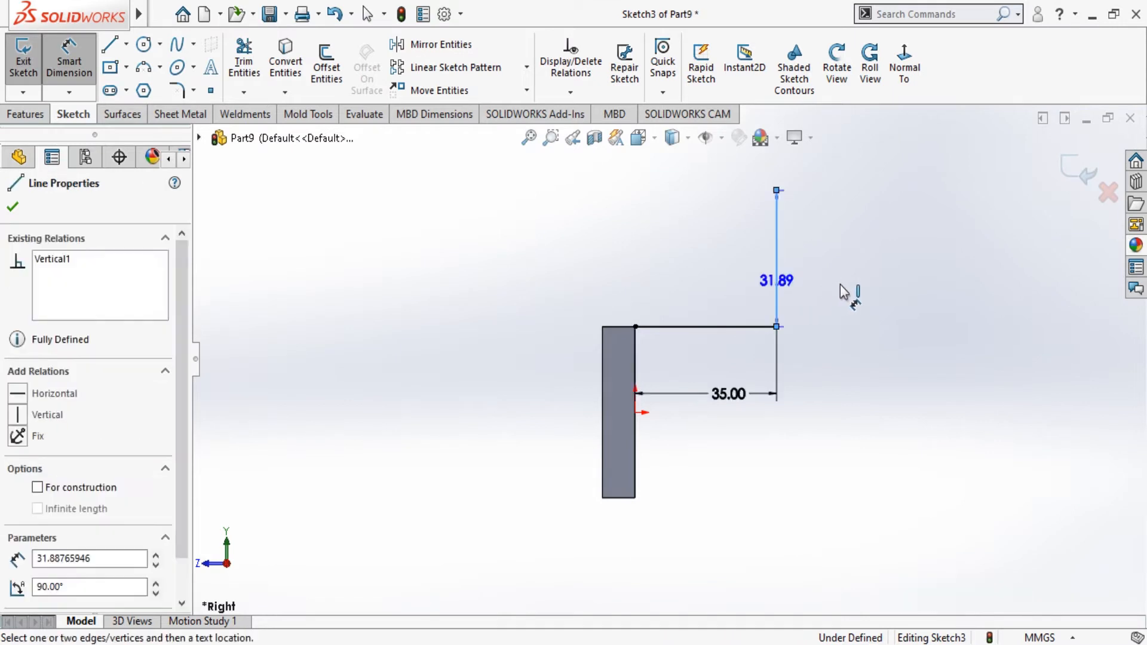
left_click(854, 293)
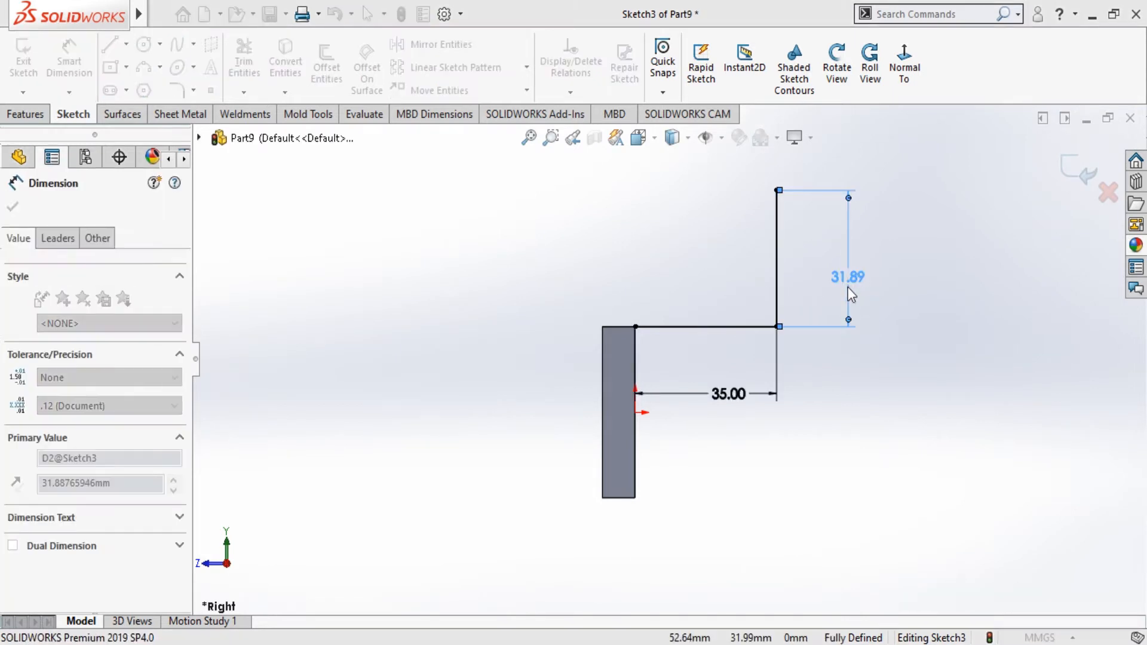
type("35")
key("Return")
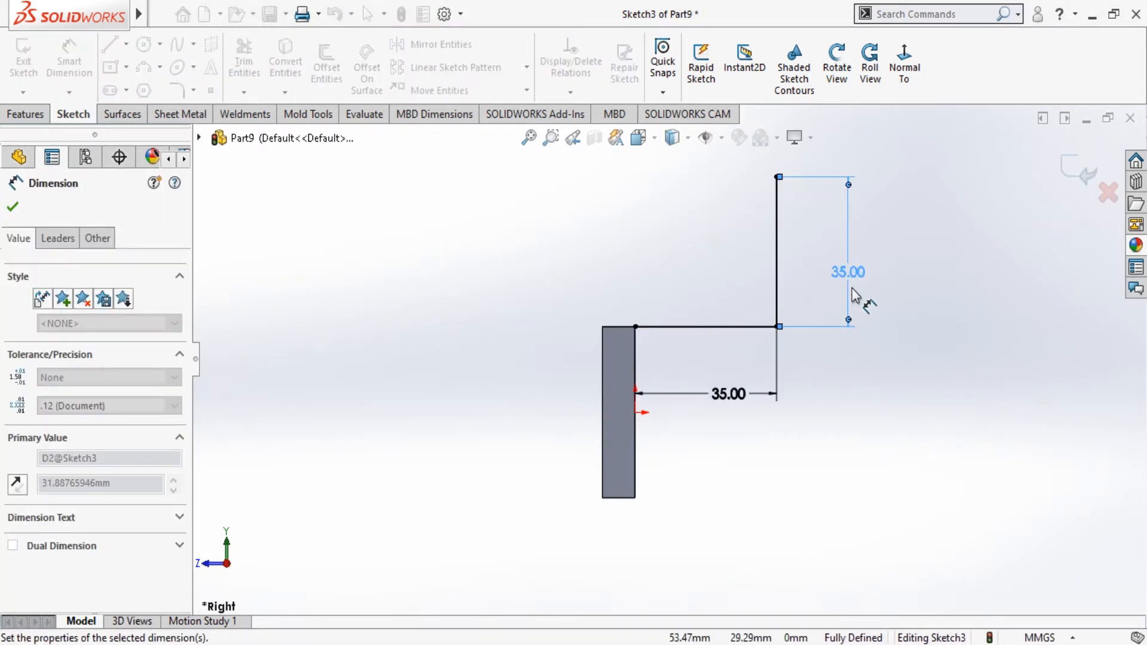
Round the corner between the profile's horizontal and vertical lines with a 10 mm sketch fillet
left_click(13, 207)
left_click(178, 93)
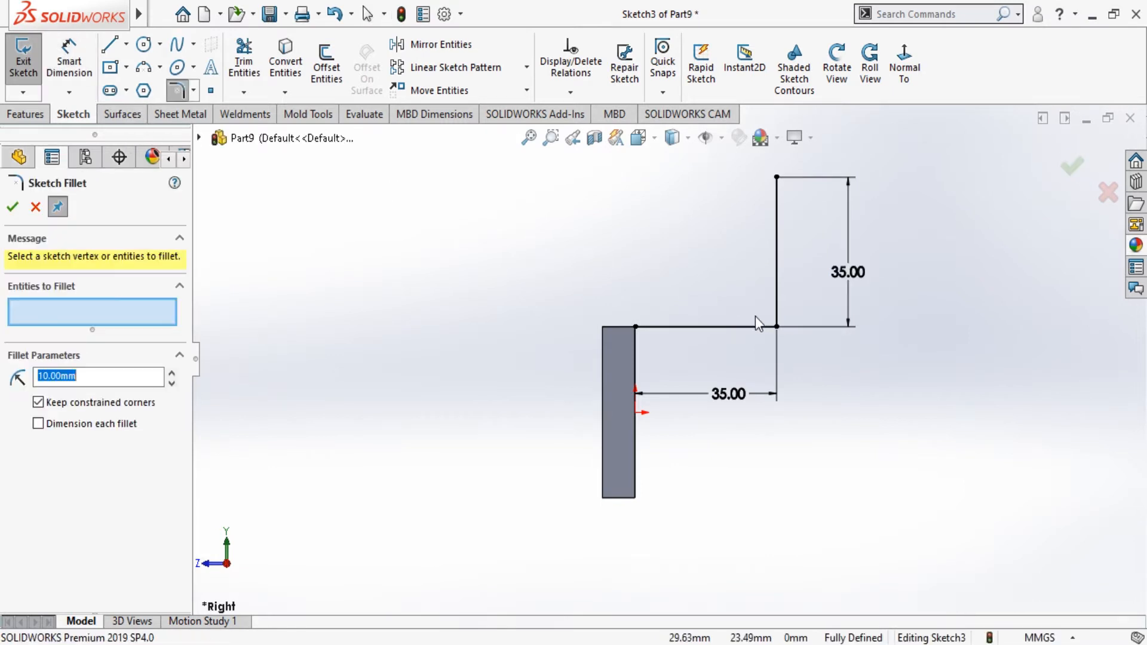
left_click(764, 326)
left_click(775, 311)
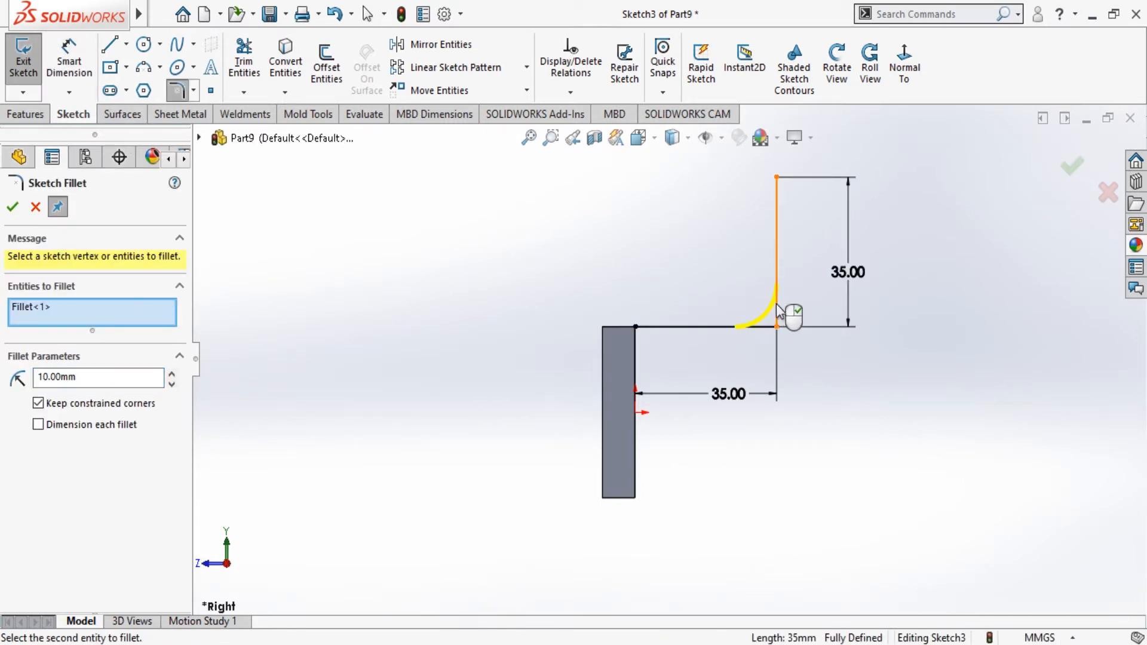
left_click(13, 207)
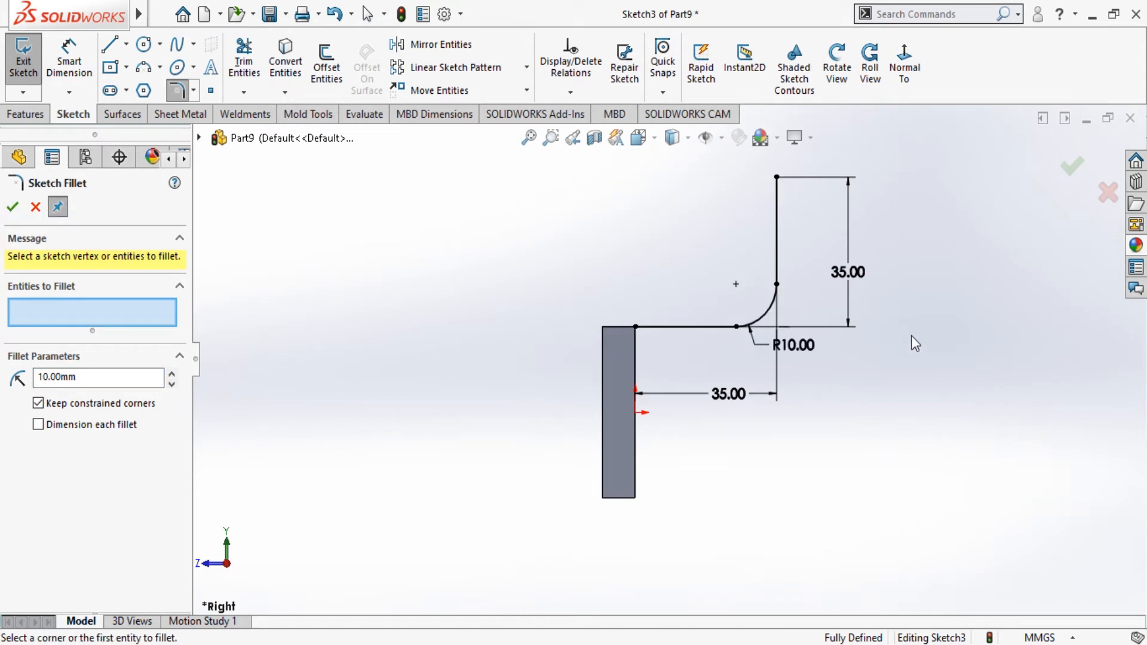
left_click(13, 207)
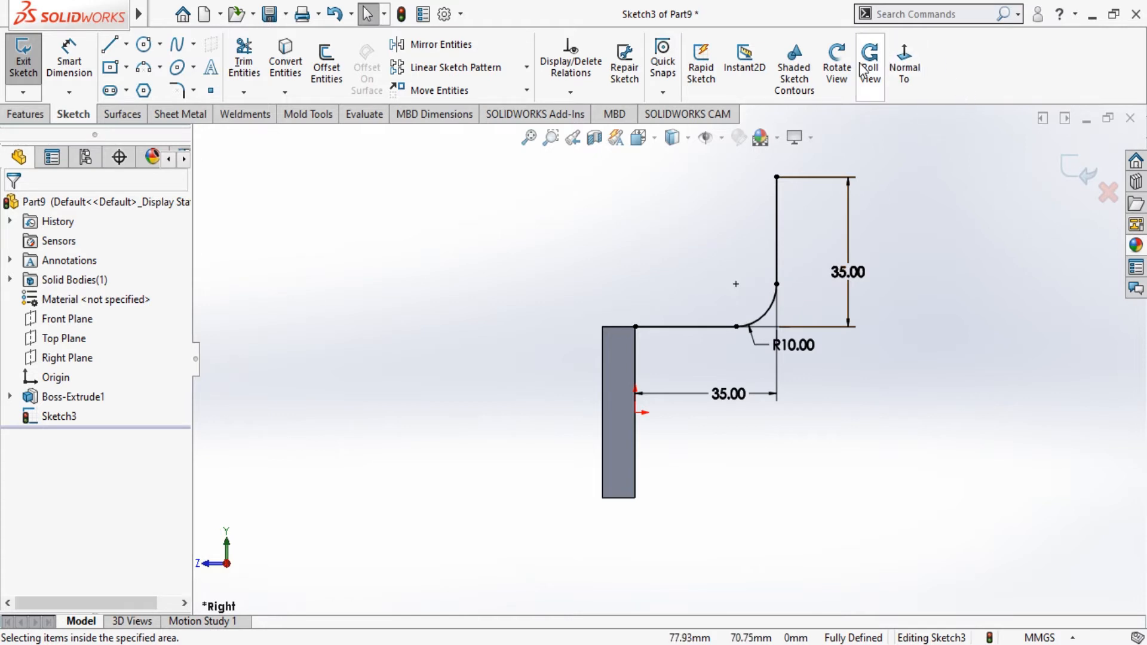
Set up a thin boss extrusion of the filleted profile with a Mid Plane end condition
left_click(837, 65)
mouse_move(958, 292)
left_mouse_down()
mouse_move(863, 299)
mouse_move(812, 325)
mouse_move(904, 312)
mouse_move(790, 300)
mouse_move(811, 310)
mouse_move(873, 291)
mouse_move(814, 291)
left_mouse_up()
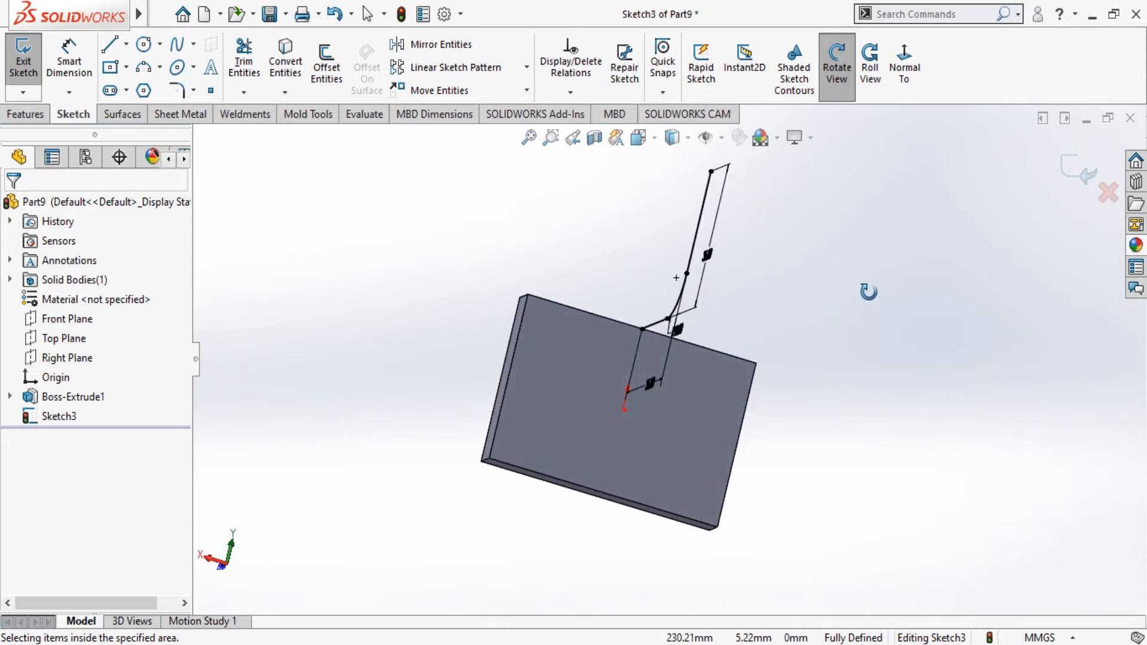
left_click(14, 115)
left_click(30, 59)
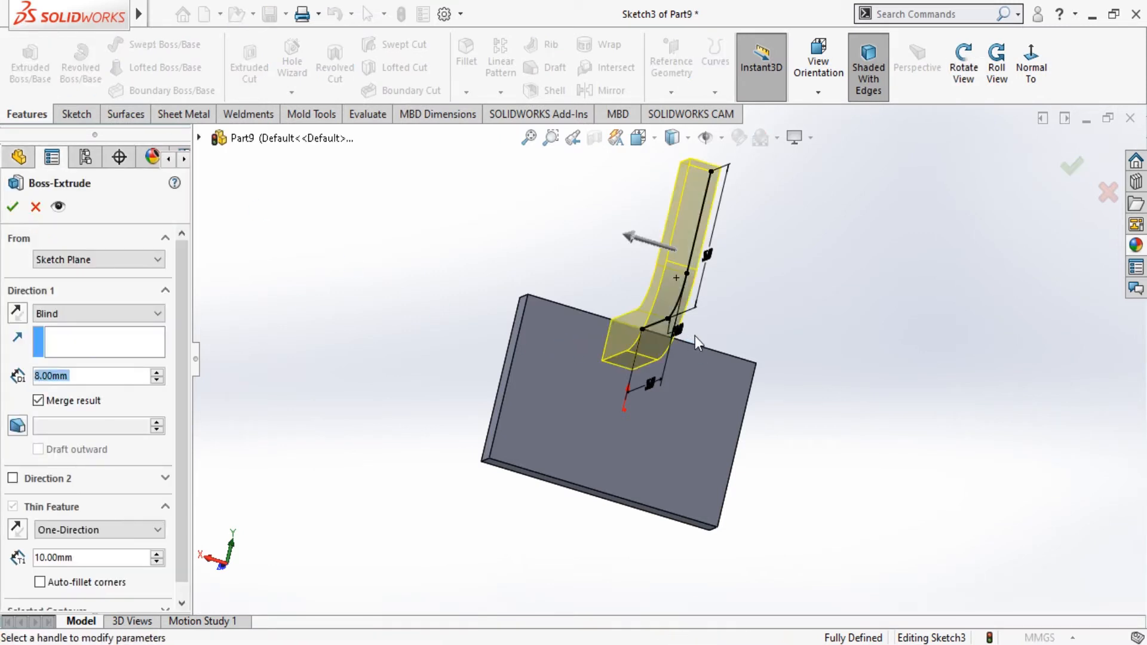
left_click(55, 315)
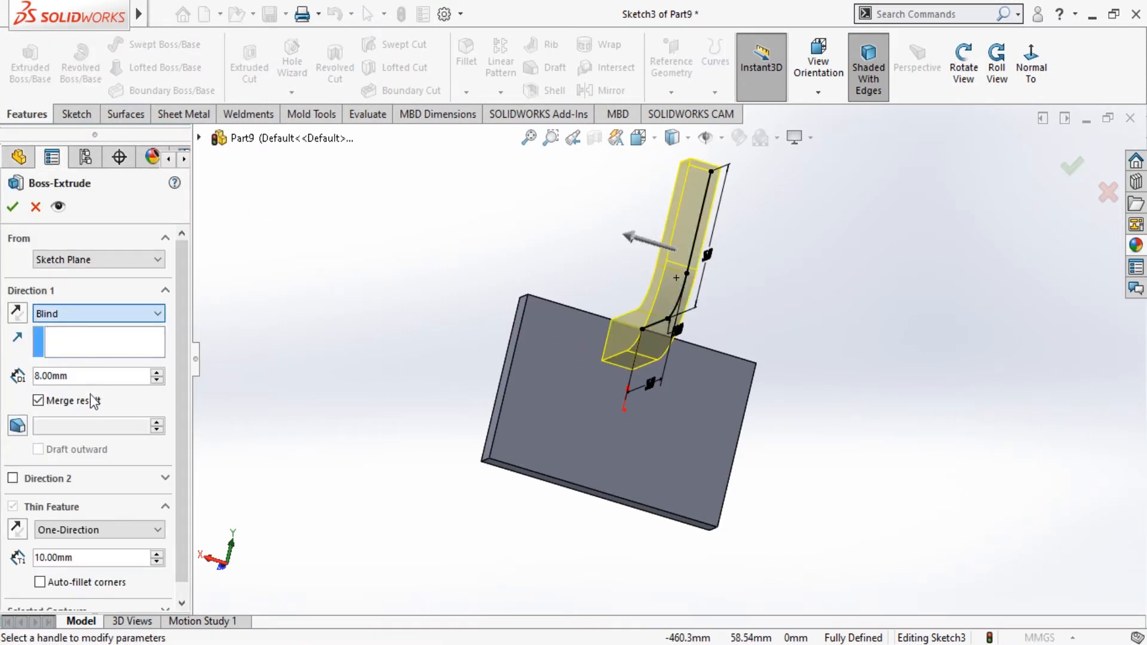
left_click(85, 406)
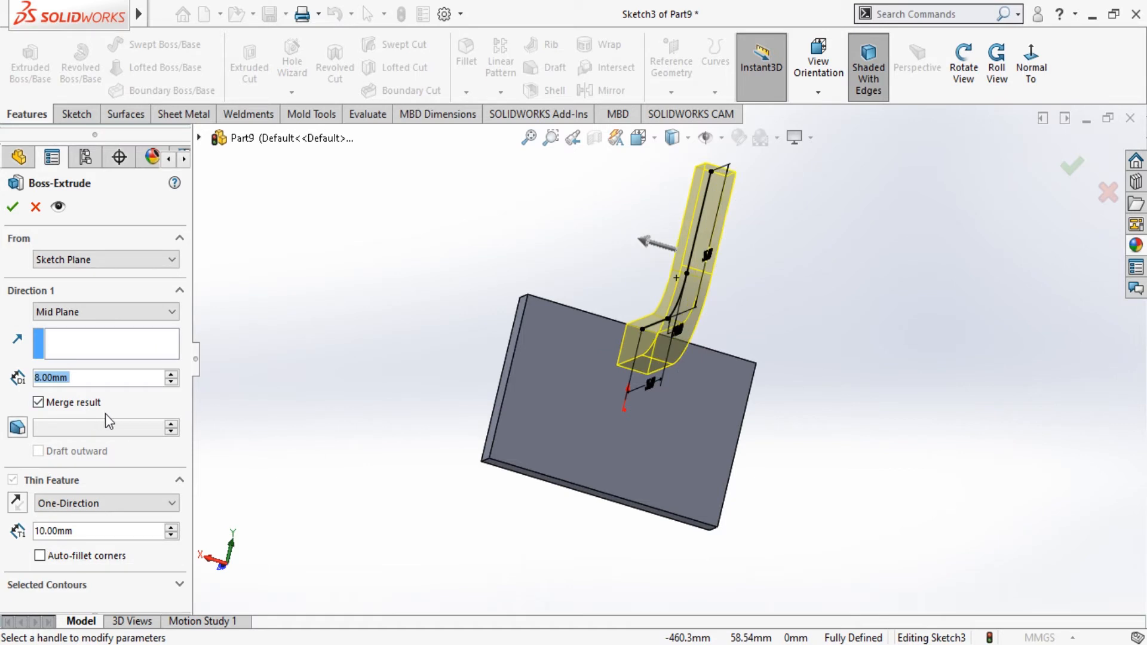
Try depths of 5 mm and 1 mm for the profile's mid-plane extrusion
left_click(106, 378)
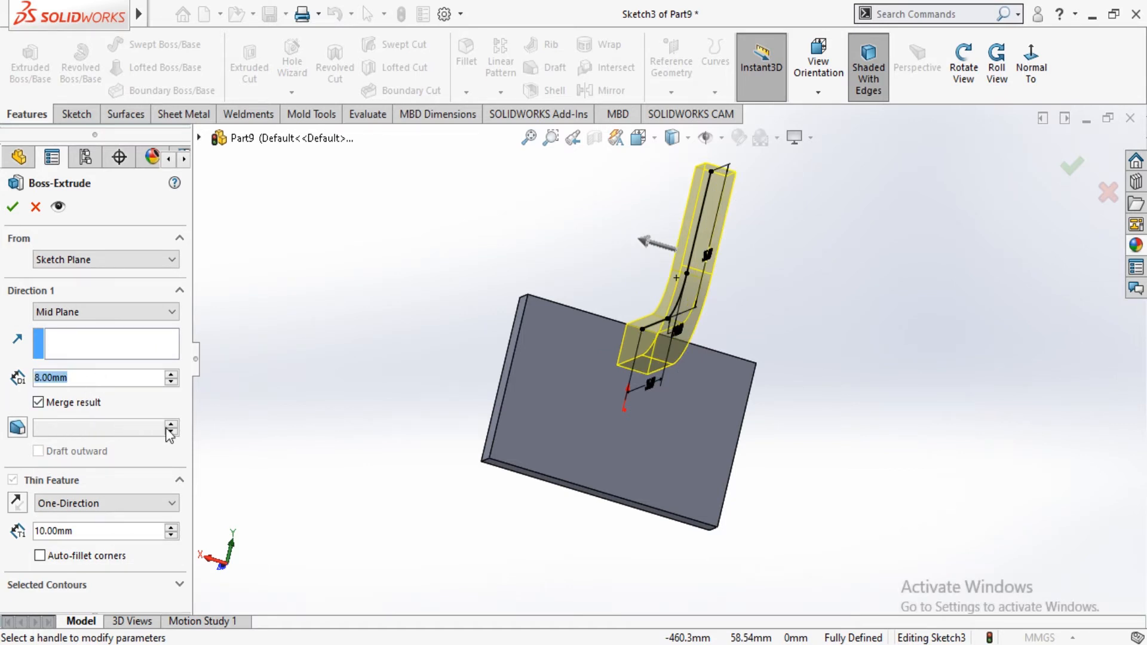
type("5")
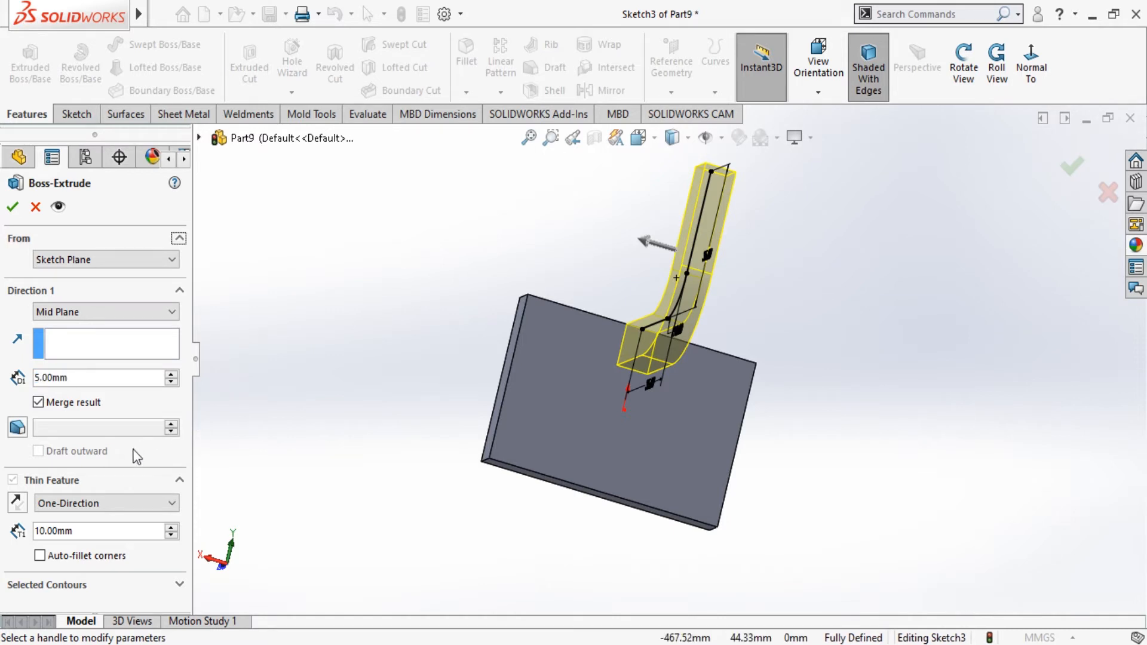
left_click_drag(123, 377, 3, 388)
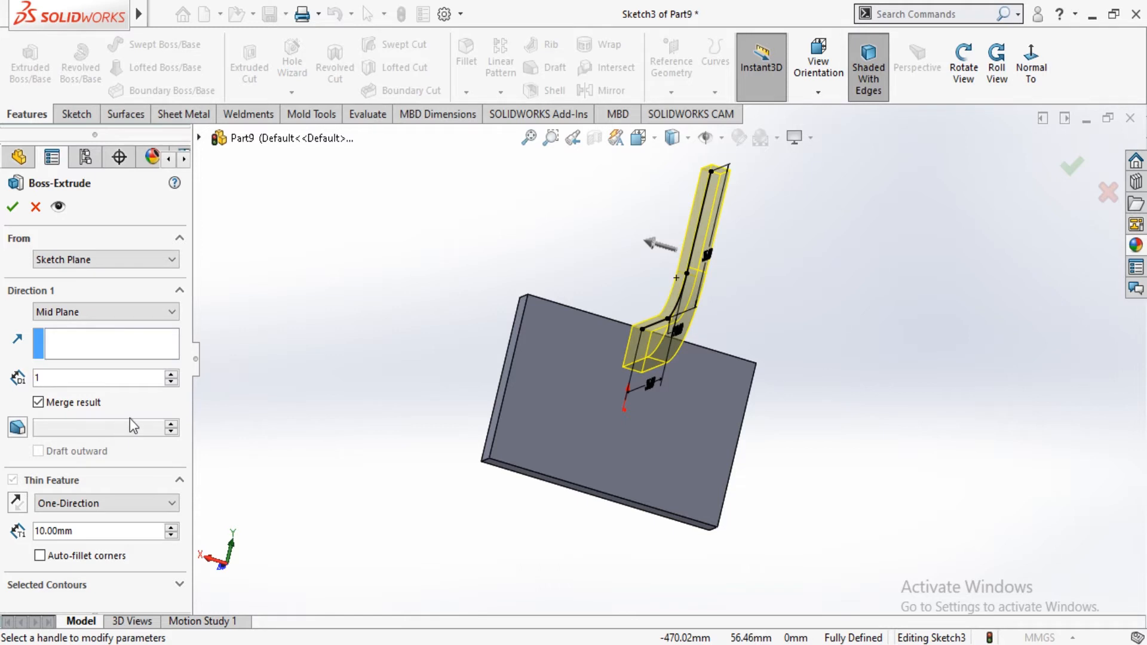
type("1")
Pick the plate's narrow side face as the direction reference of the extrusion
left_click(93, 332)
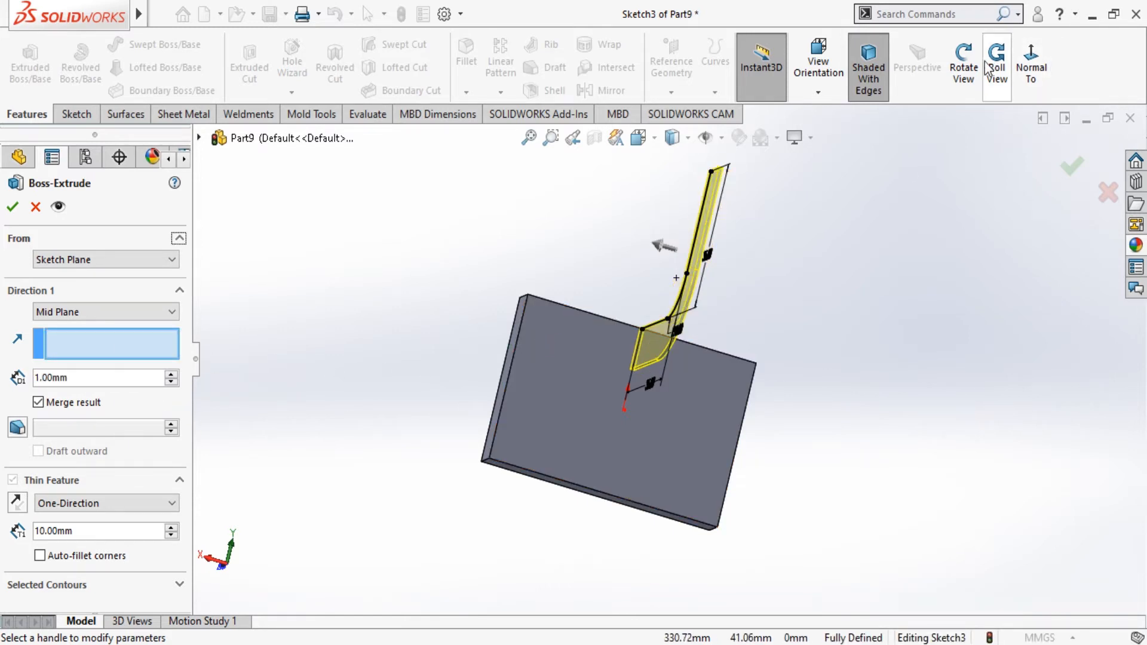
left_click(963, 78)
left_click_drag(920, 225, 971, 224)
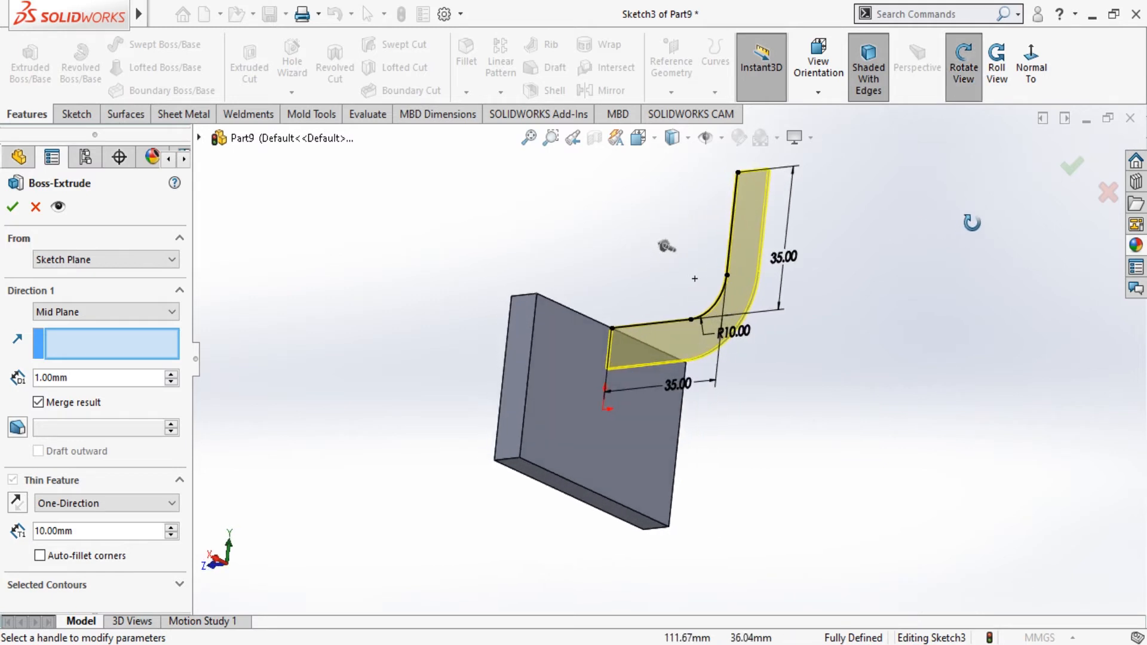
left_click(971, 78)
left_click(516, 370)
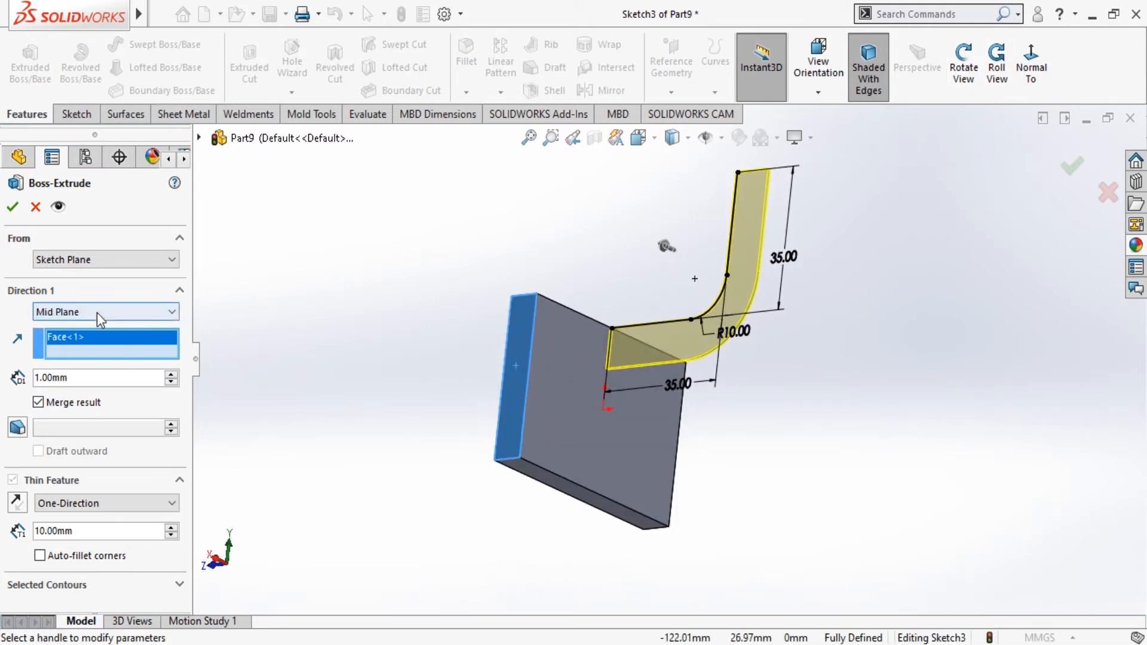
Extrude the profile Mid Plane to a depth of 60 mm as a one-direction thin feature 10 mm thick
left_click(101, 328)
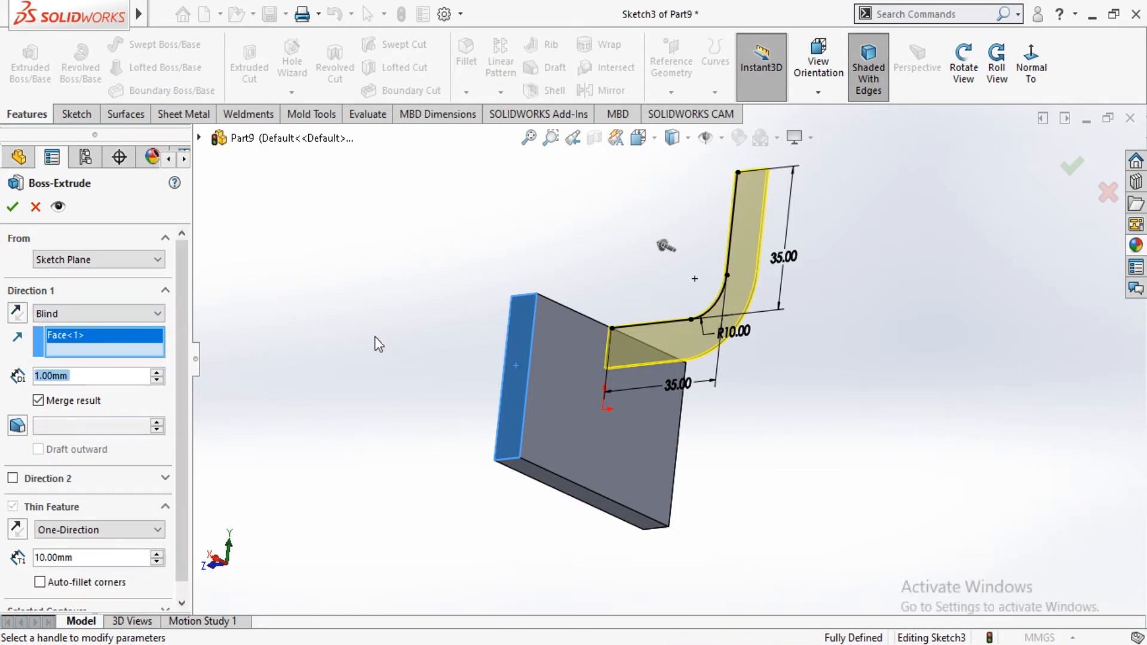
left_click(101, 376)
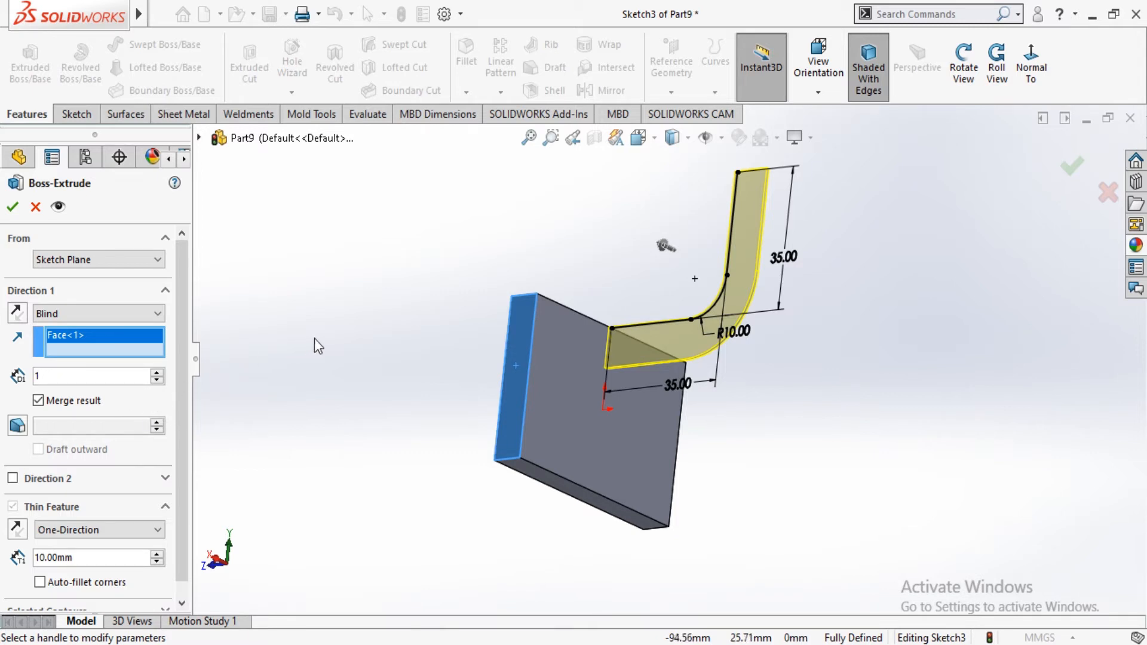
left_click(104, 380)
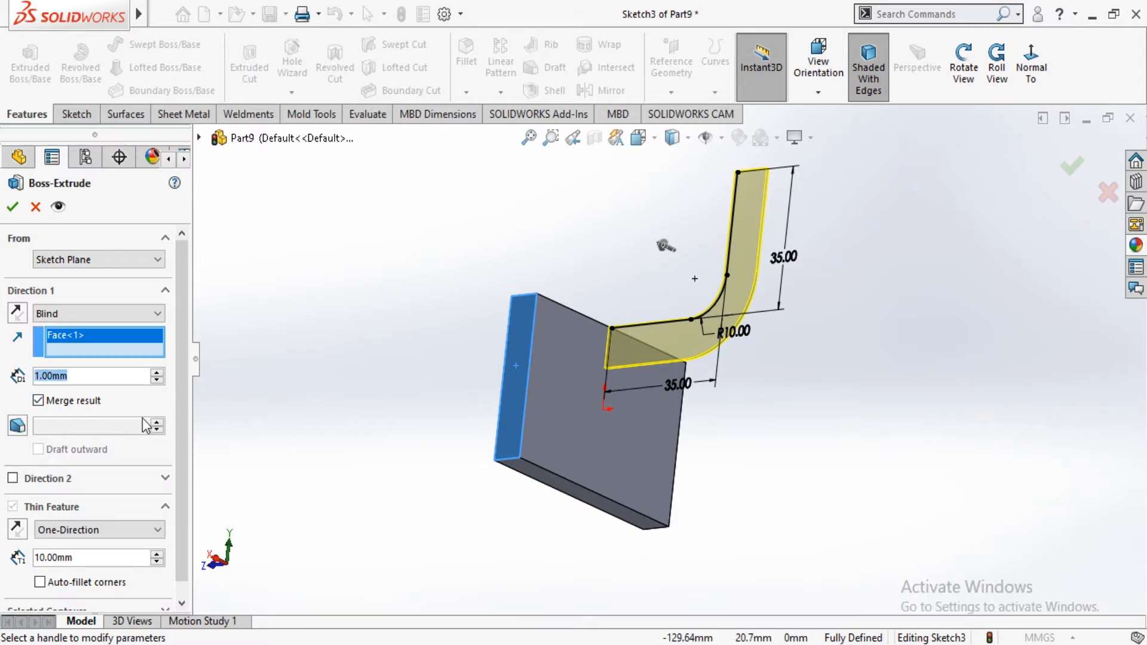
type("60")
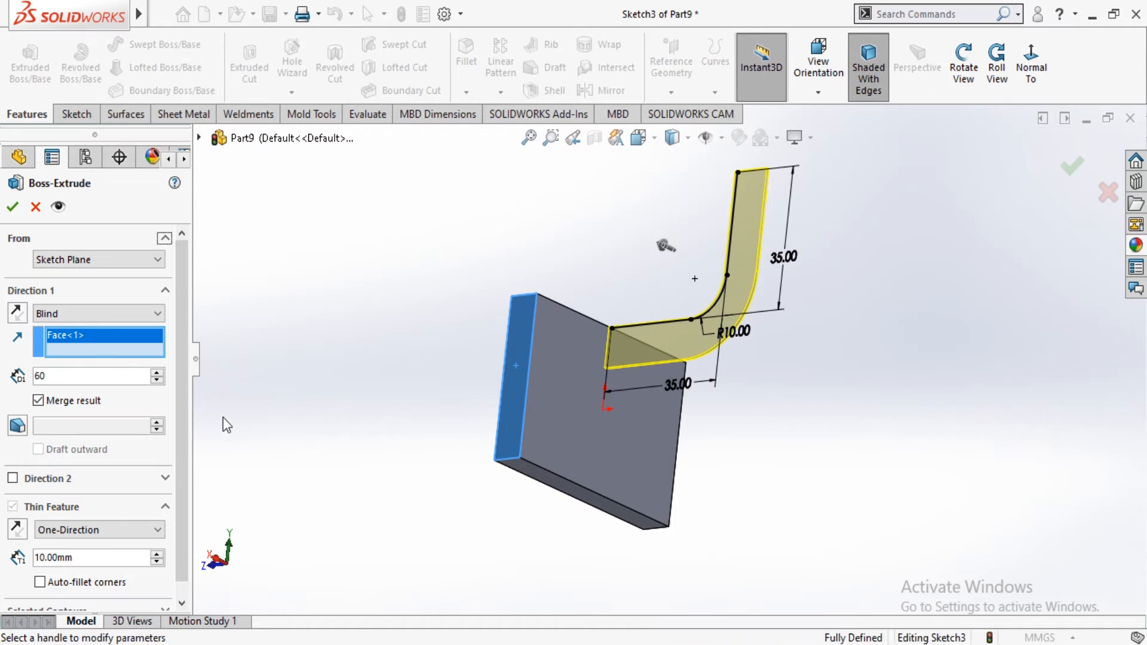
left_click(52, 316)
left_click(67, 414)
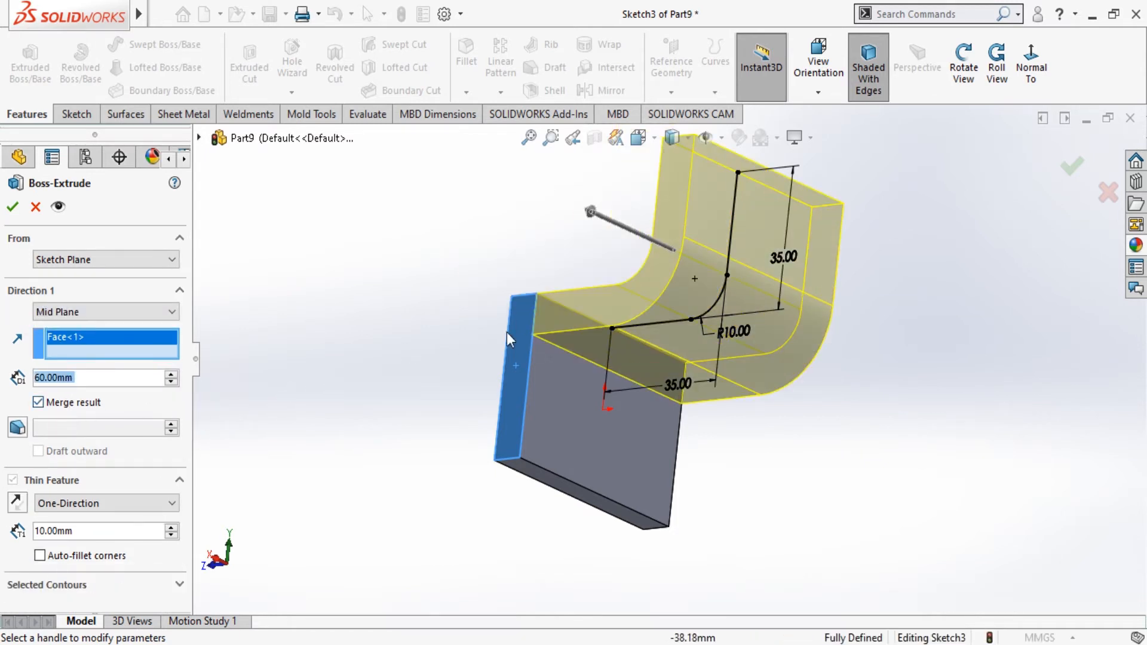
left_click(963, 60)
left_click_drag(970, 182, 883, 314)
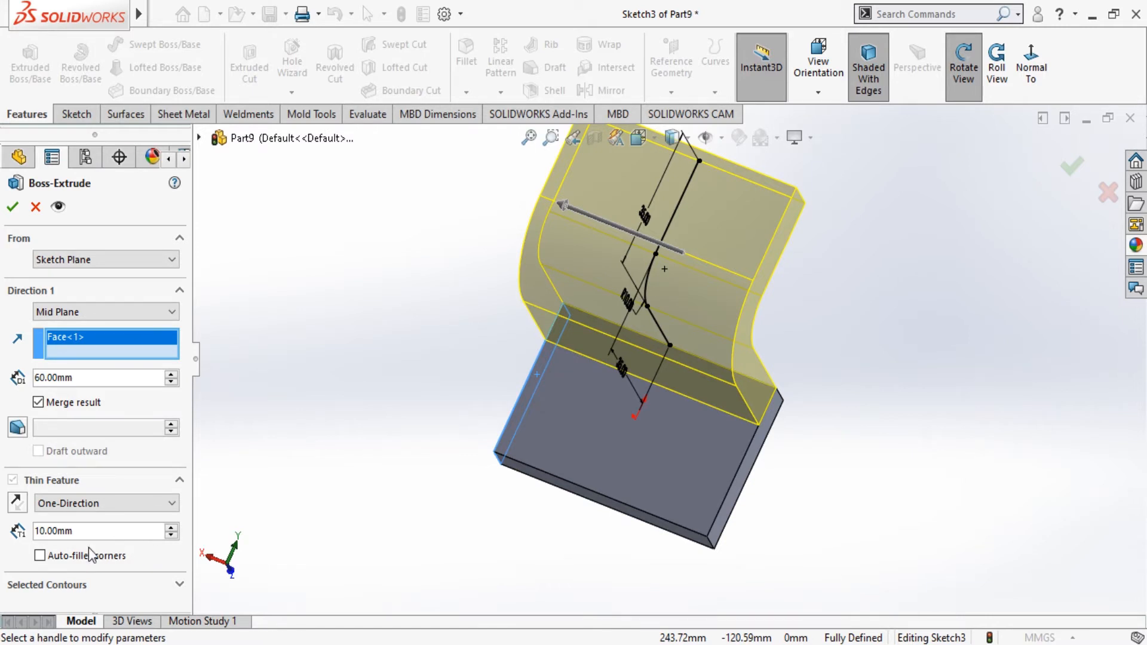
left_click(12, 207)
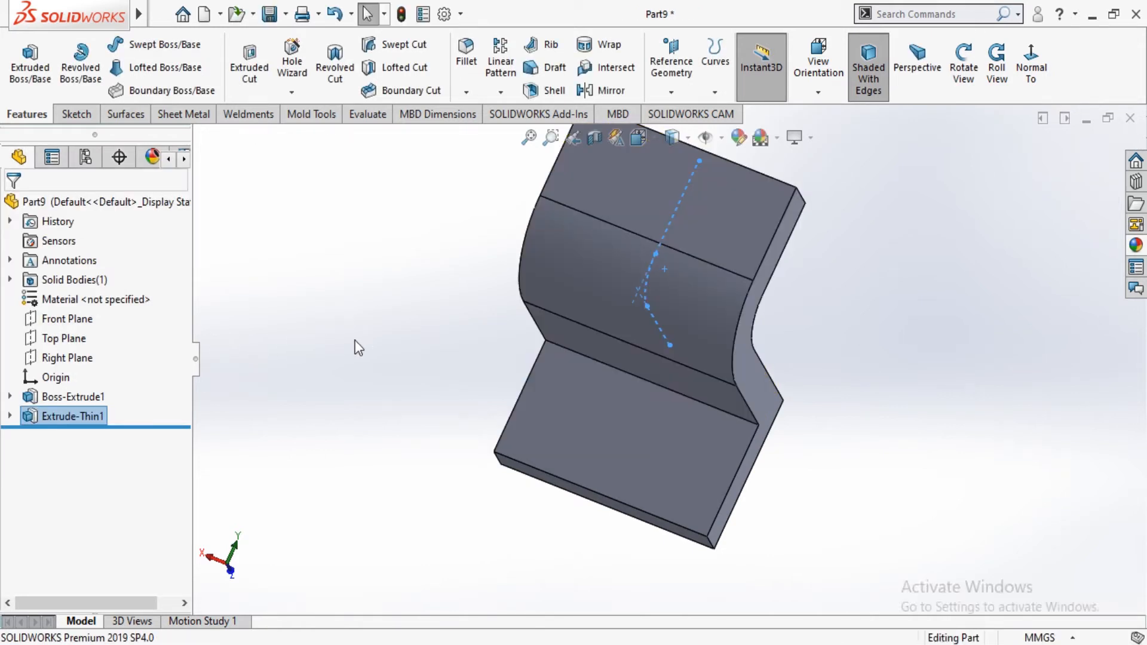
Sketch two circles of about 7 mm radius on the plate's front face, one near each short side
left_click(692, 473)
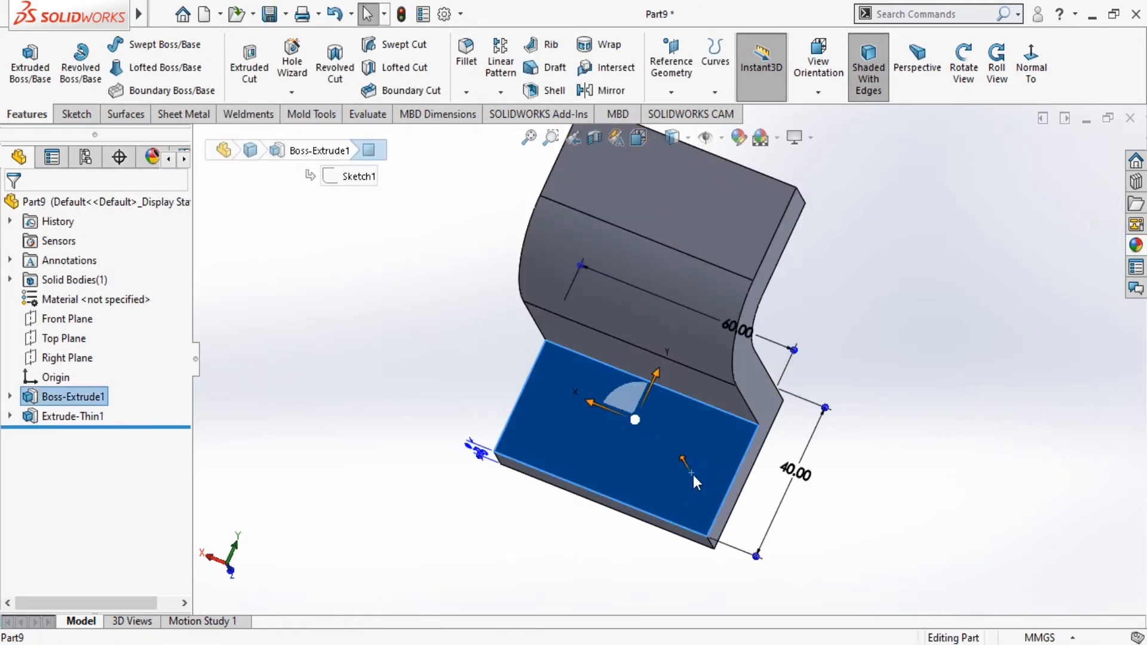
left_click(770, 431)
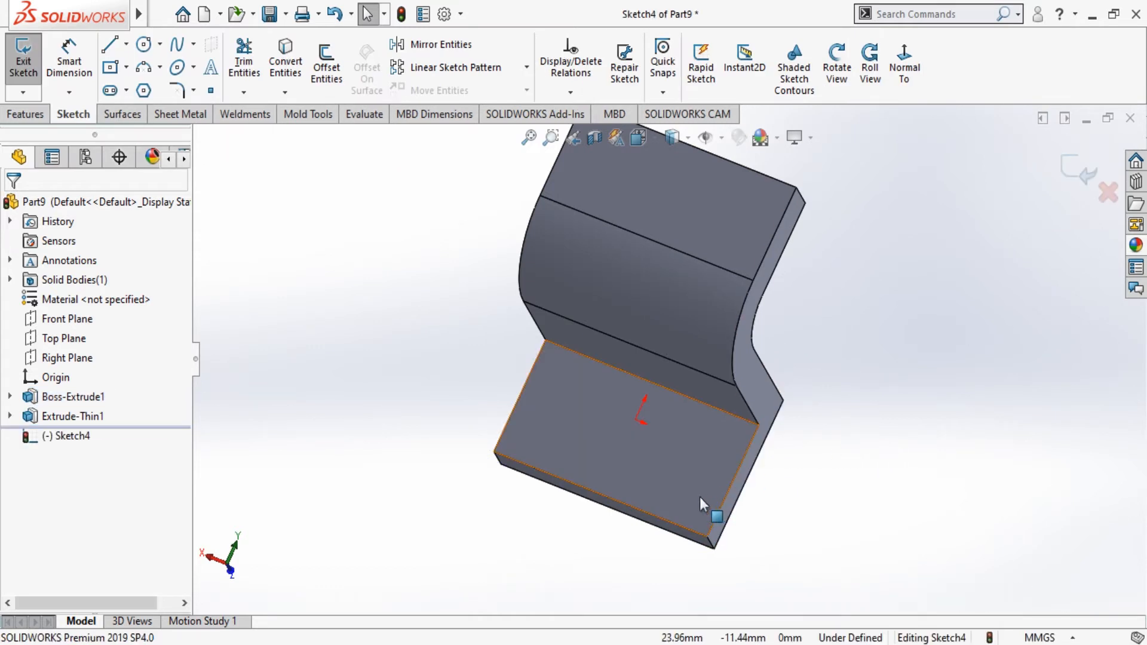
left_click(143, 44)
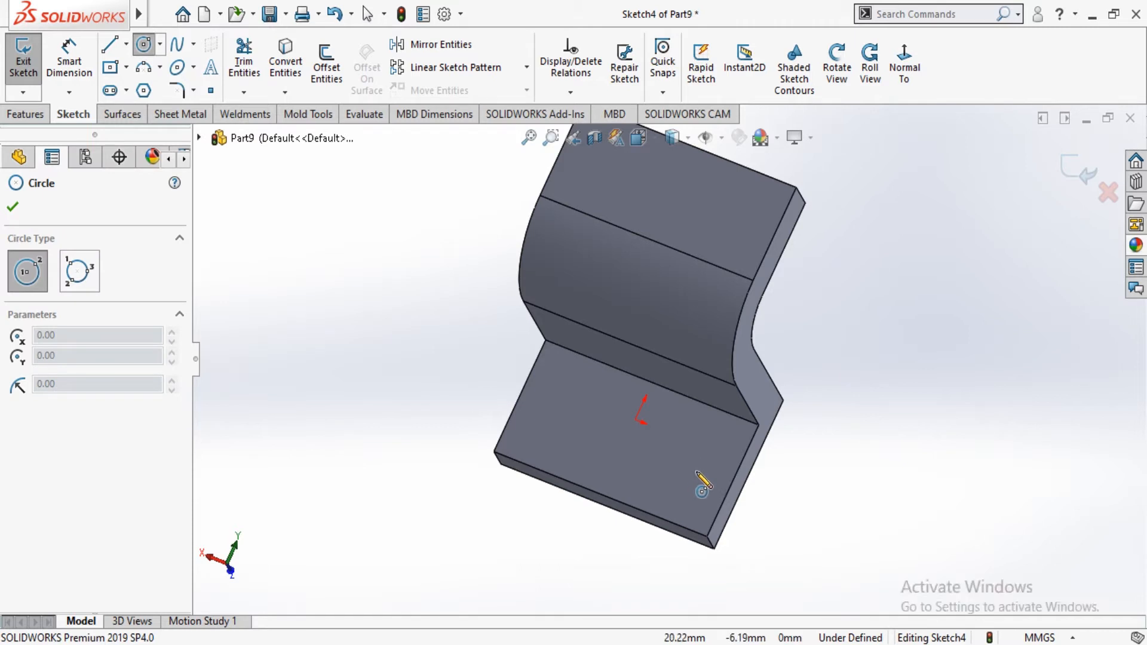
left_click(696, 472)
left_click(714, 492)
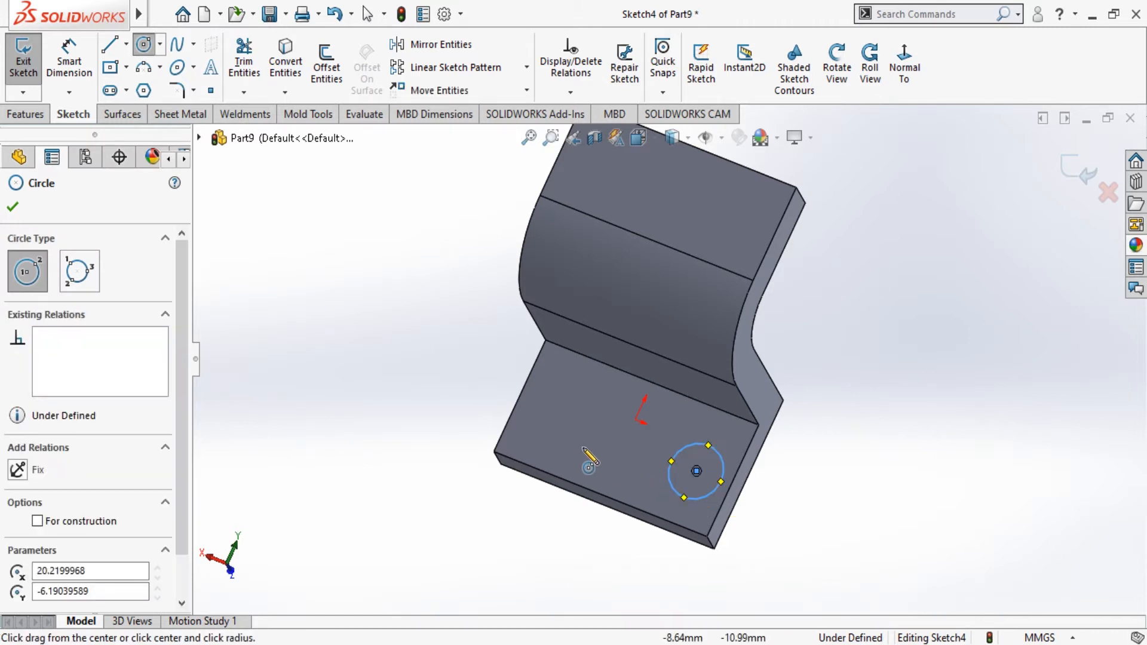
left_click(554, 415)
left_click(574, 434)
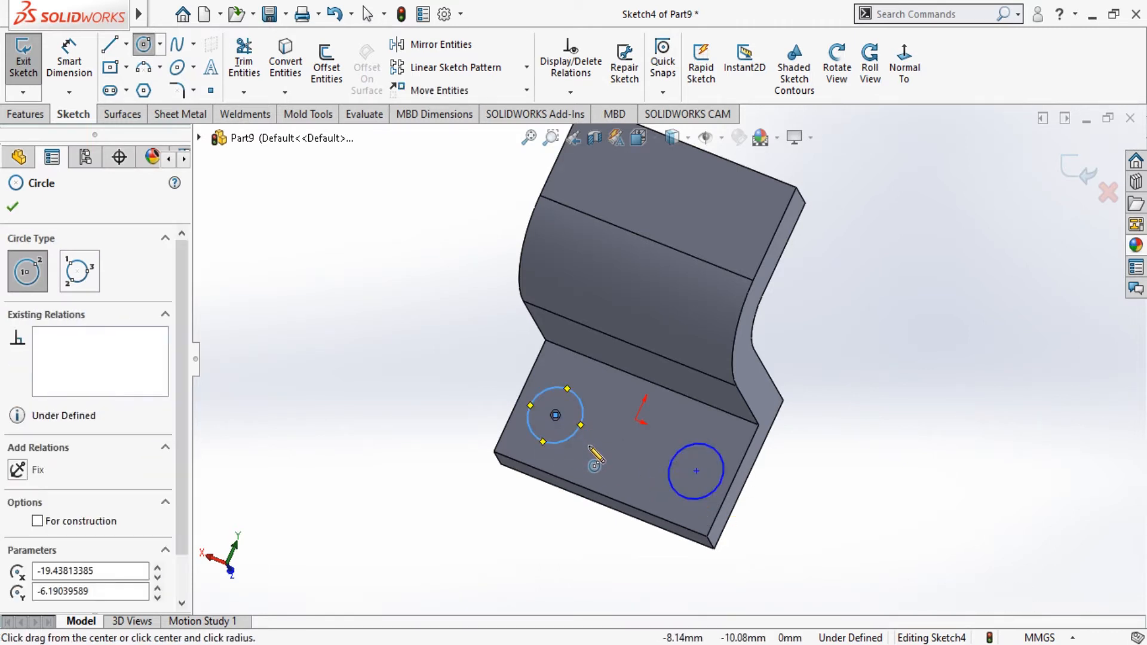
key("Escape")
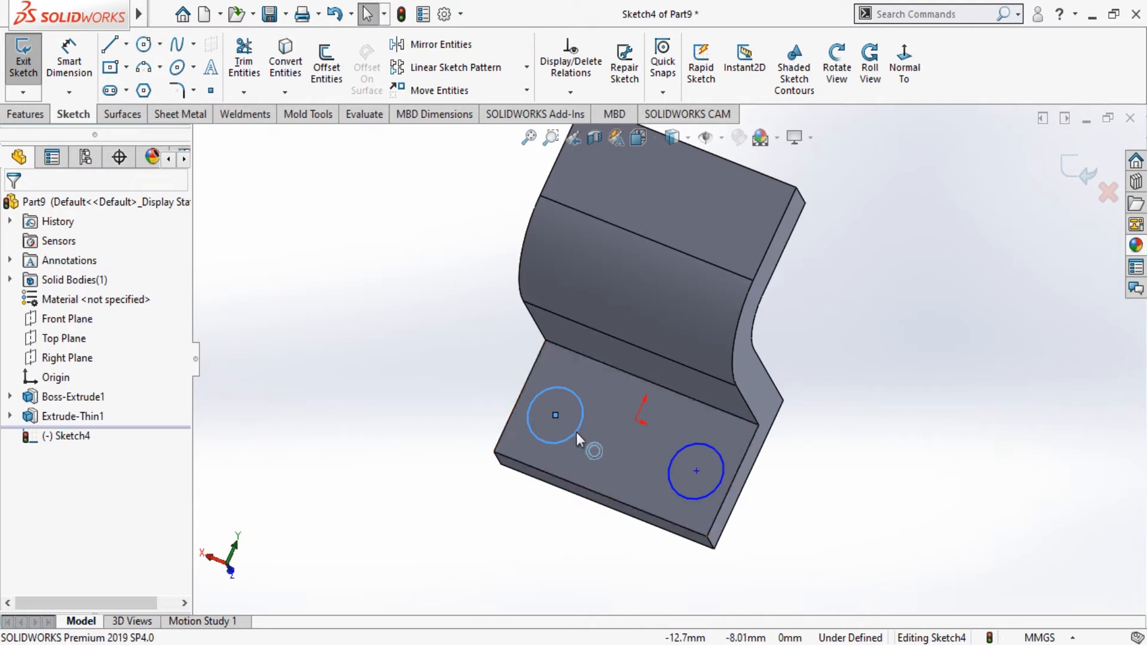
Add an Equal relation between the two circles
left_click(704, 493)
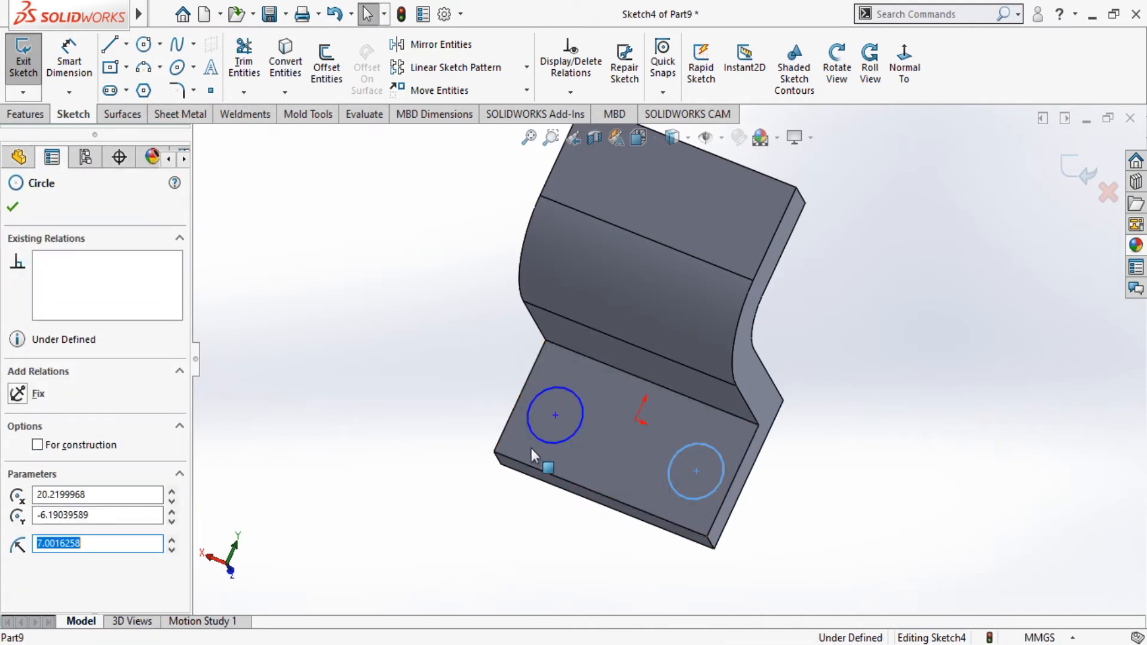
left_click(308, 402)
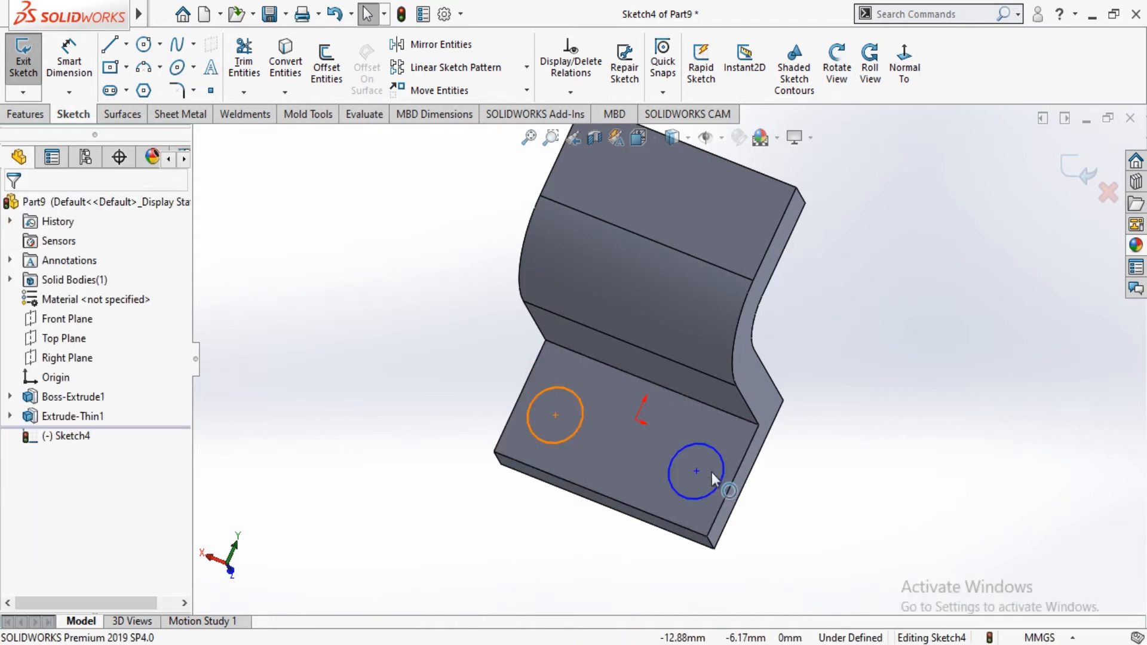
left_click(579, 426)
left_click(672, 461, "ctrl")
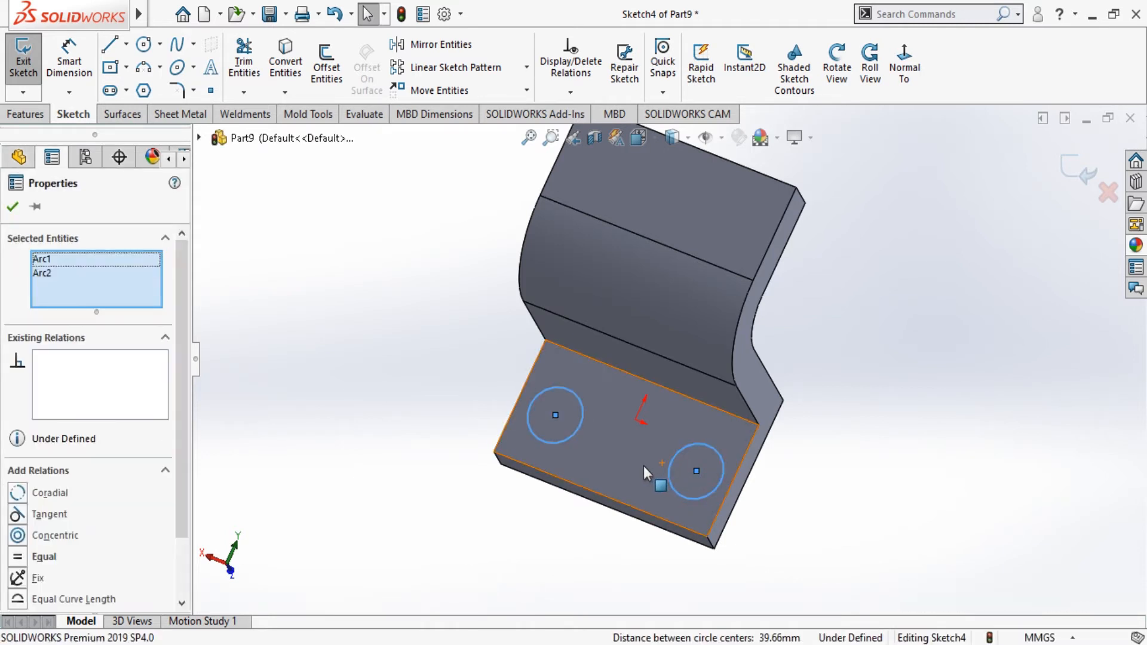
left_click(19, 558)
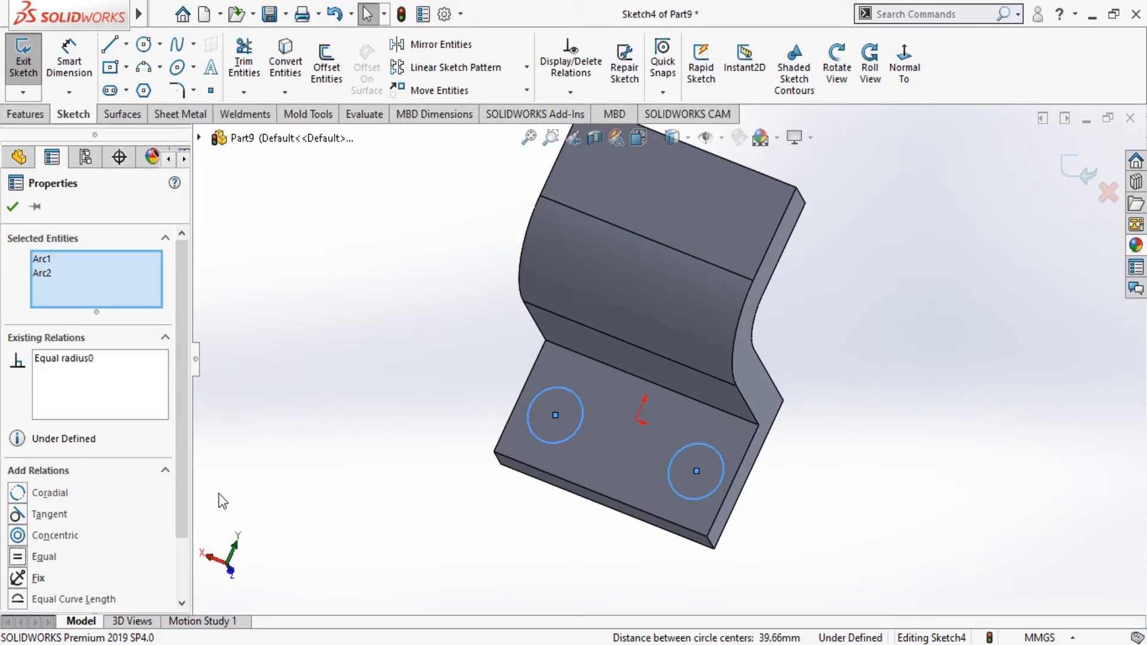
left_click(12, 208)
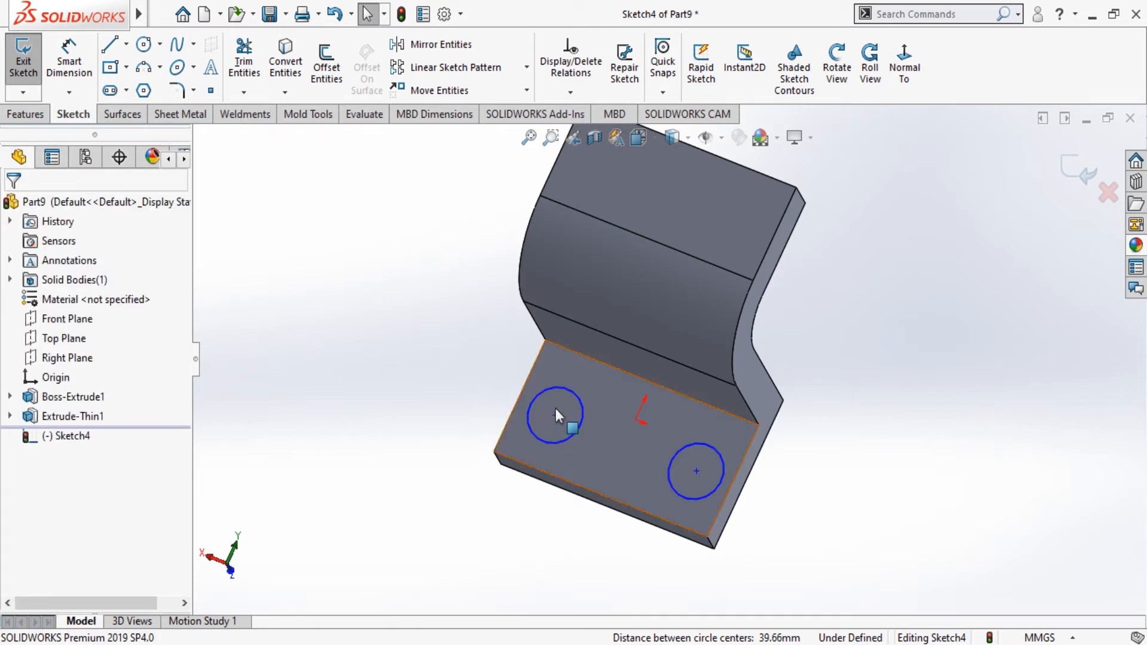
Dimension the distance between one circle's centre and the plate's nearest short edge as 10 mm
left_click(70, 66)
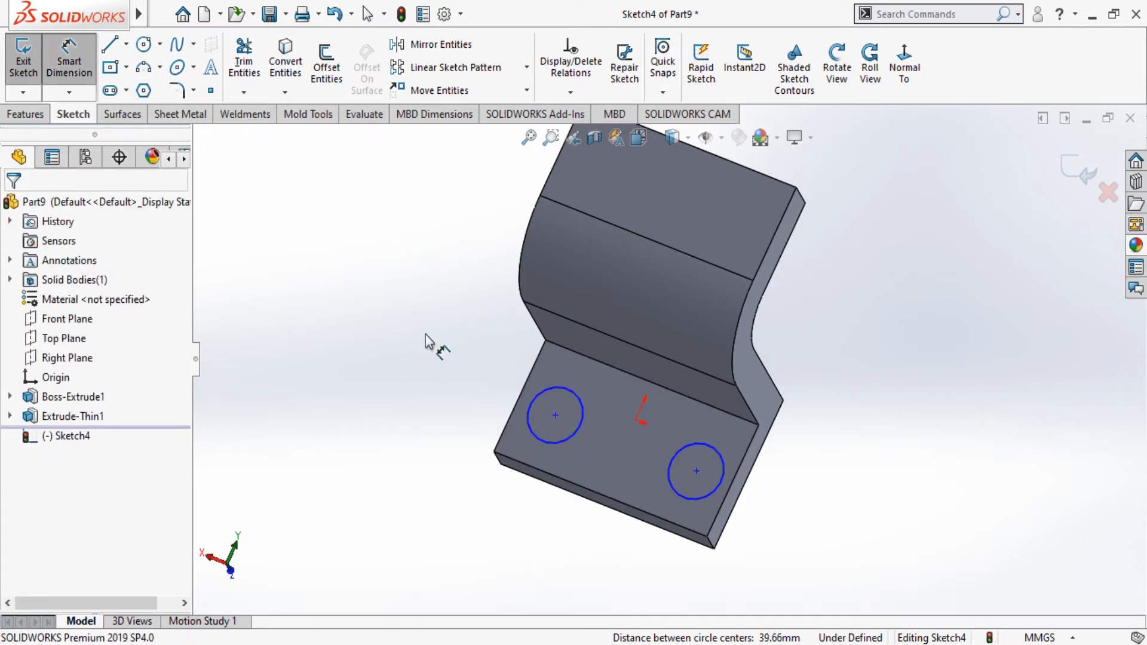
left_click(556, 415)
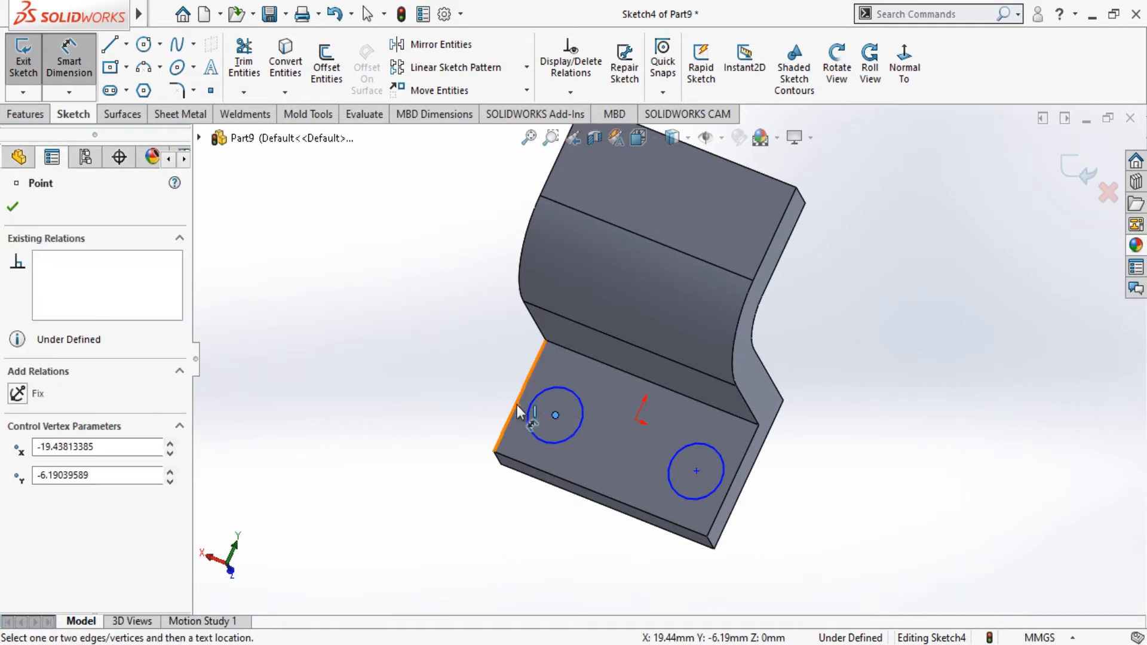
left_click(515, 413)
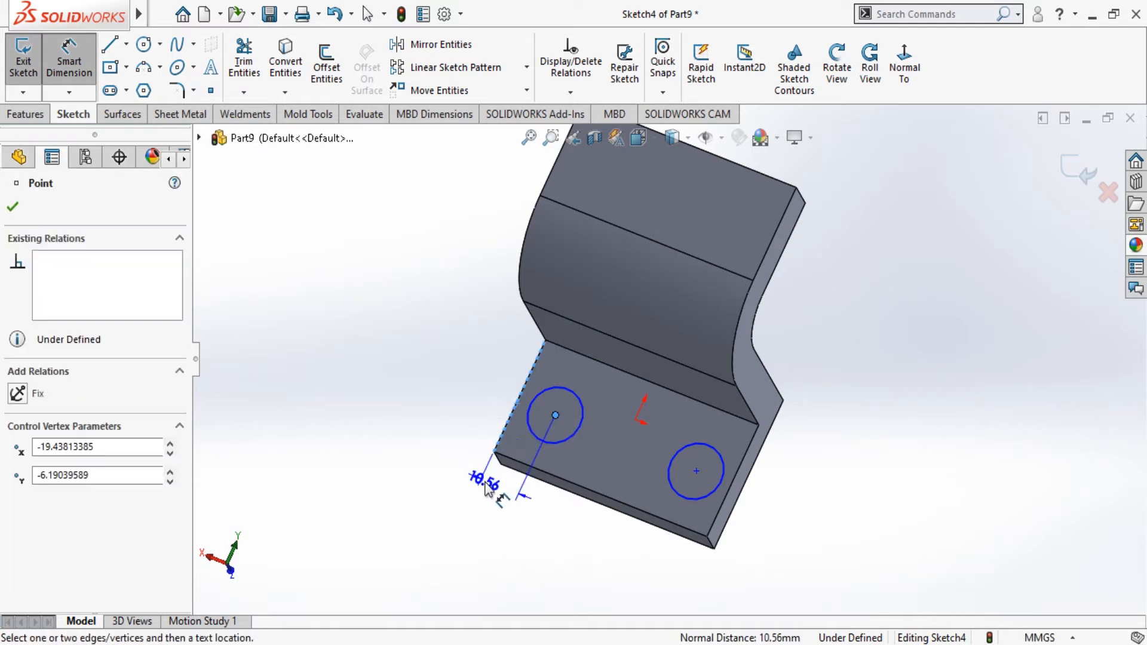
left_click(500, 492)
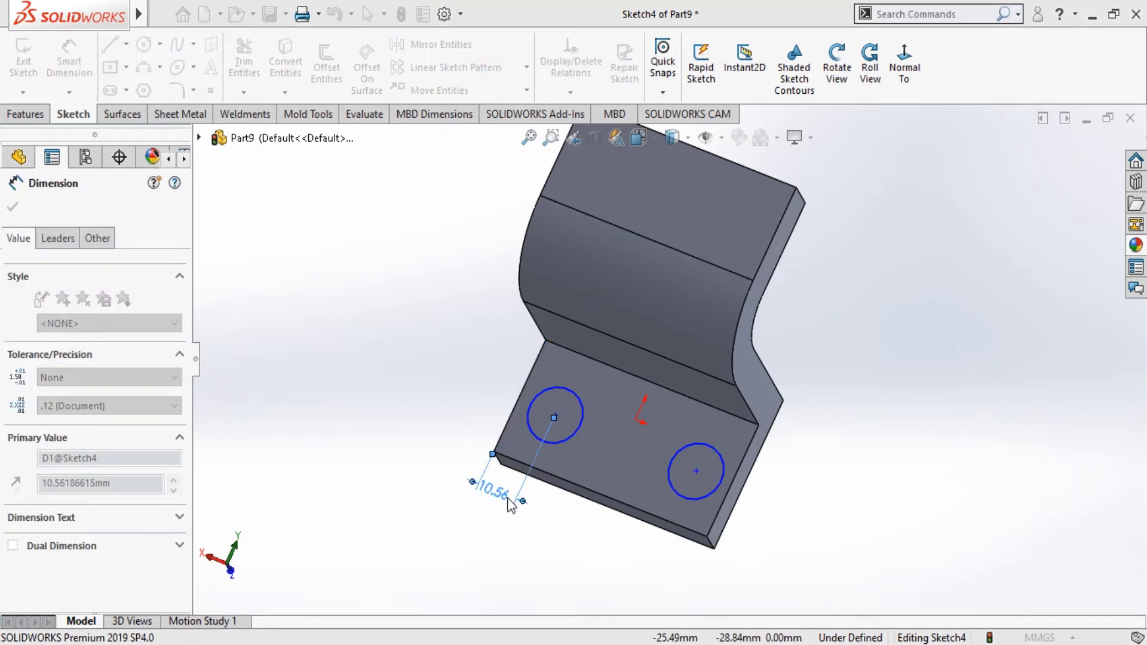
type("10")
key("Return")
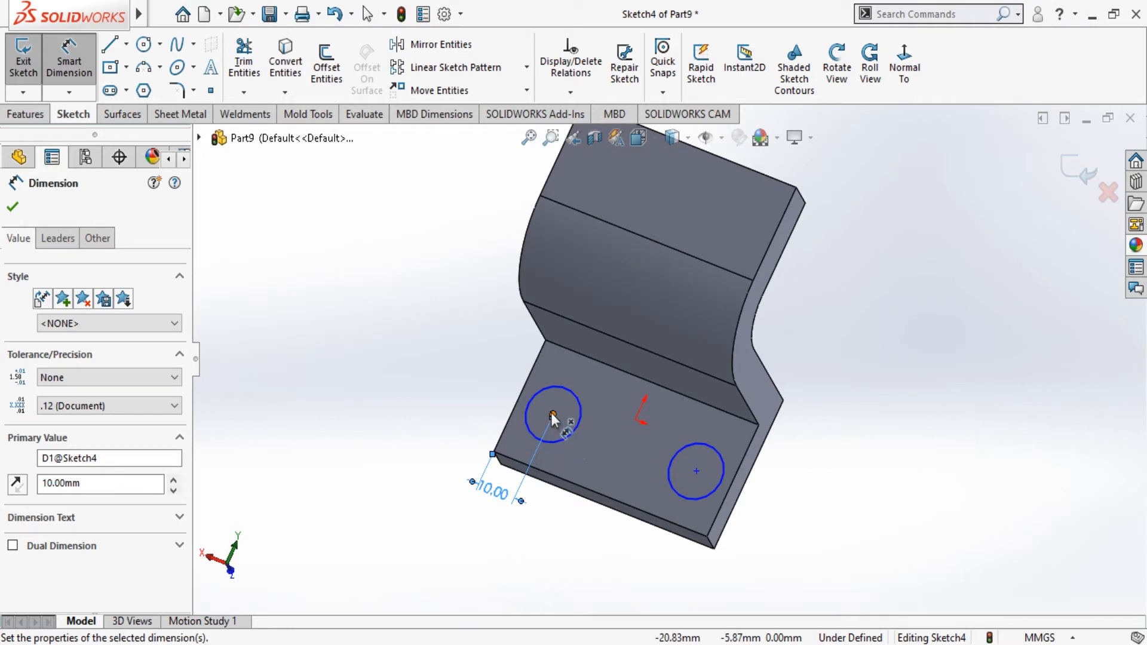
Dimension the spacing between the two circle centres as 35 mm
left_click(552, 414)
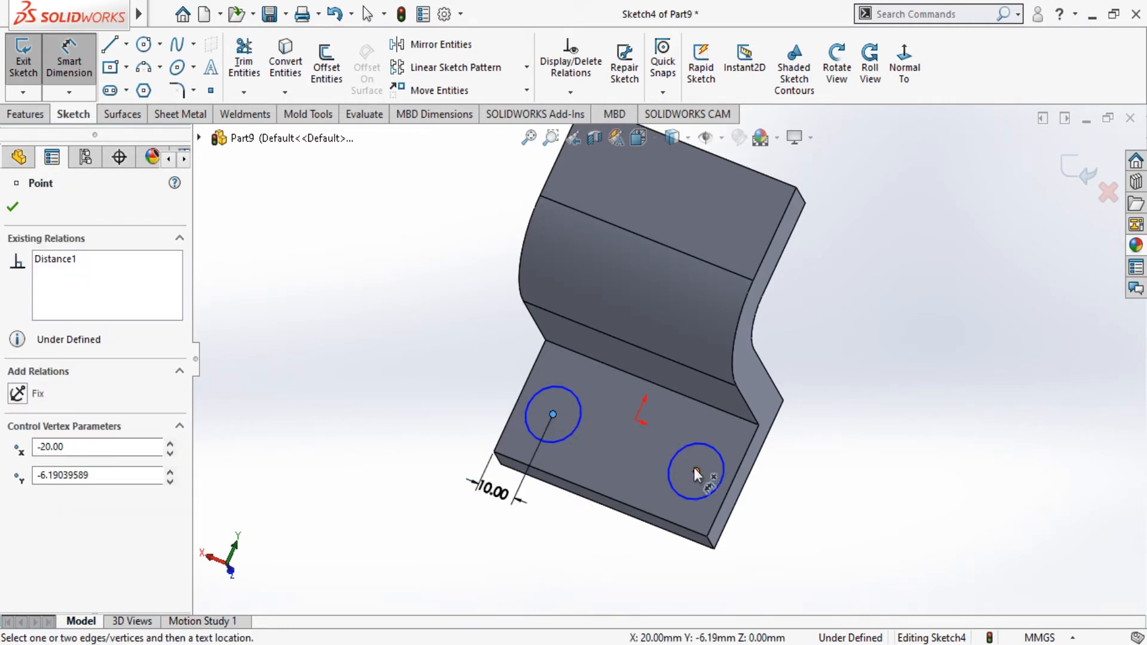
left_click(697, 470)
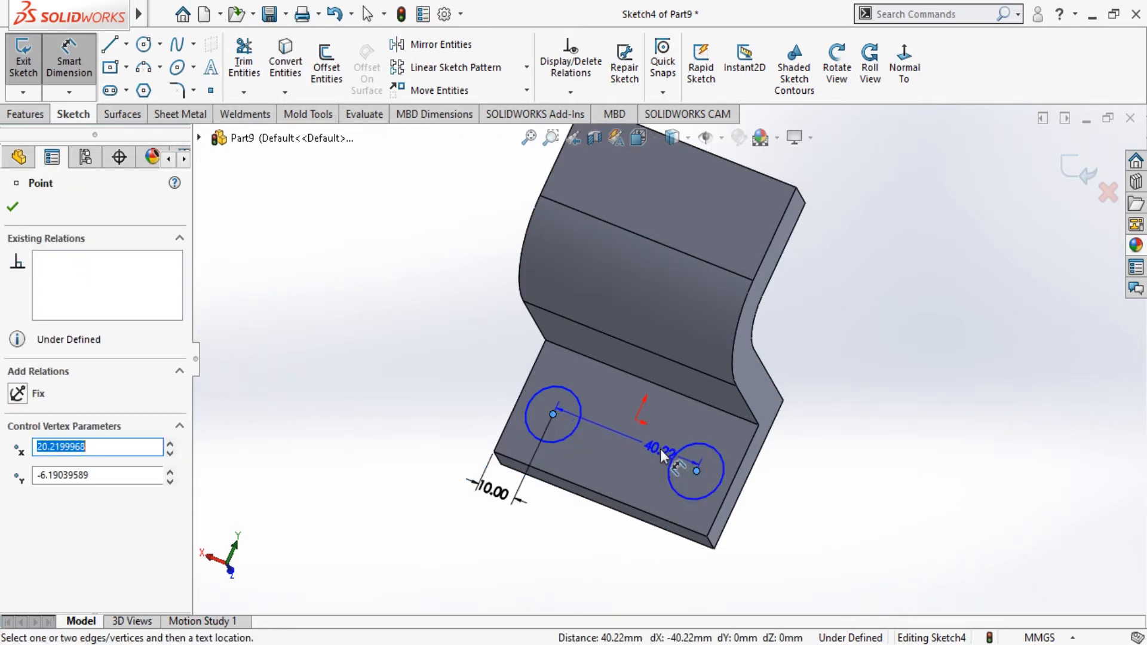
key("Escape")
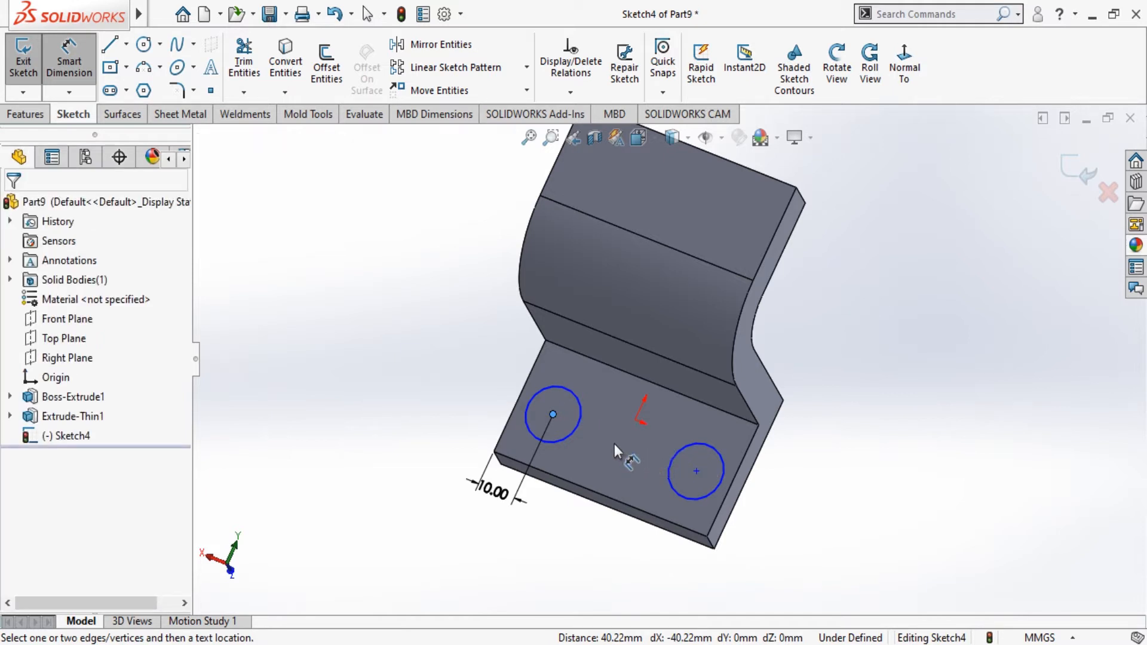
left_click(695, 469)
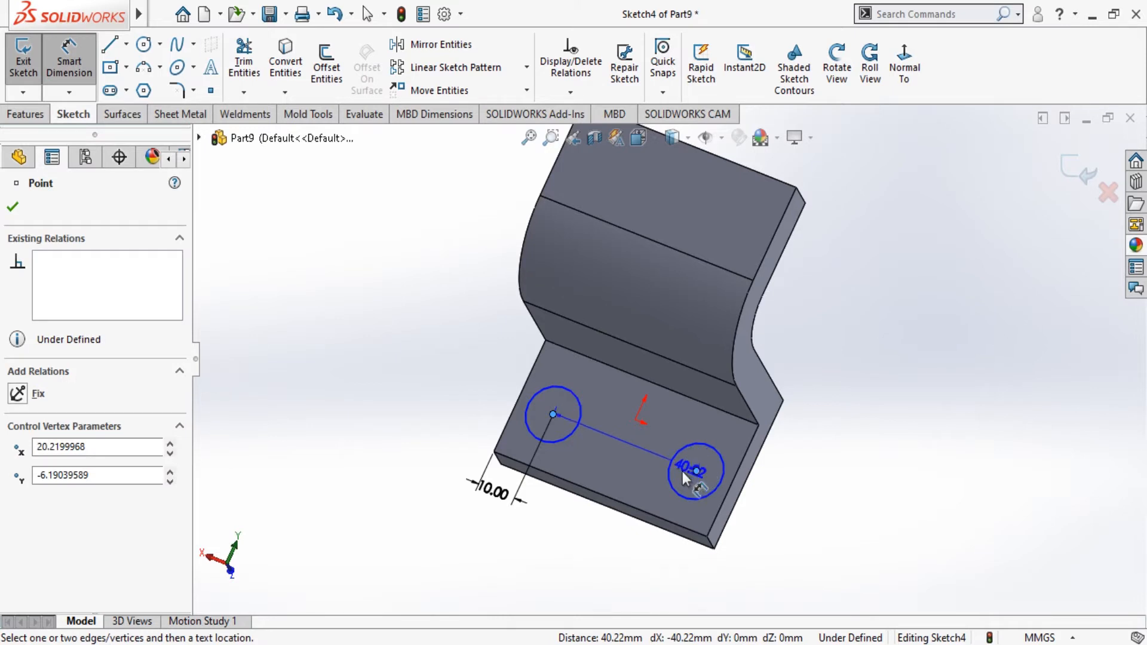
left_click(584, 542)
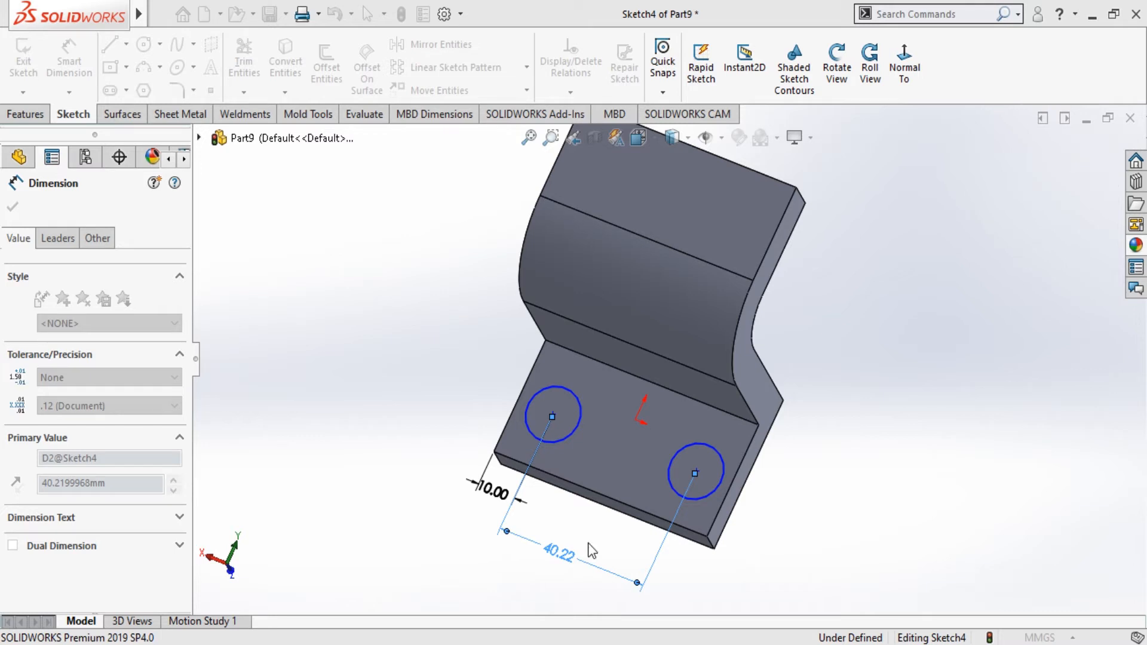
type("35")
key("Return")
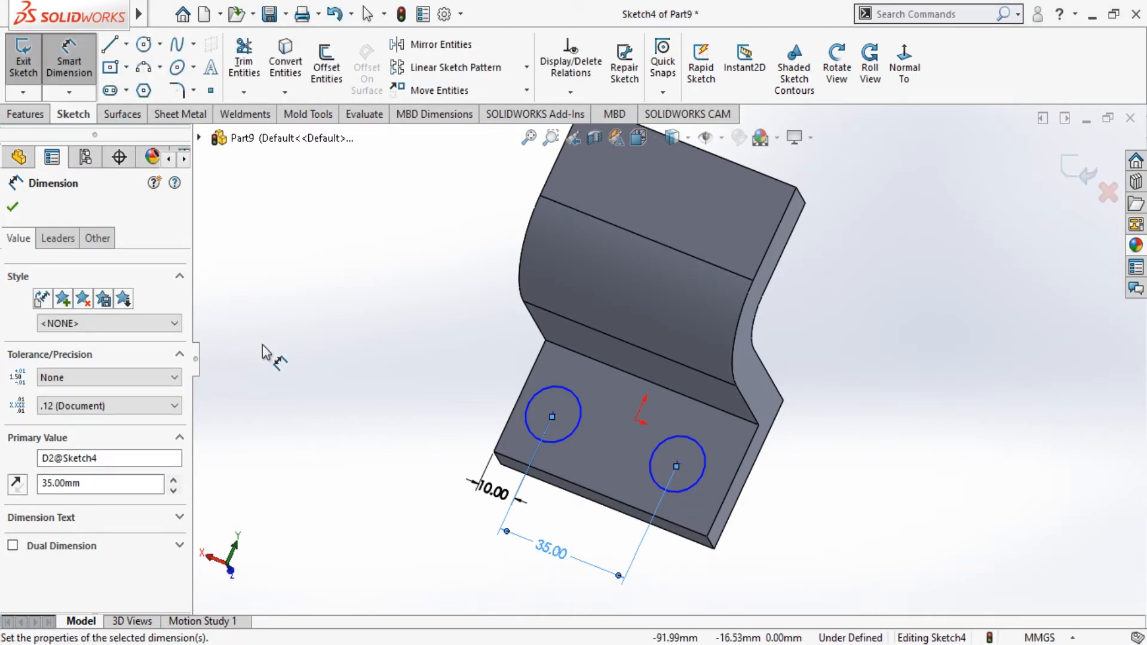
left_click(12, 206)
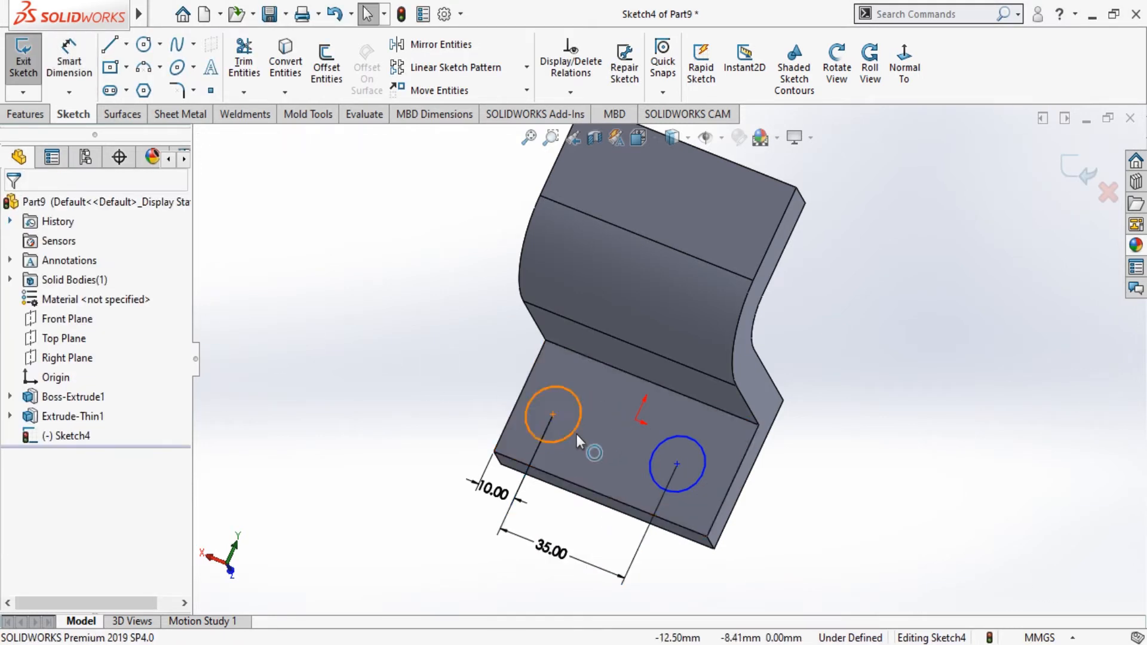
Draw a horizontal construction centerline connecting the centres of the two circles, viewing the sketch plane face-on
left_click(126, 46)
left_click(132, 95)
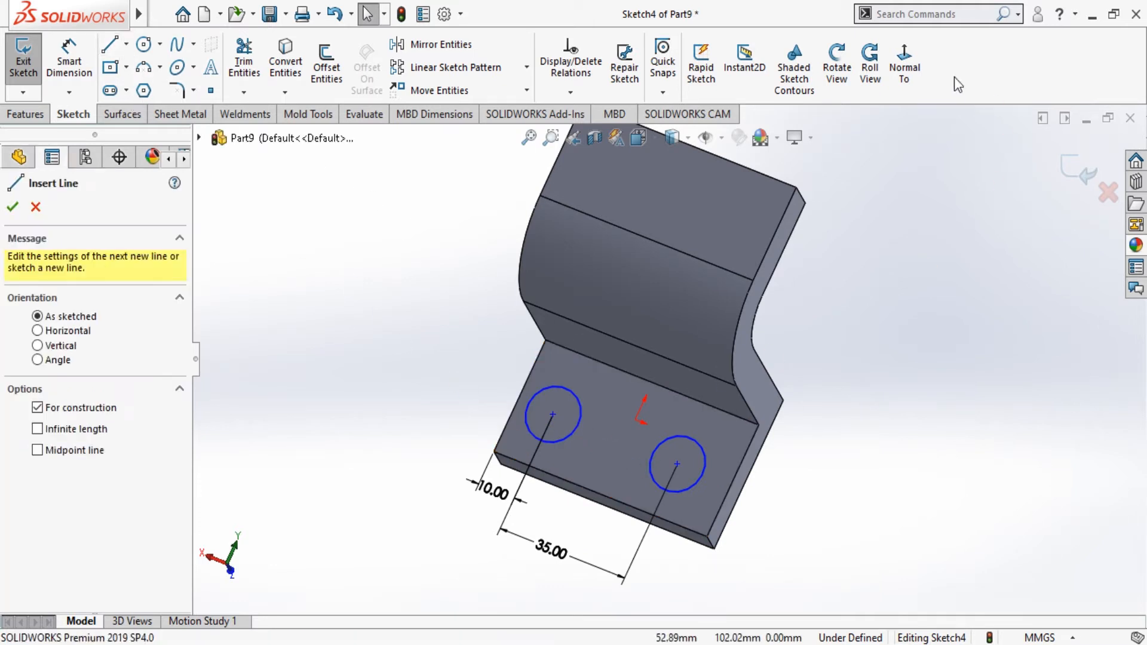
left_click(904, 66)
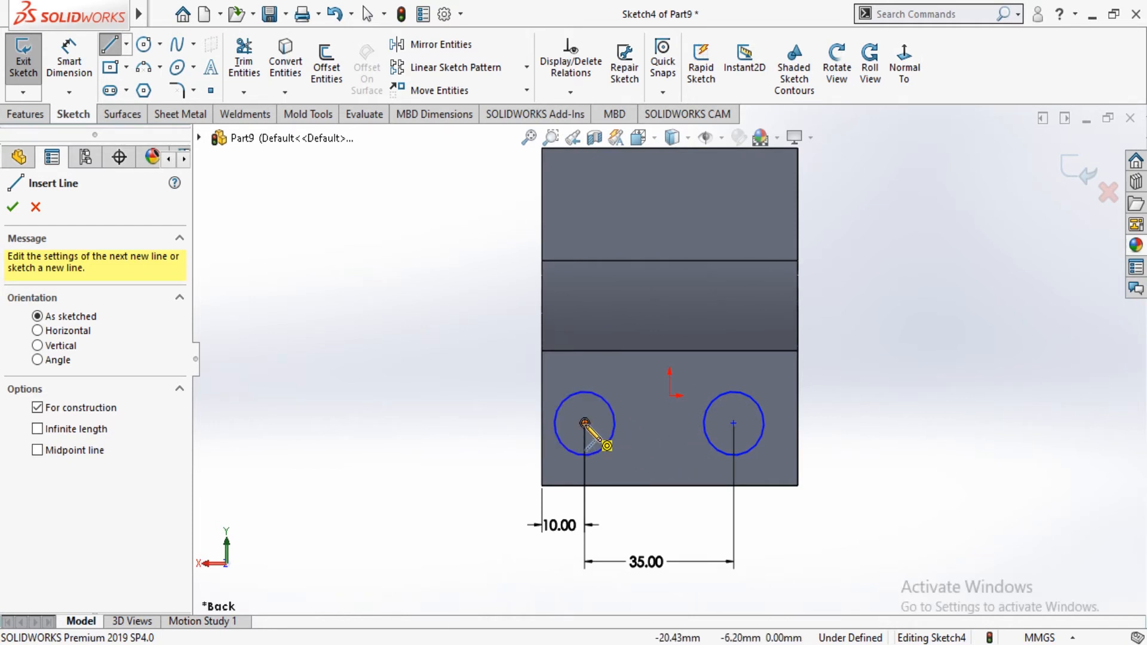
left_click(585, 423)
left_click(733, 423)
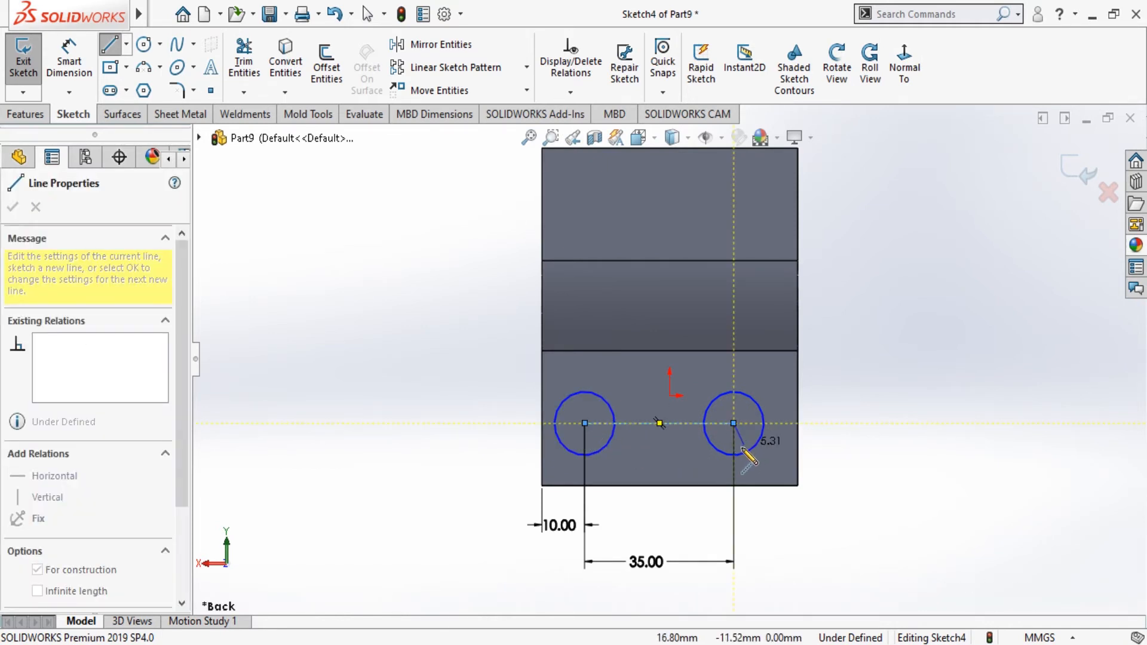
key("Escape")
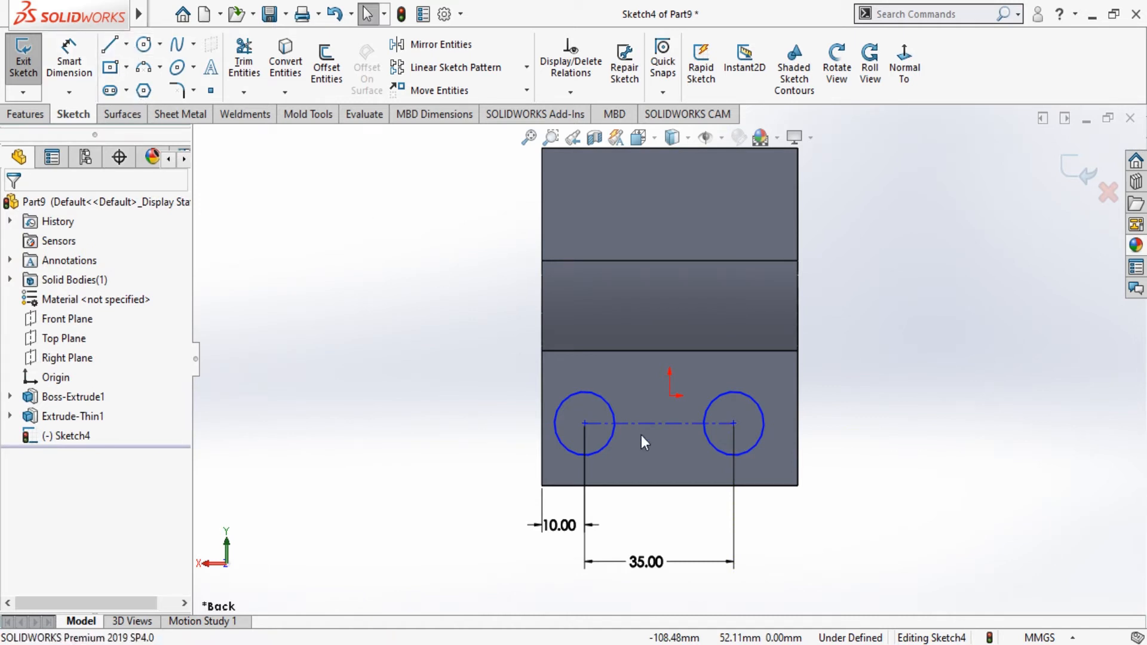
Draw a centerline from the midpoint of the plate's lower edge to the midpoint of the horizontal centerline and make it vertical
key("Return")
left_click(669, 484)
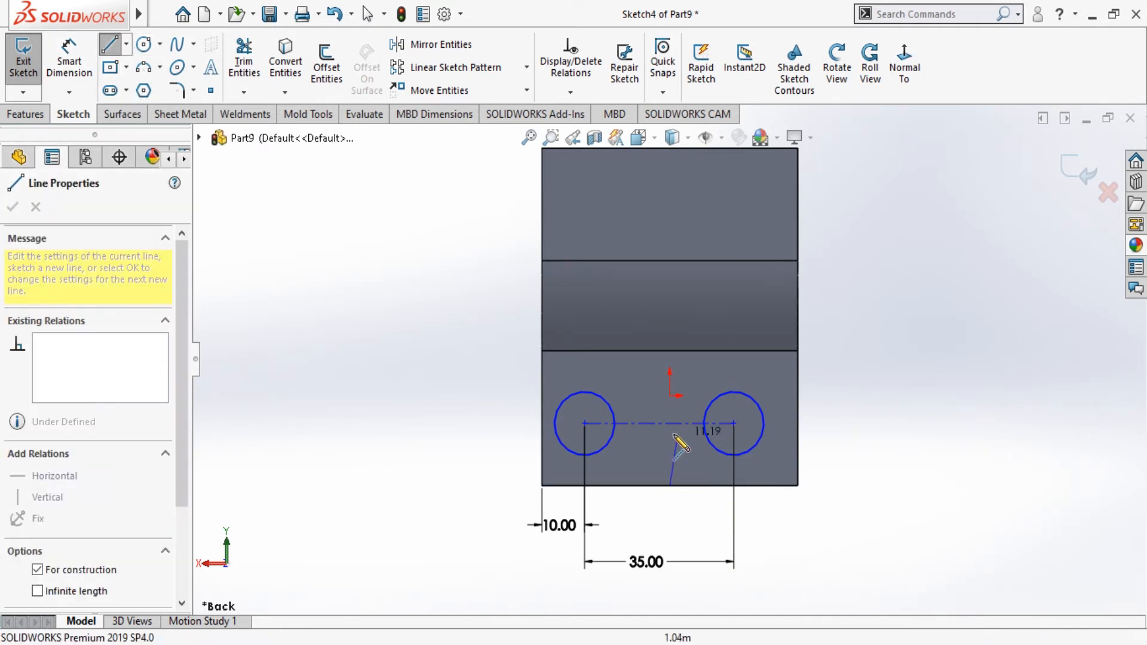
left_click(659, 422)
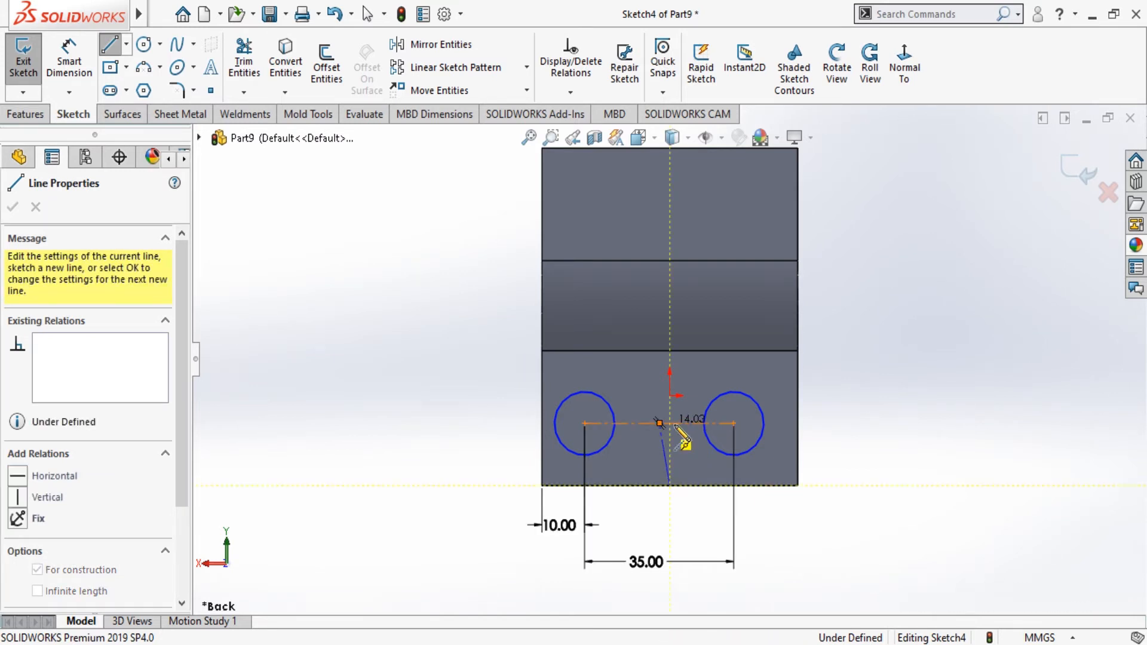
key("Escape")
key("Escape")
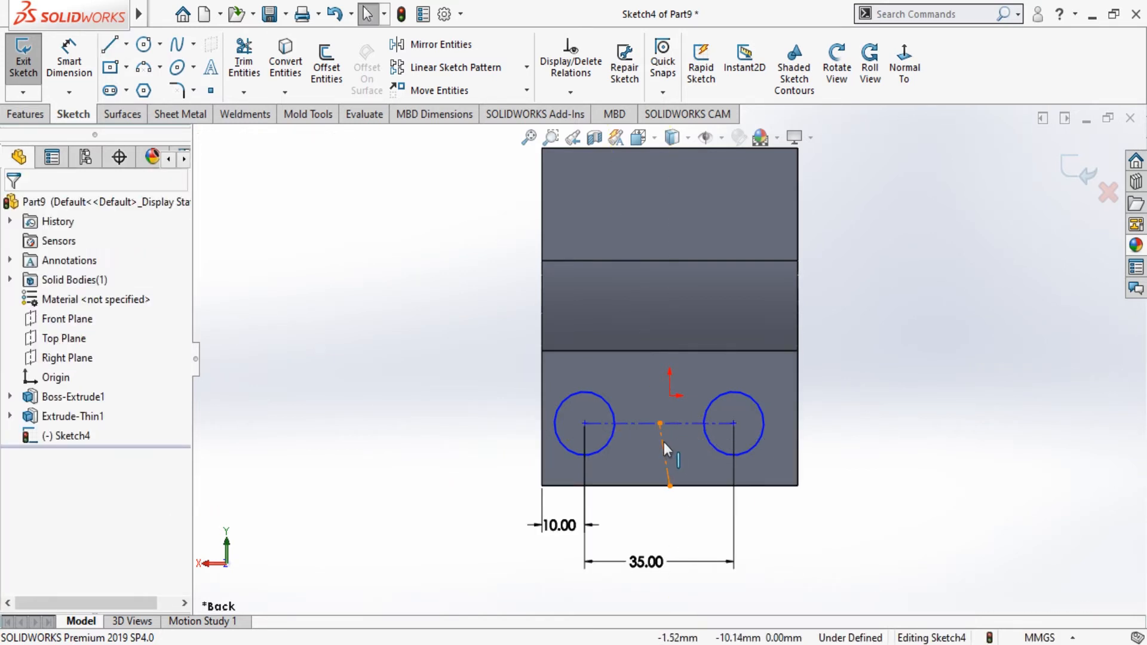
left_click(668, 440)
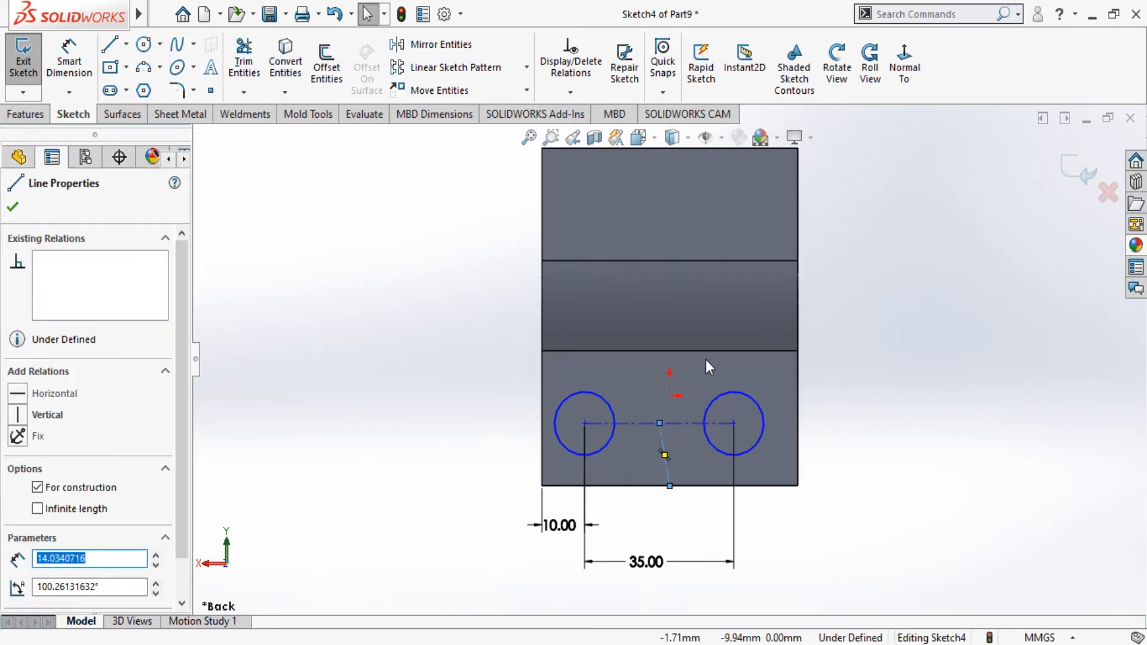
left_click(709, 268)
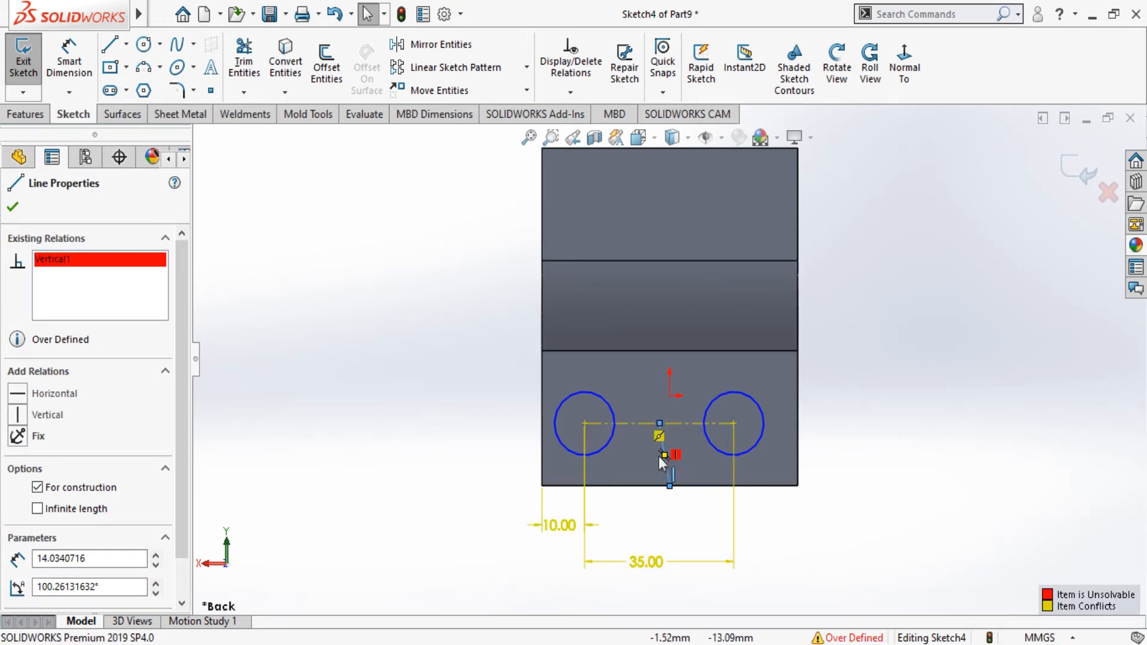
Delete the 10 mm dimension between the circle's centre and the plate's short edge
left_click(556, 527)
left_click(559, 526)
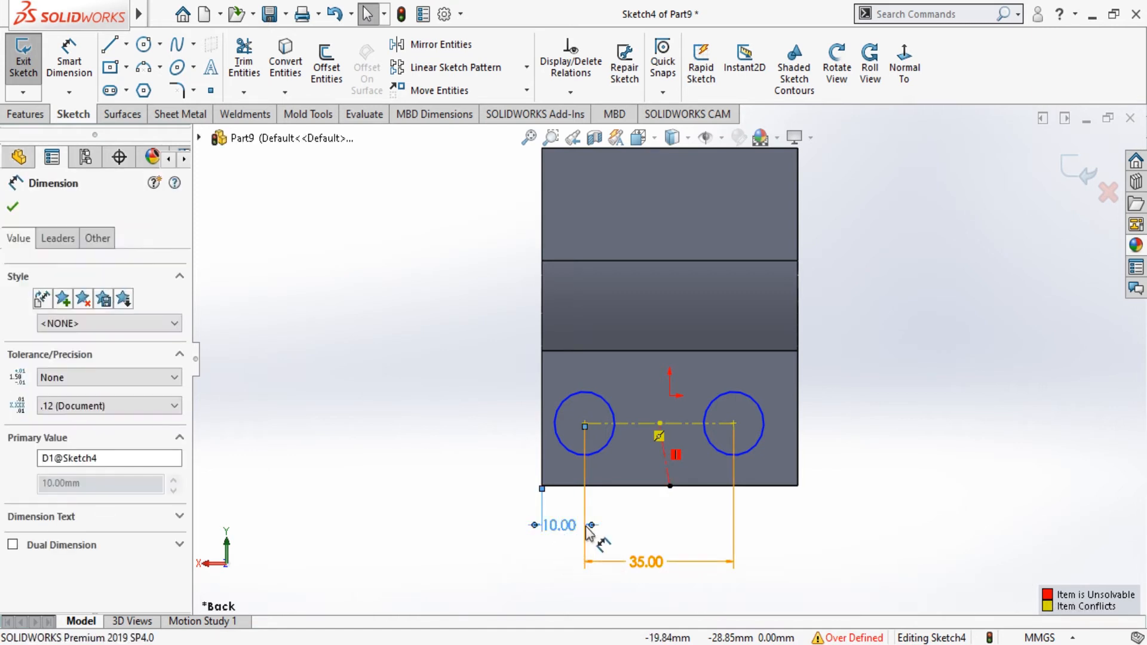
key("Delete")
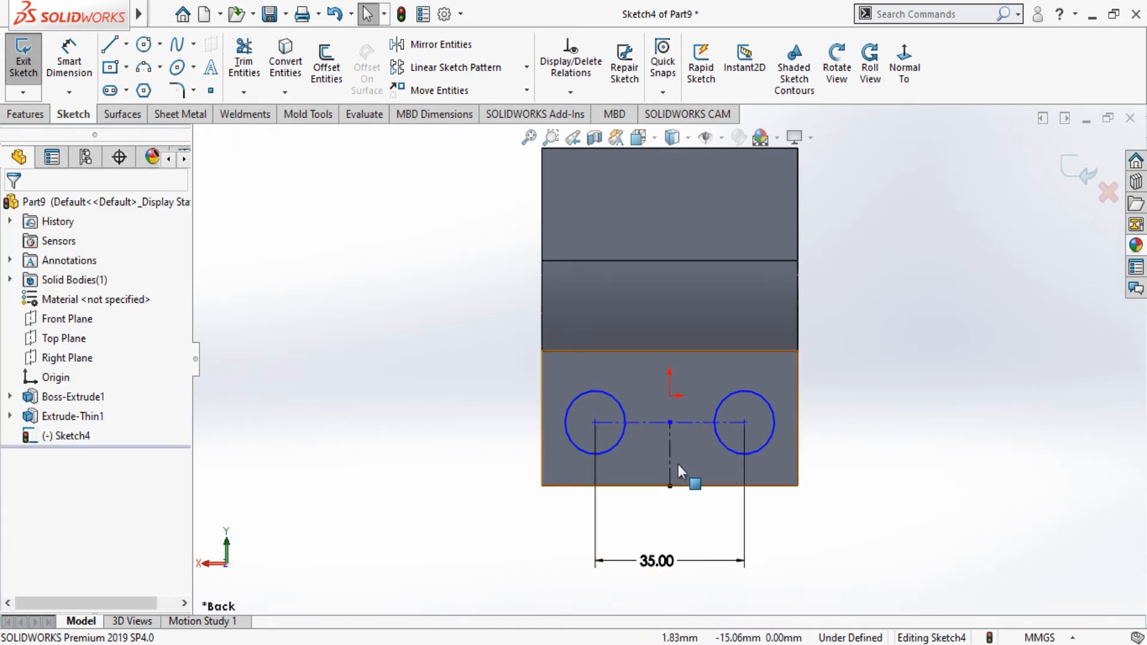
Dimension the height of the horizontal centerline above the plate's lower edge as 10 mm
left_click(68, 56)
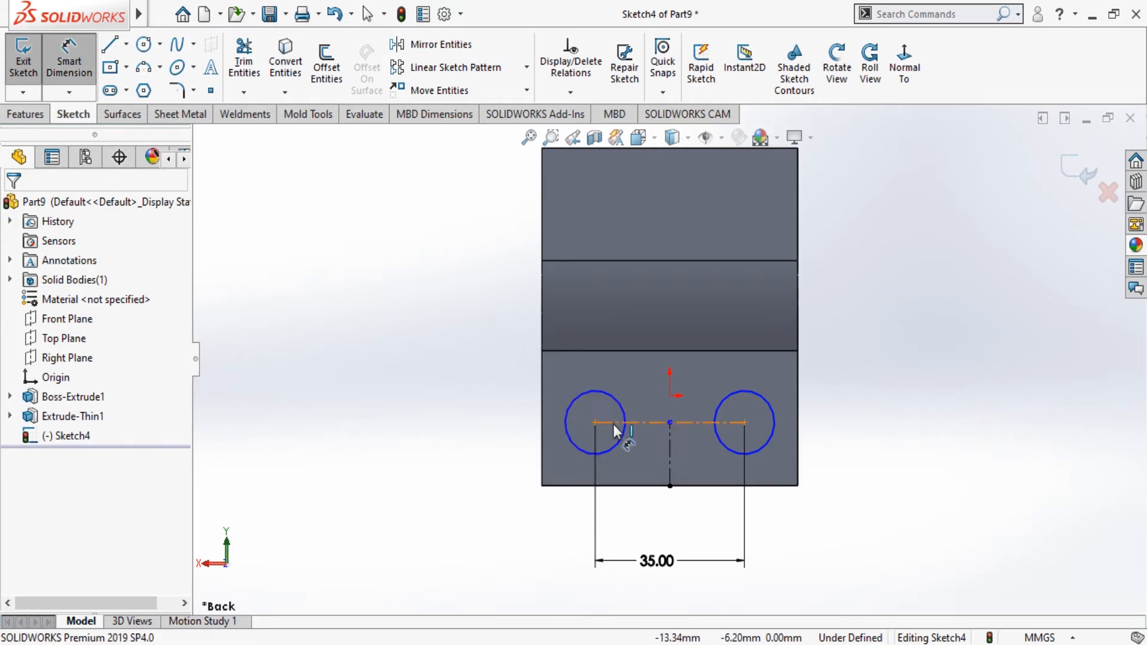
left_click(613, 425)
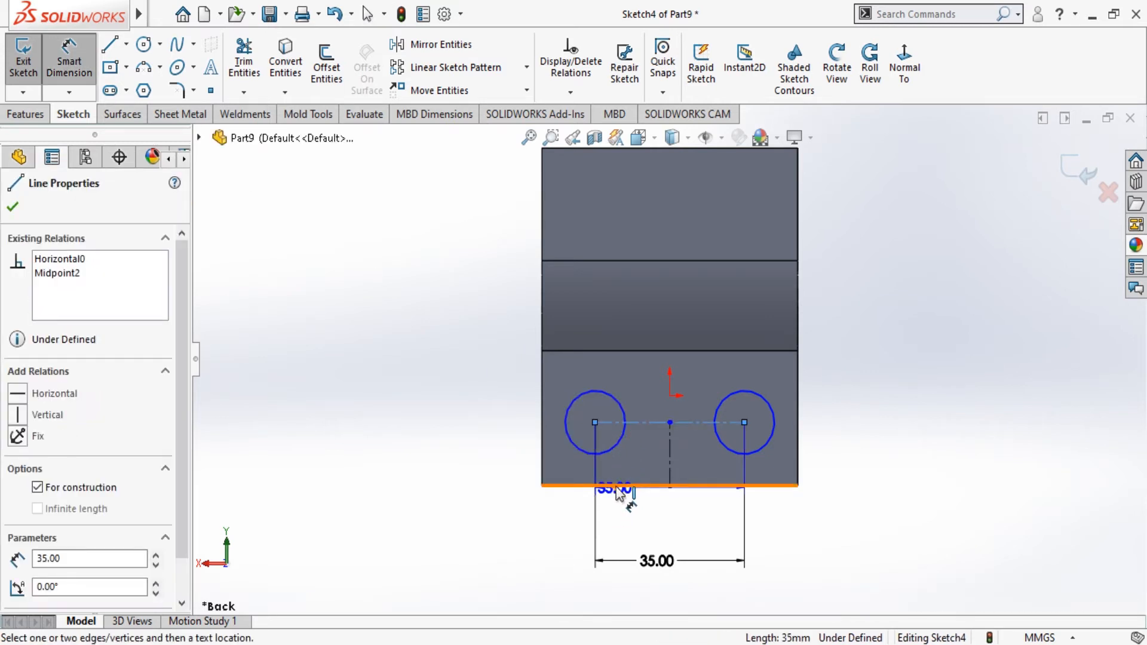
left_click(613, 485)
left_click(489, 460)
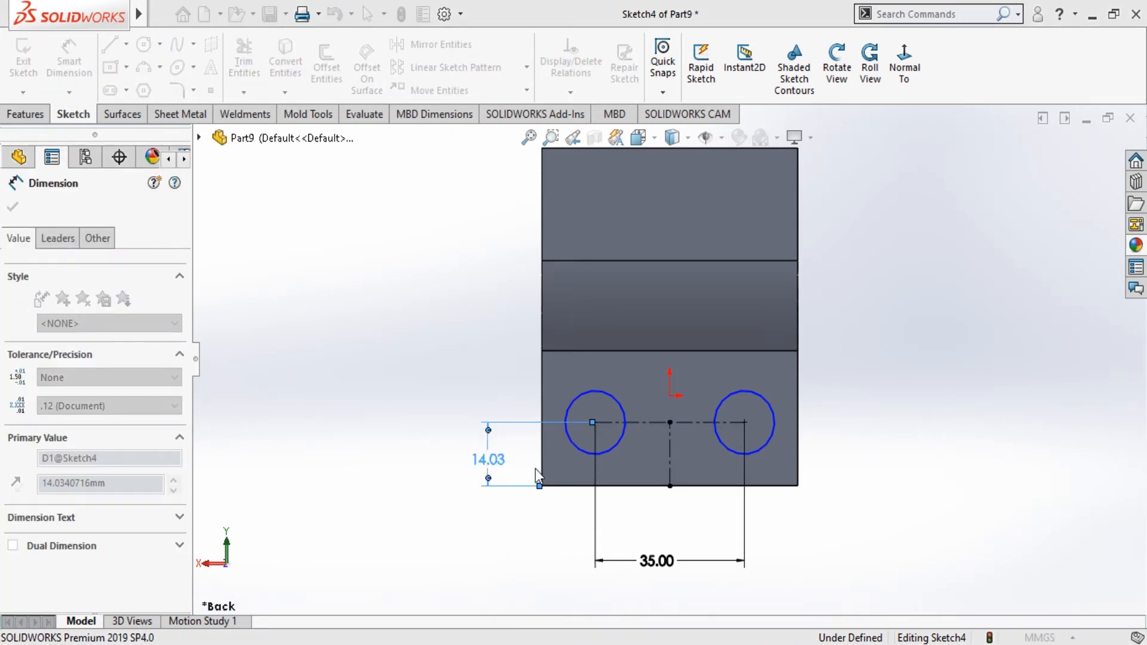
type("10")
key("Return")
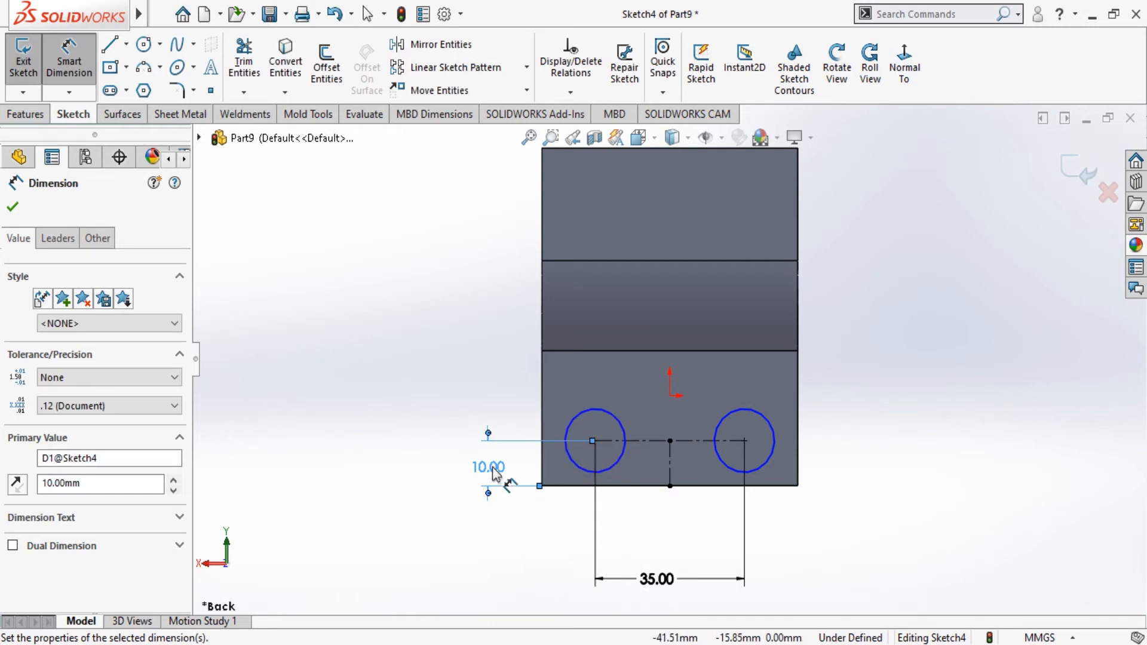
Set the distance between the horizontal centerline and the plate's lower edge to 12 mm
left_click_drag(88, 487, 3, 482)
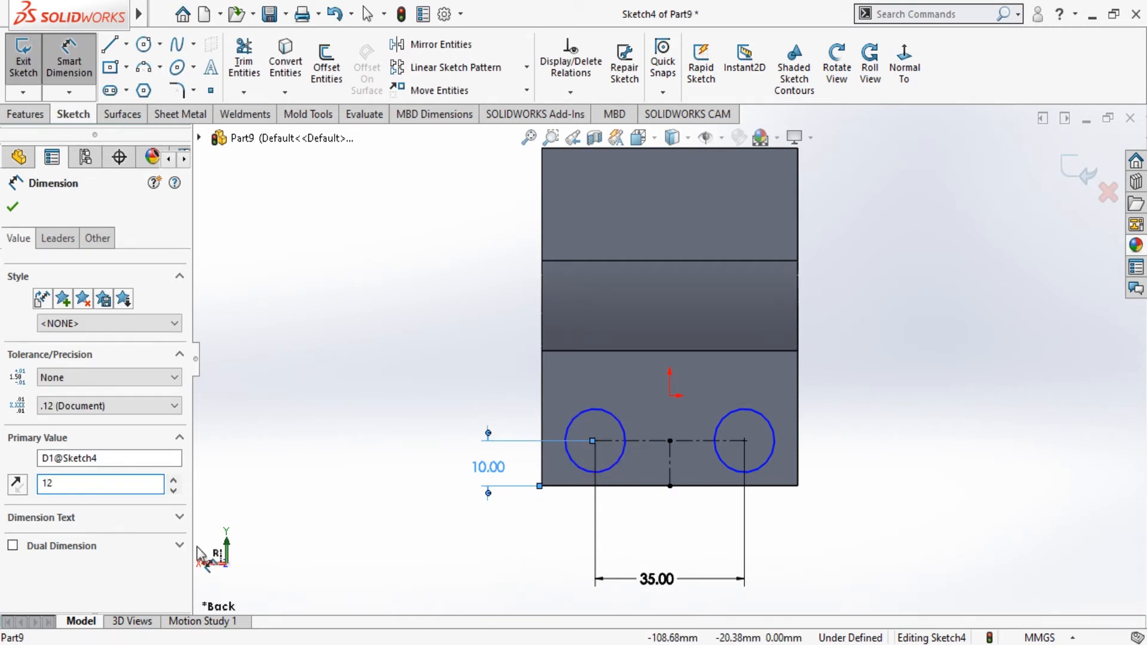
type("12")
key("Return")
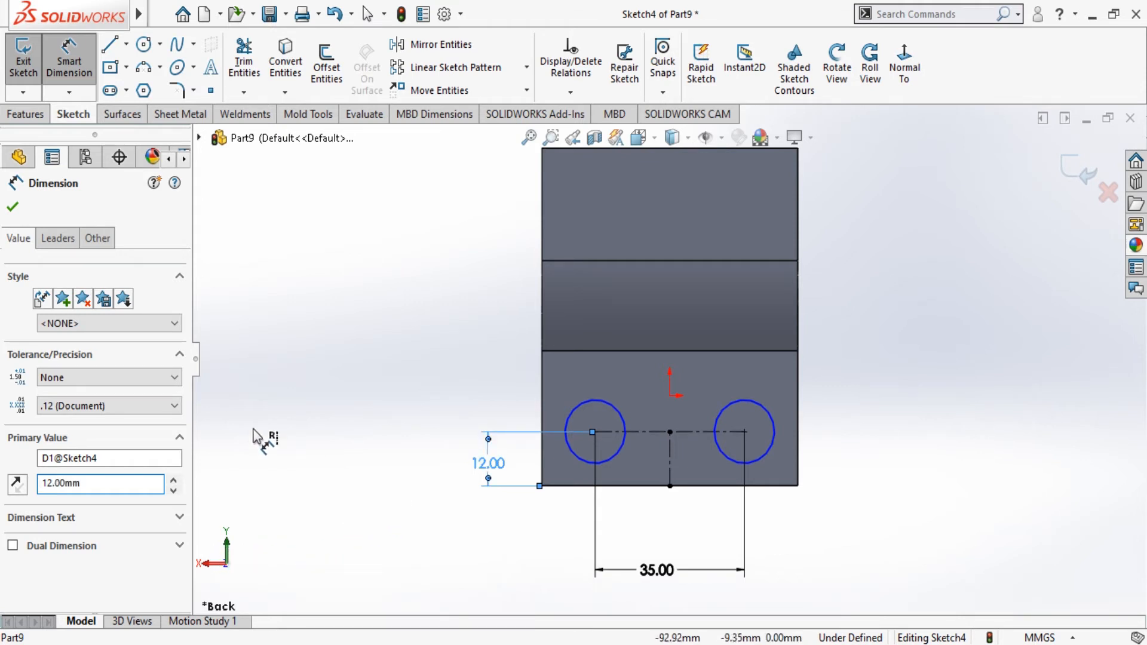
left_click(11, 209)
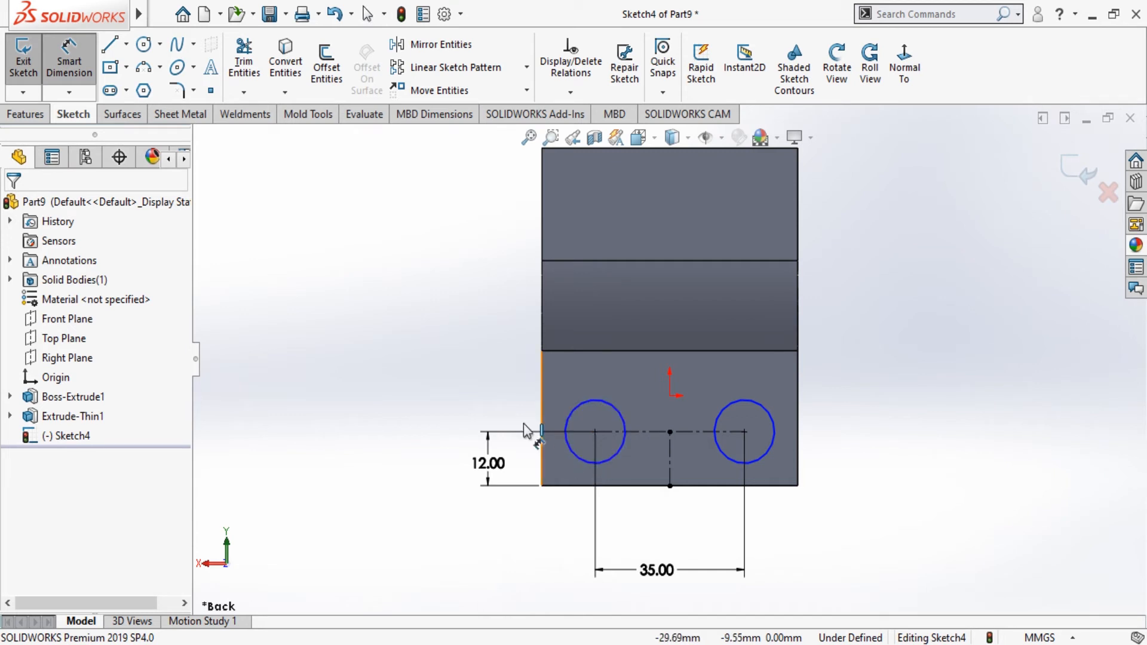
key("Escape")
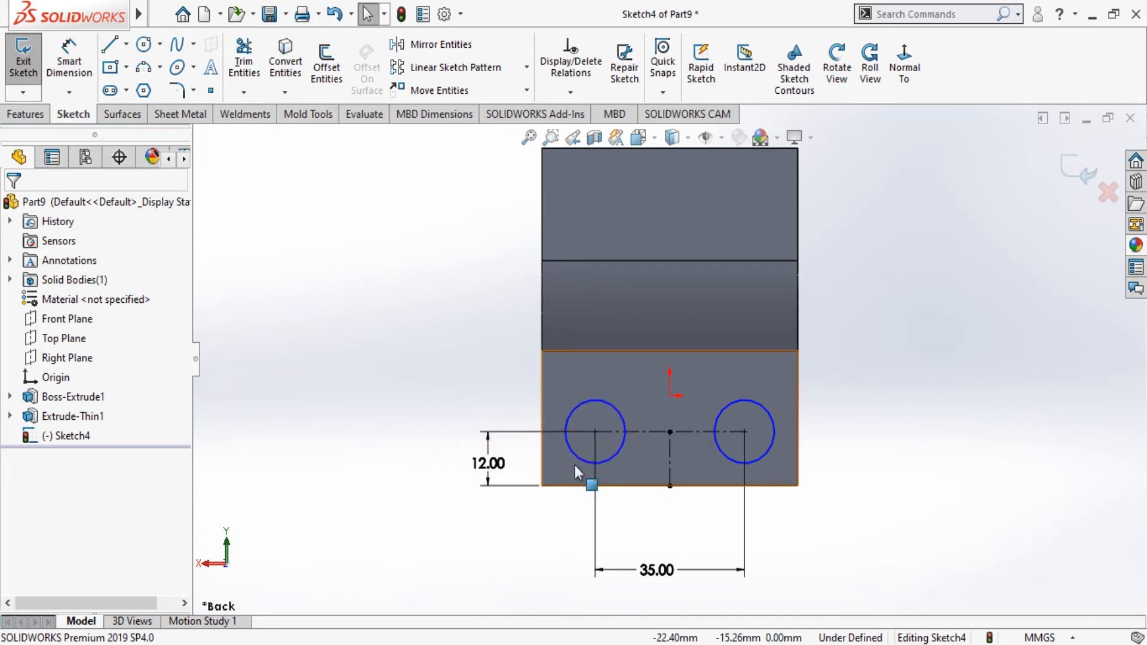
Dimension the diameter of one of the two equal hole circles as 10 mm
left_click(592, 461)
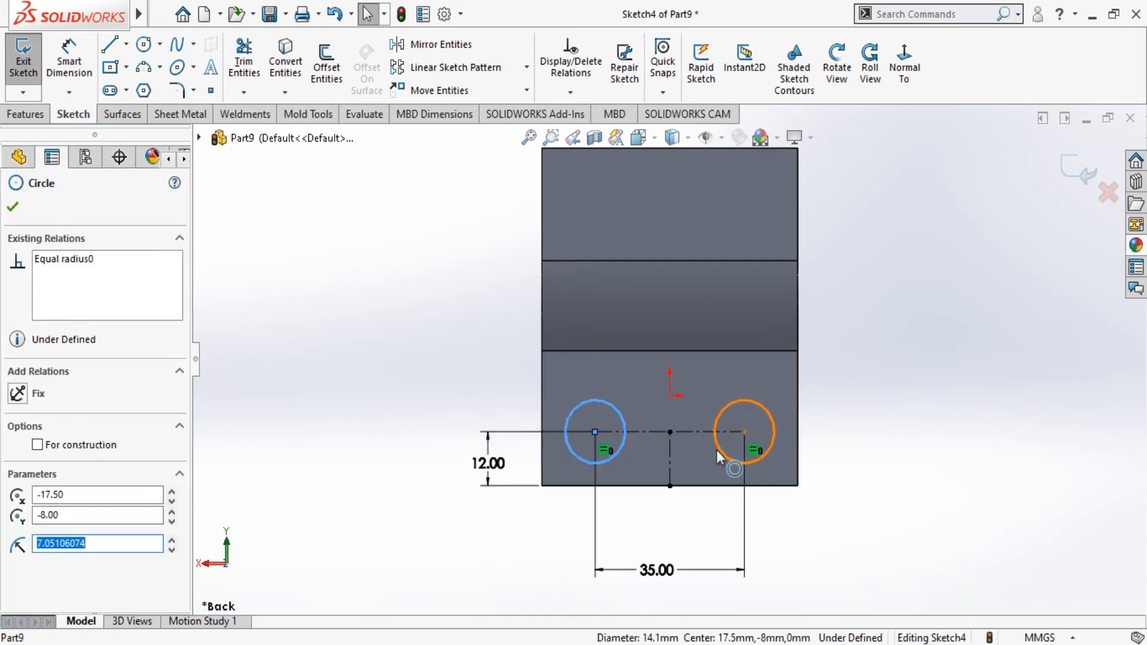
left_click(223, 381)
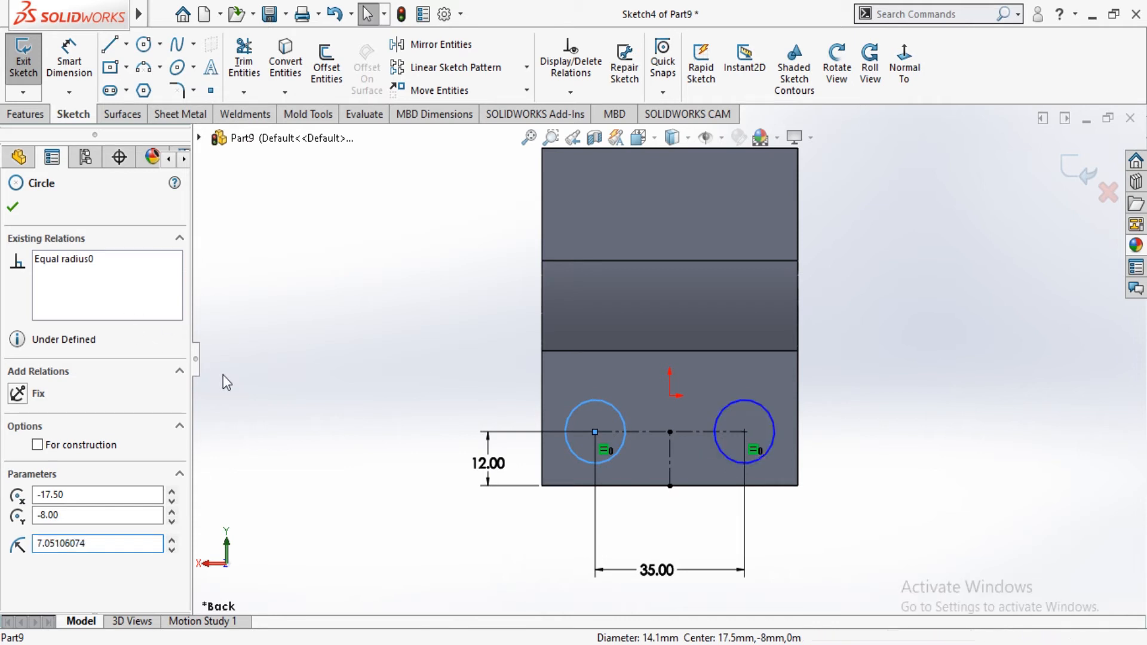
left_click(58, 52)
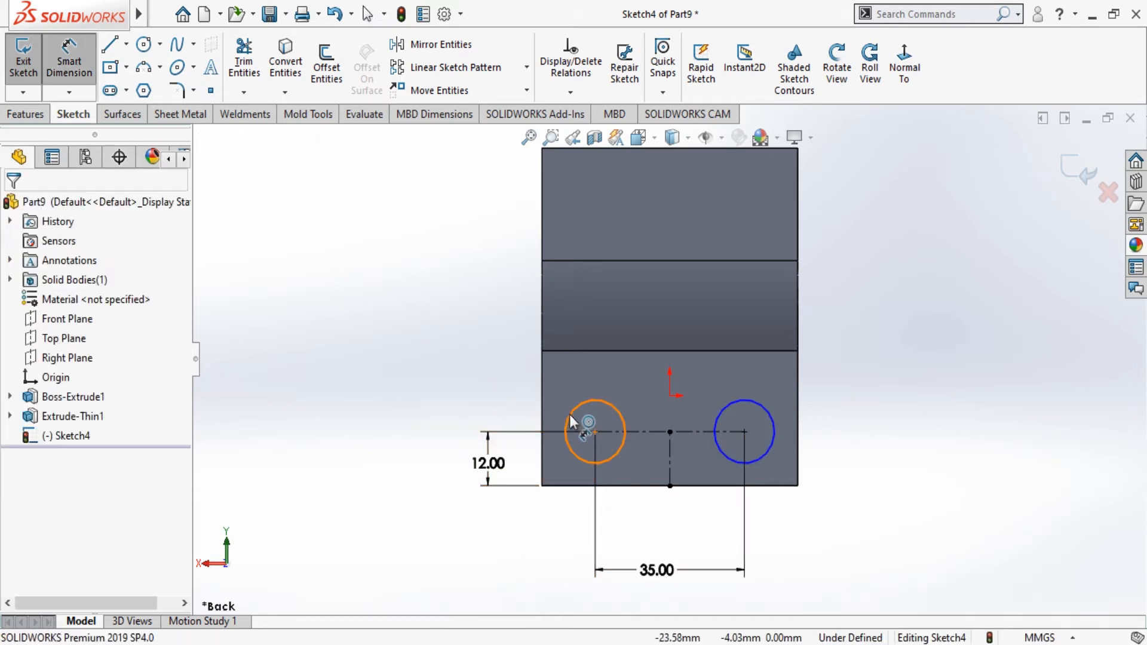
left_click(569, 414)
left_click(473, 385)
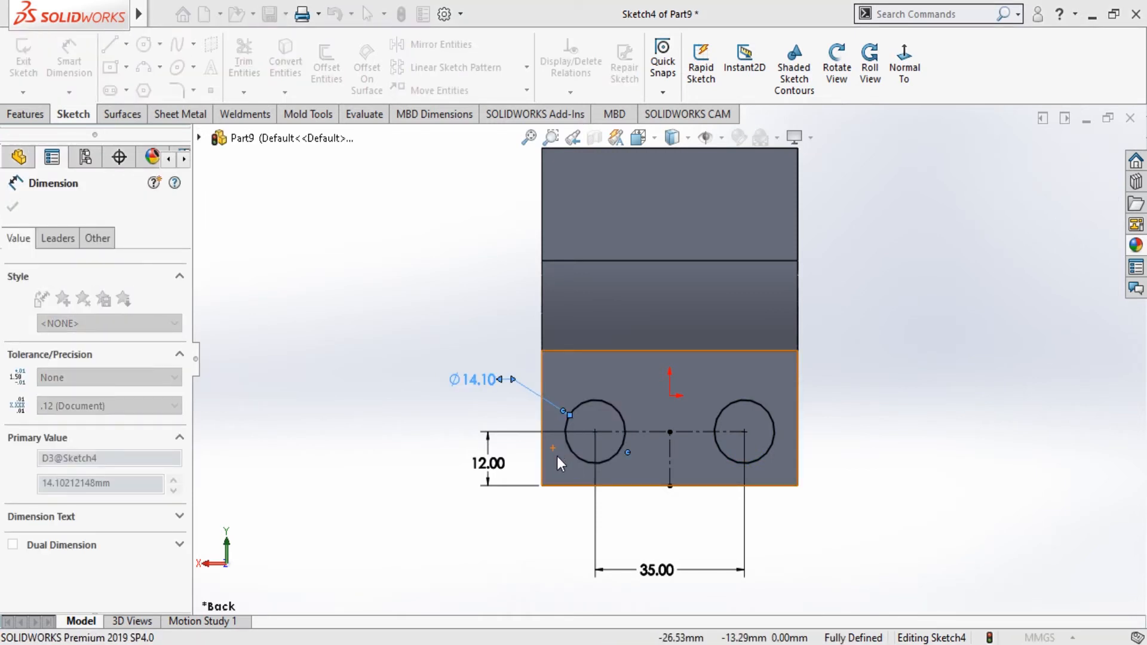
type("10")
key("Return")
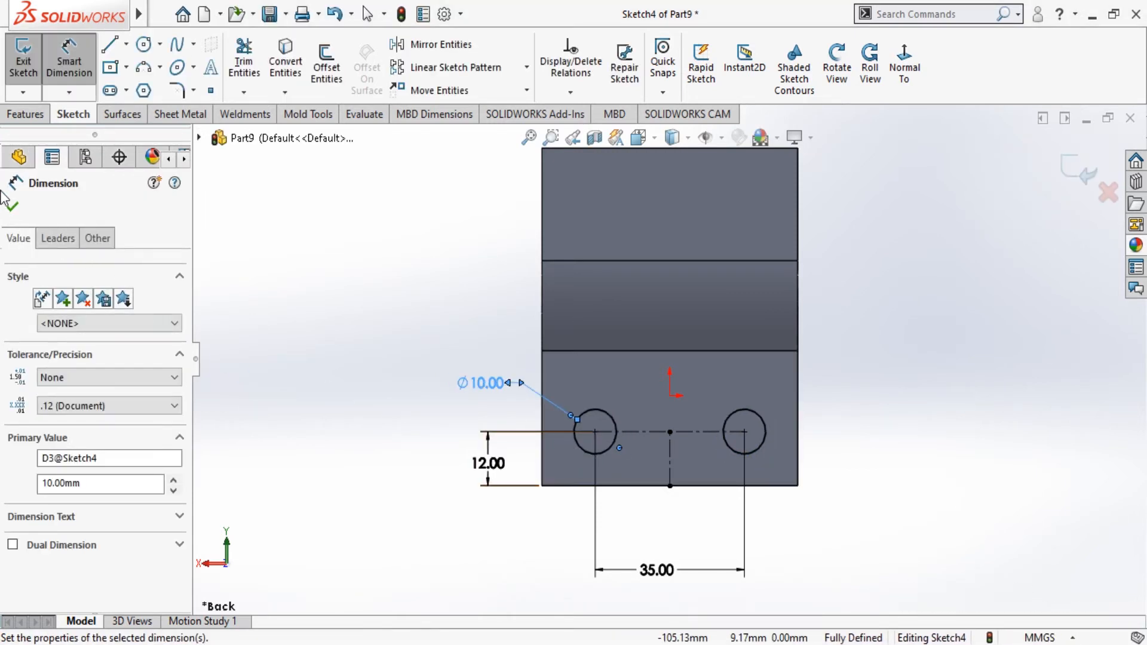
left_click(13, 209)
Cut the two 10 mm circles through the plate with an Extruded Cut
left_click(44, 114)
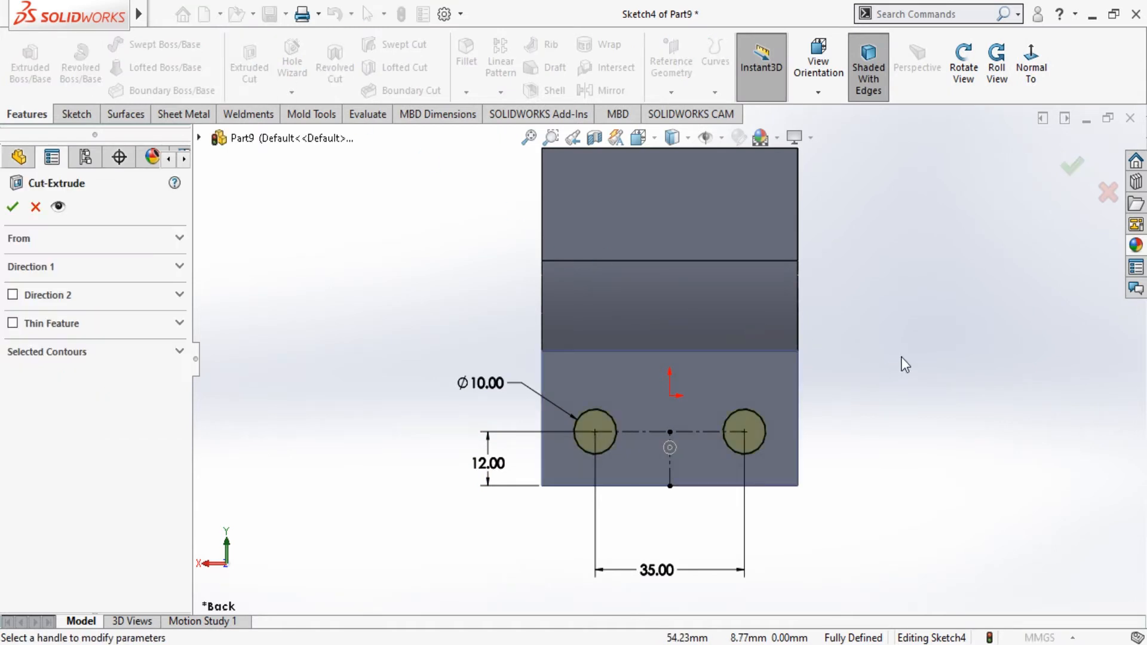
left_click(963, 65)
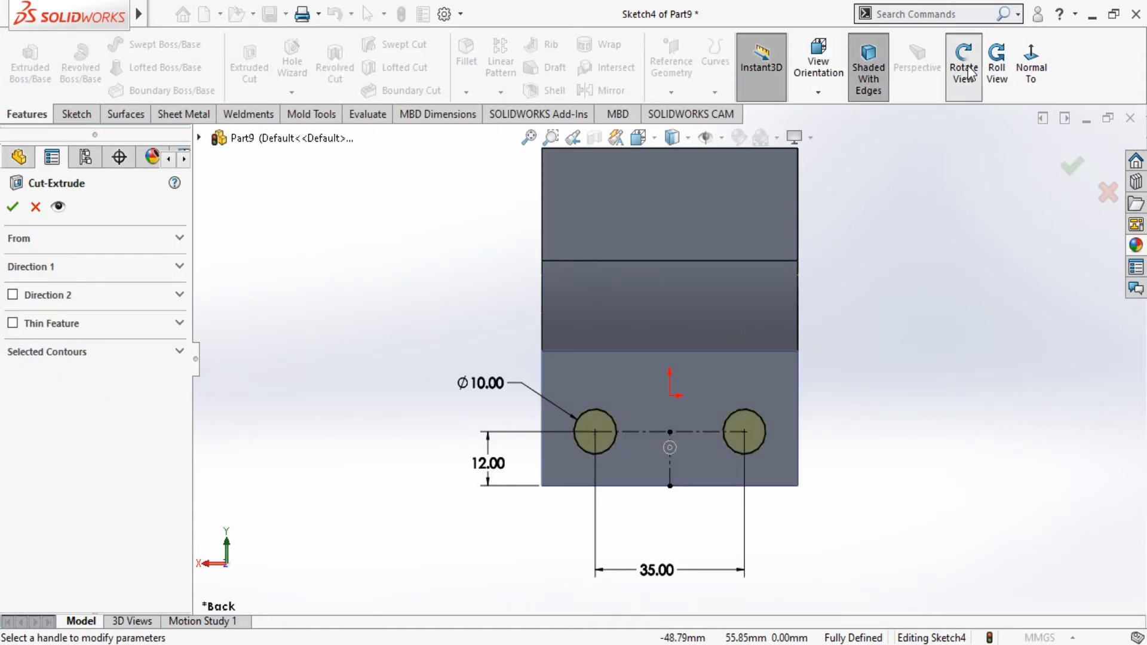
left_click_drag(982, 153, 899, 251)
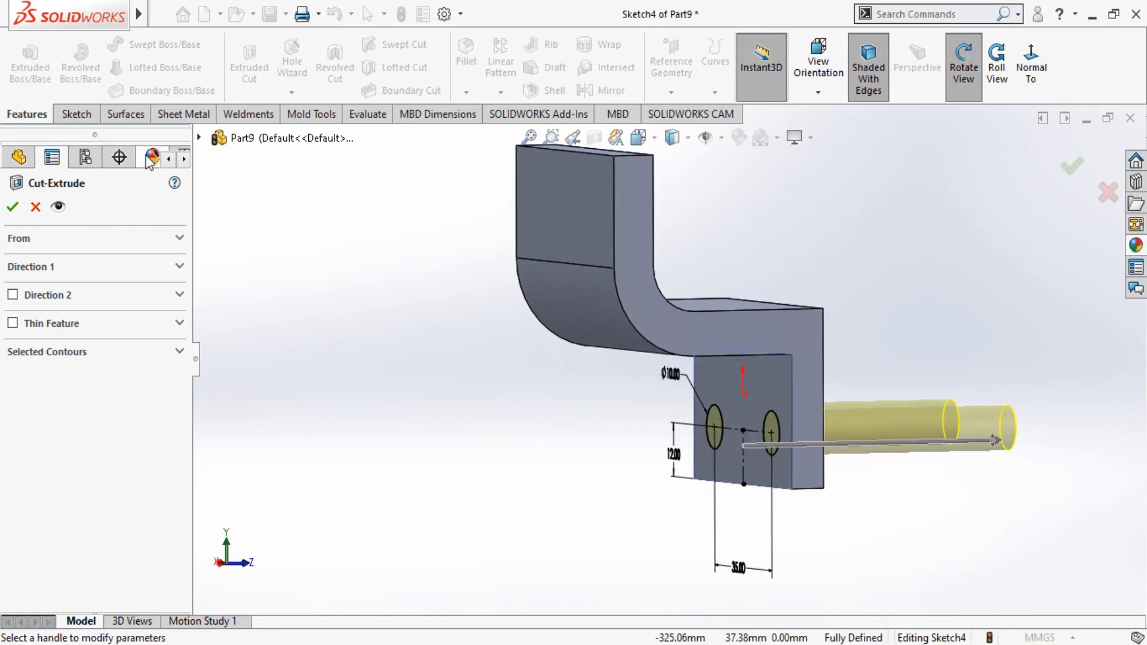
left_click(15, 209)
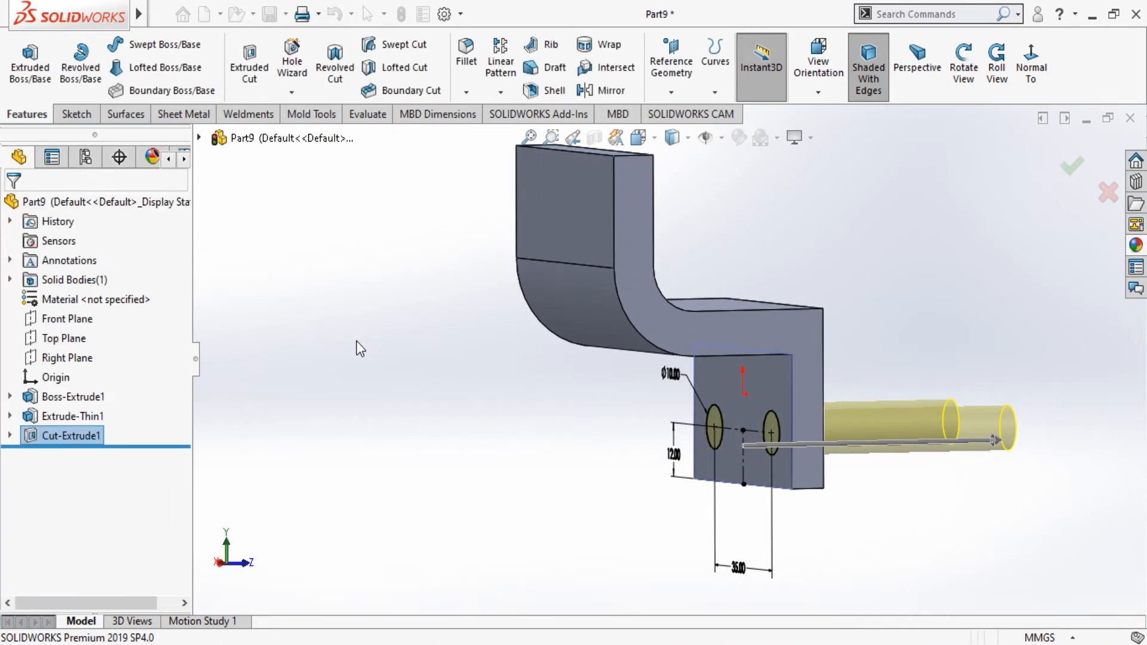
Start a sketch on the upper flat face of the bent thin extrusion and view it face-on
left_click(963, 66)
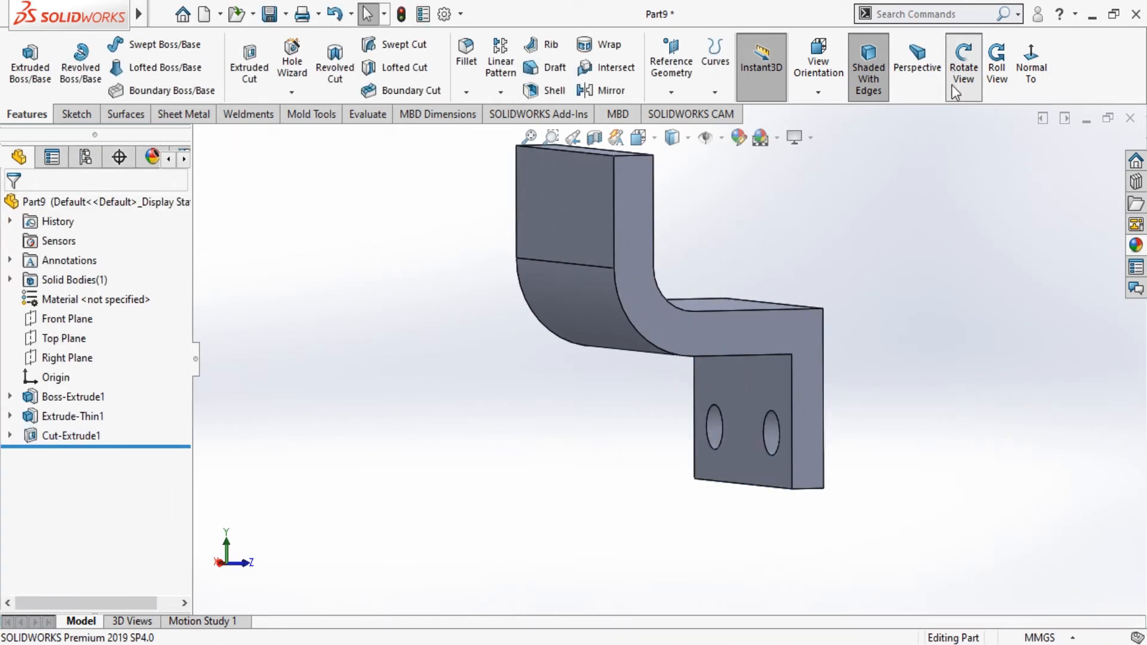
left_click_drag(884, 197, 912, 258)
left_click(963, 65)
left_click(698, 238)
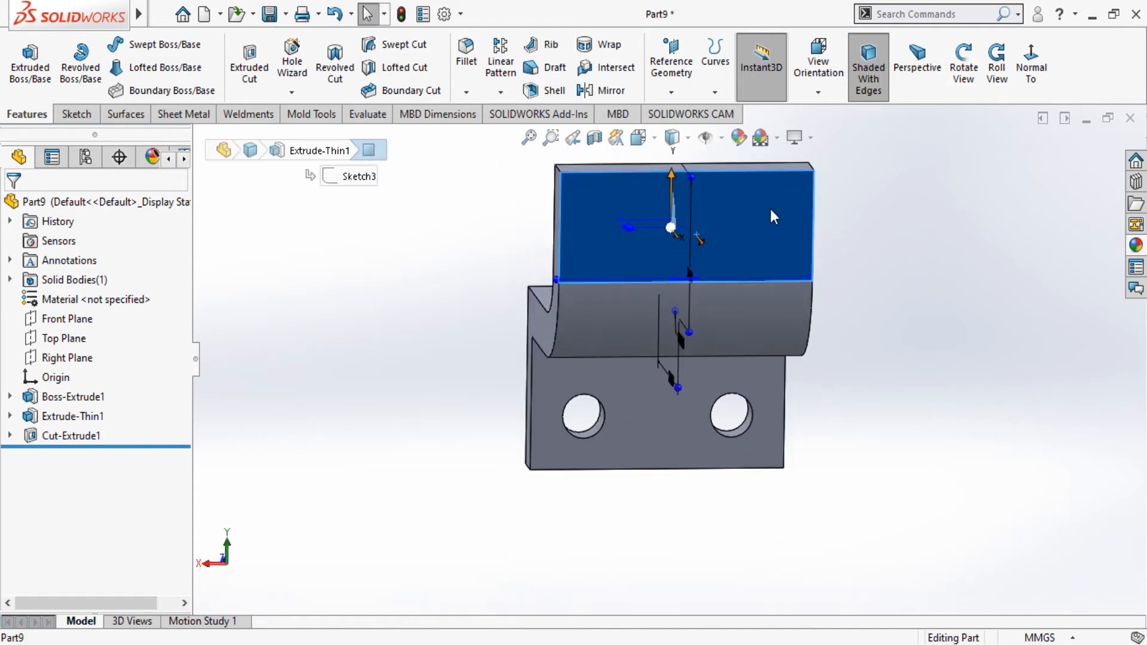
left_click(776, 187)
left_click(905, 65)
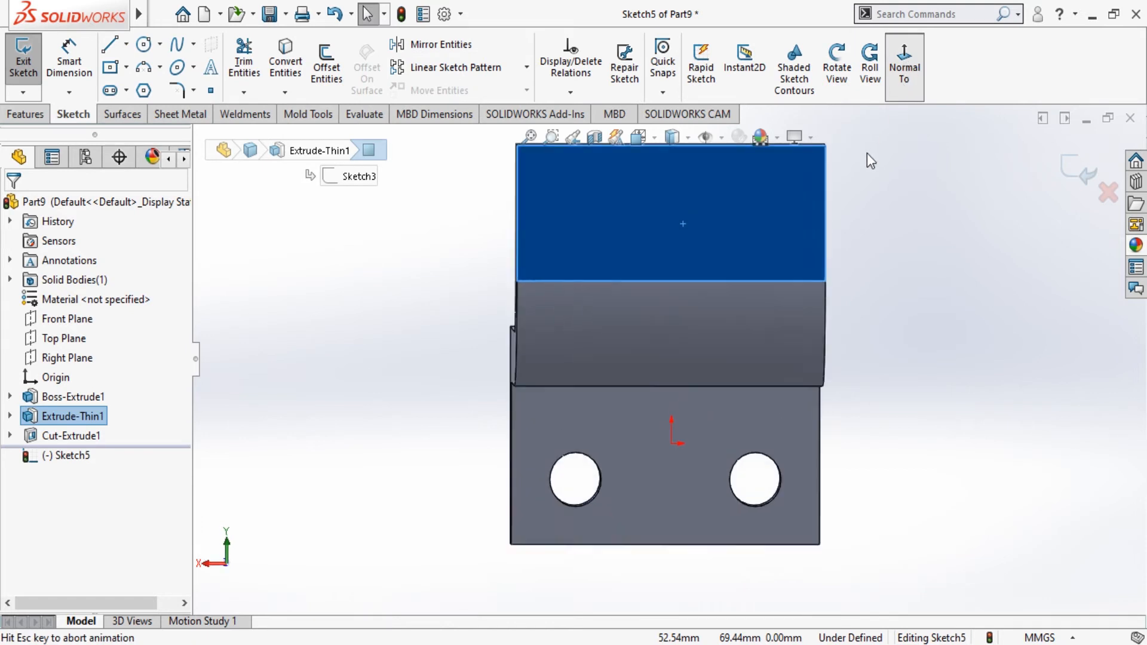
Sketch a circle about 70 mm in diameter, centred vertically above the origin and about 39 mm above the bracket's upper edge
scroll(669, 192, "down", 1)
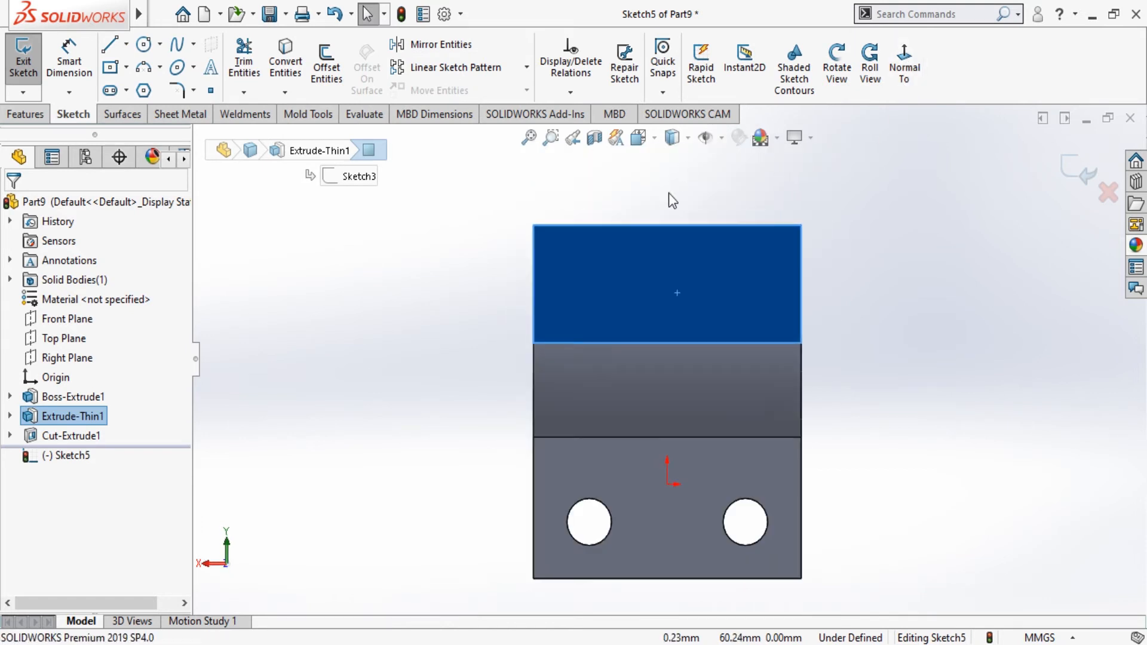
scroll(669, 193, "up", 3)
scroll(693, 356, "down", 2)
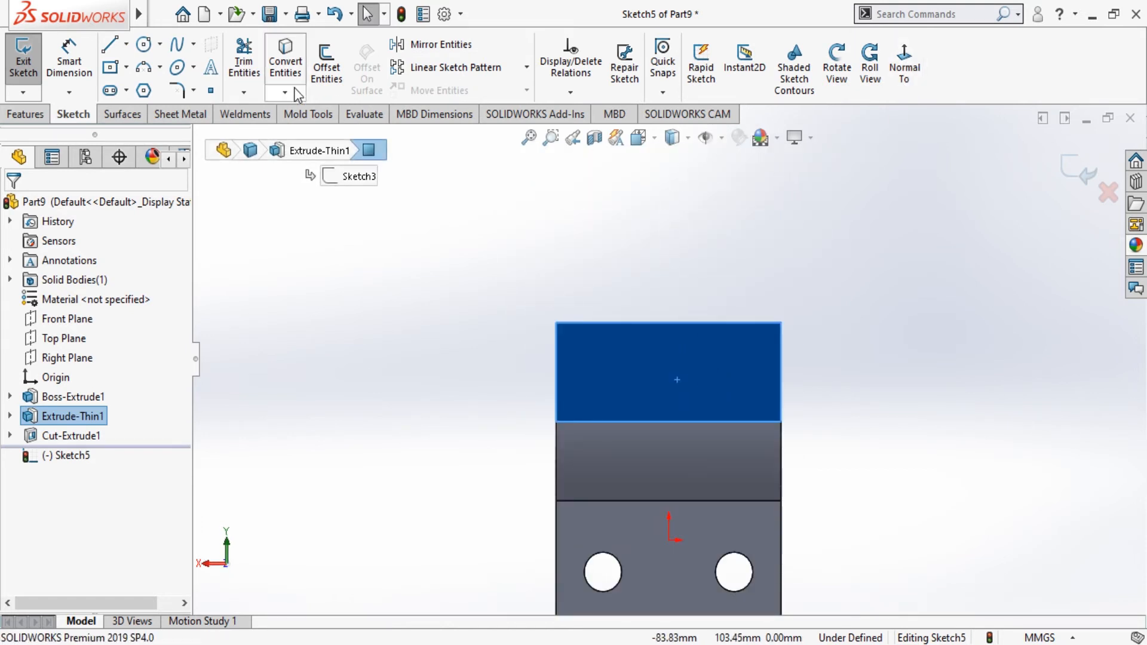
left_click(144, 47)
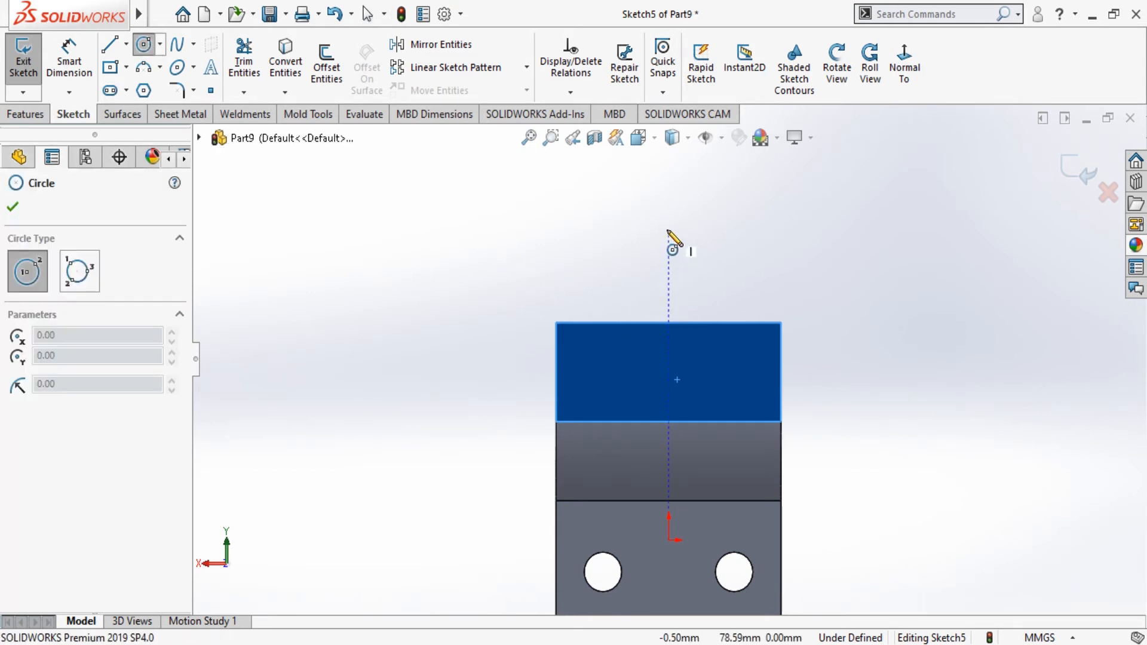
left_click(668, 169)
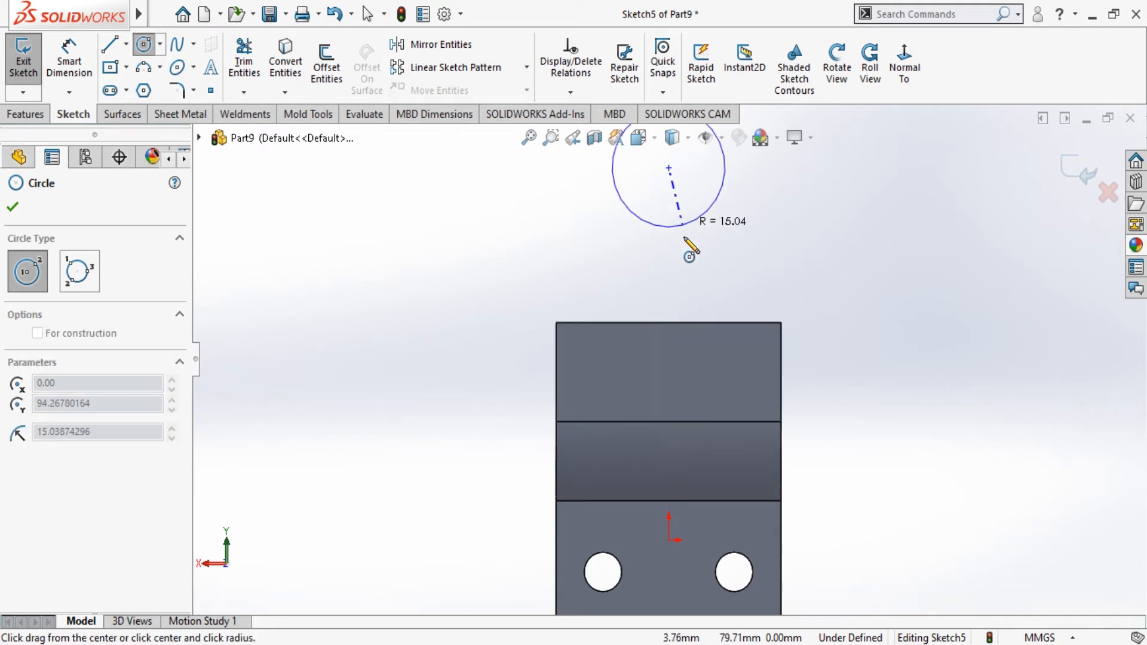
left_click(671, 307)
scroll(684, 348, "up", 3)
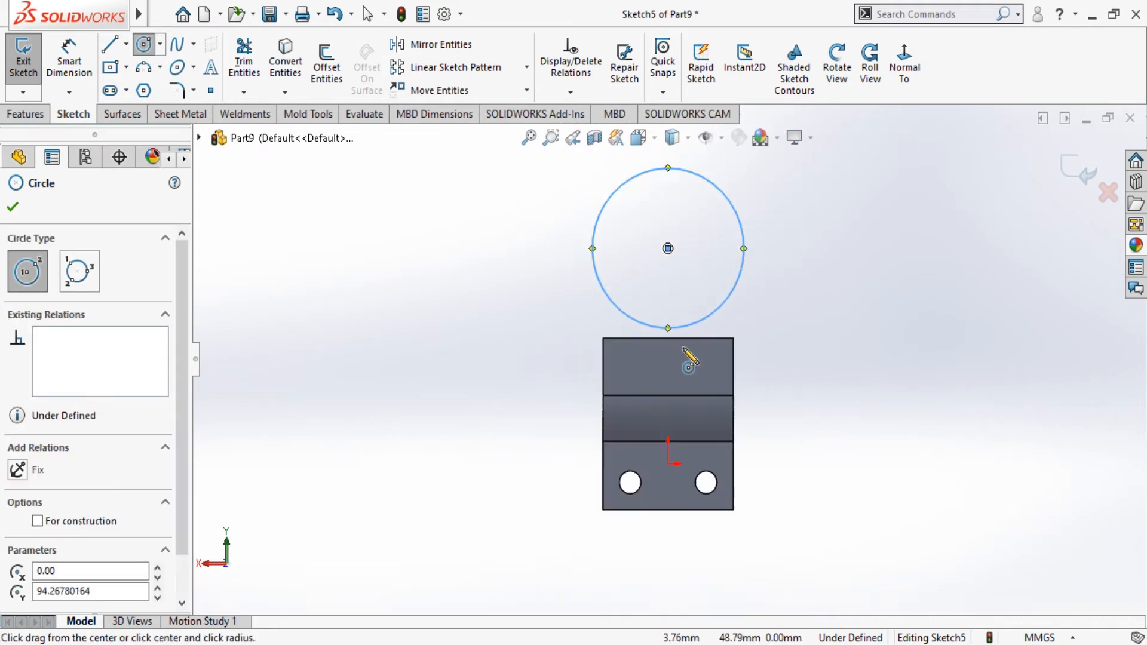
left_click(13, 209)
Dimension the diameter of the circle above the bracket as 50 mm
left_click(68, 63)
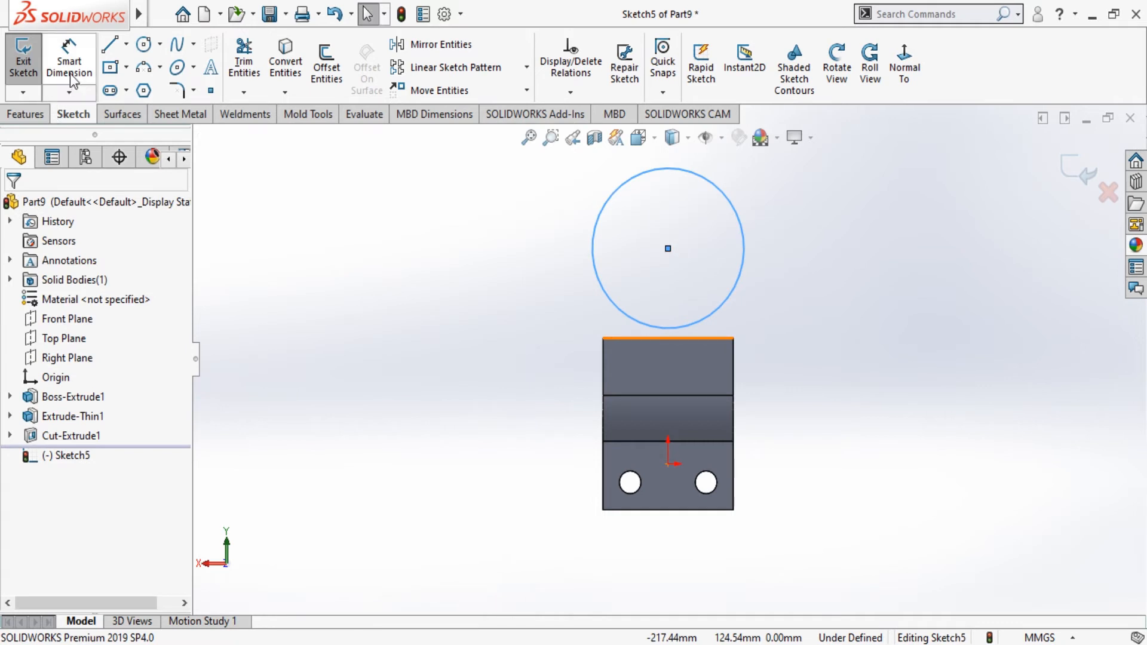
left_click(746, 250)
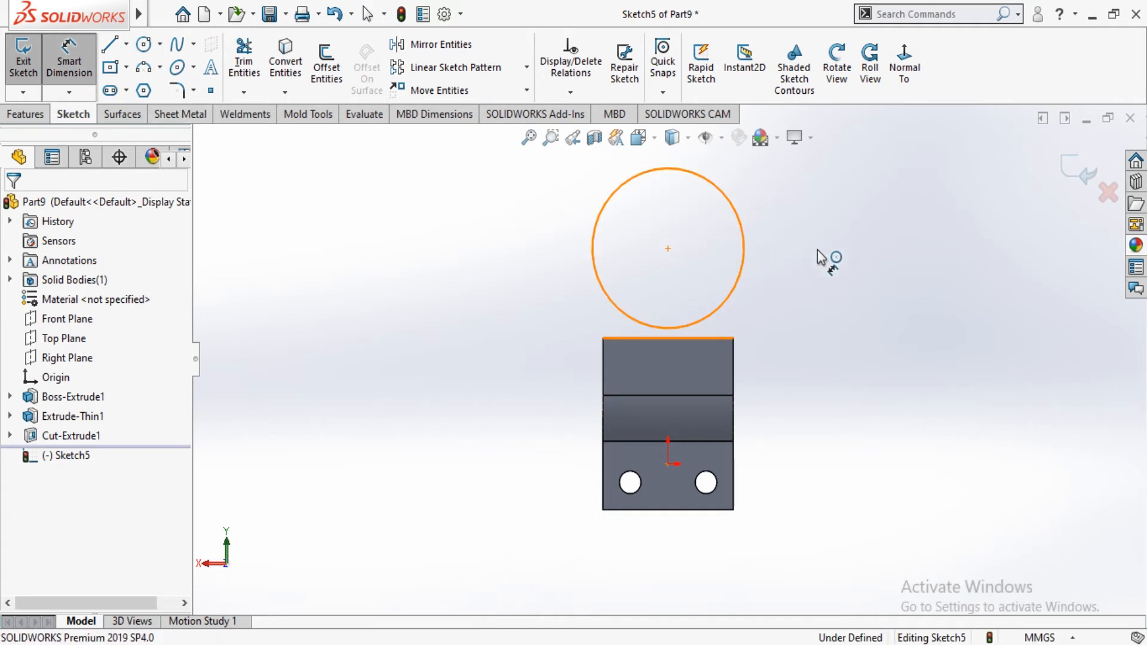
left_click(831, 252)
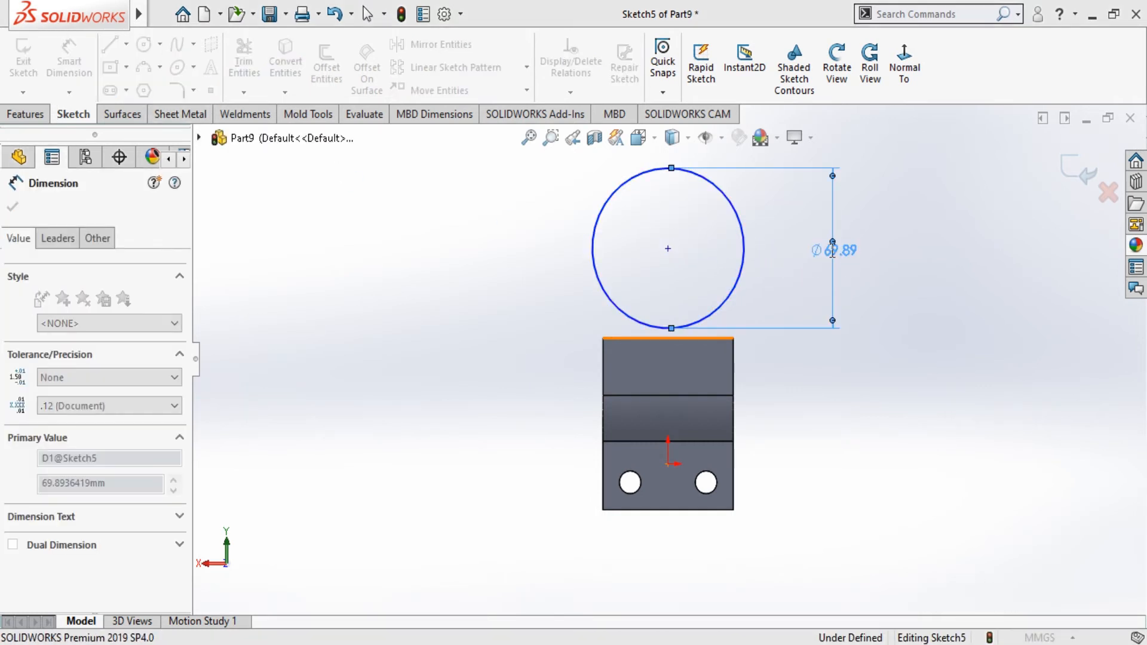
type("50")
key("Return")
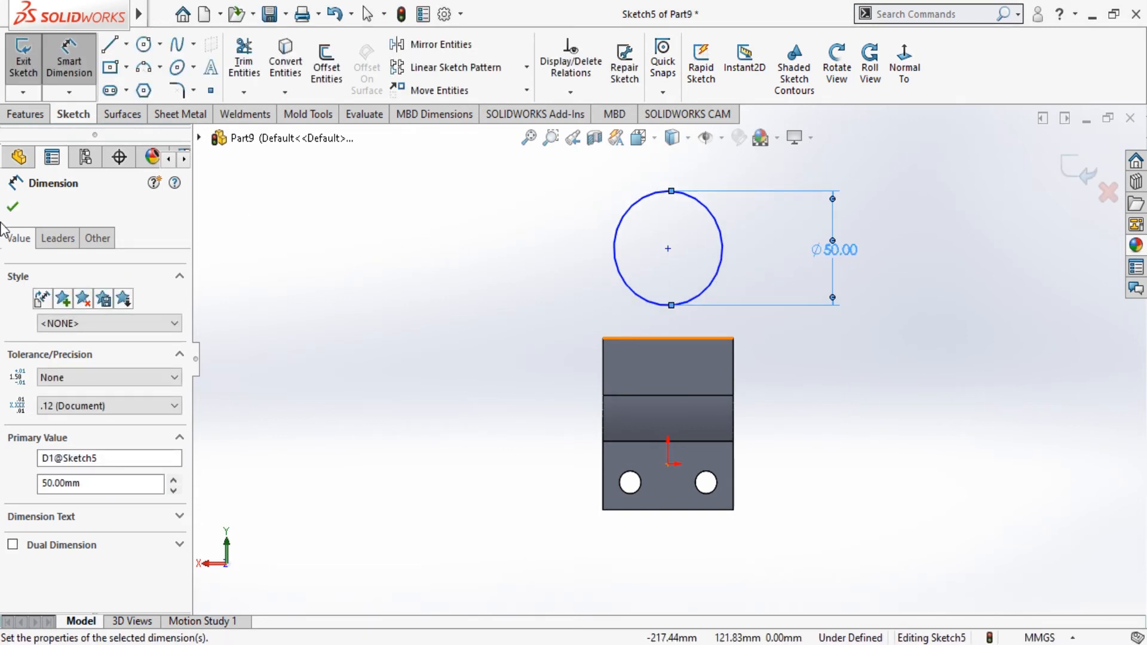
left_click(13, 208)
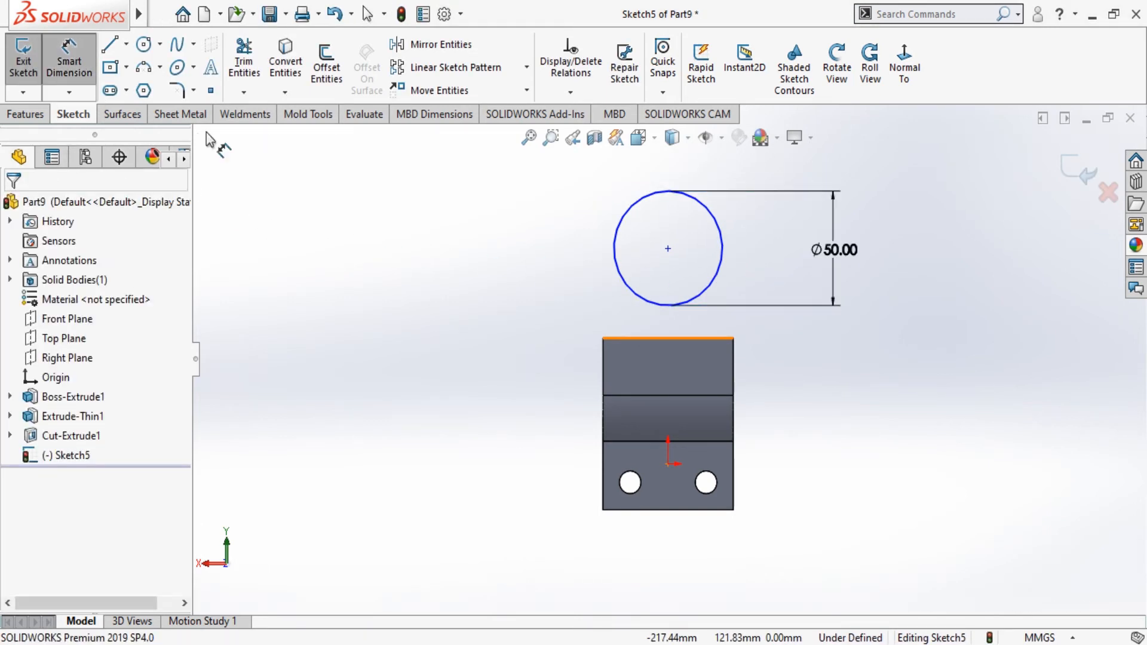
Dimension the distance between the bracket's upper edge and the circle's centre as 225 mm
left_click(674, 338)
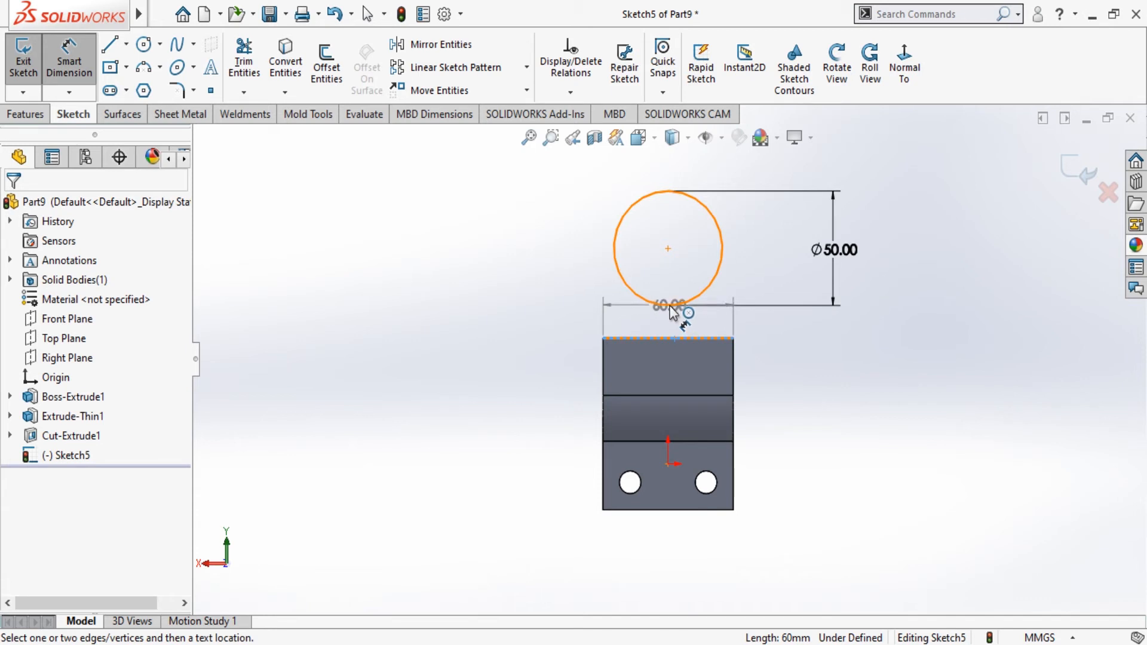
left_click(670, 307)
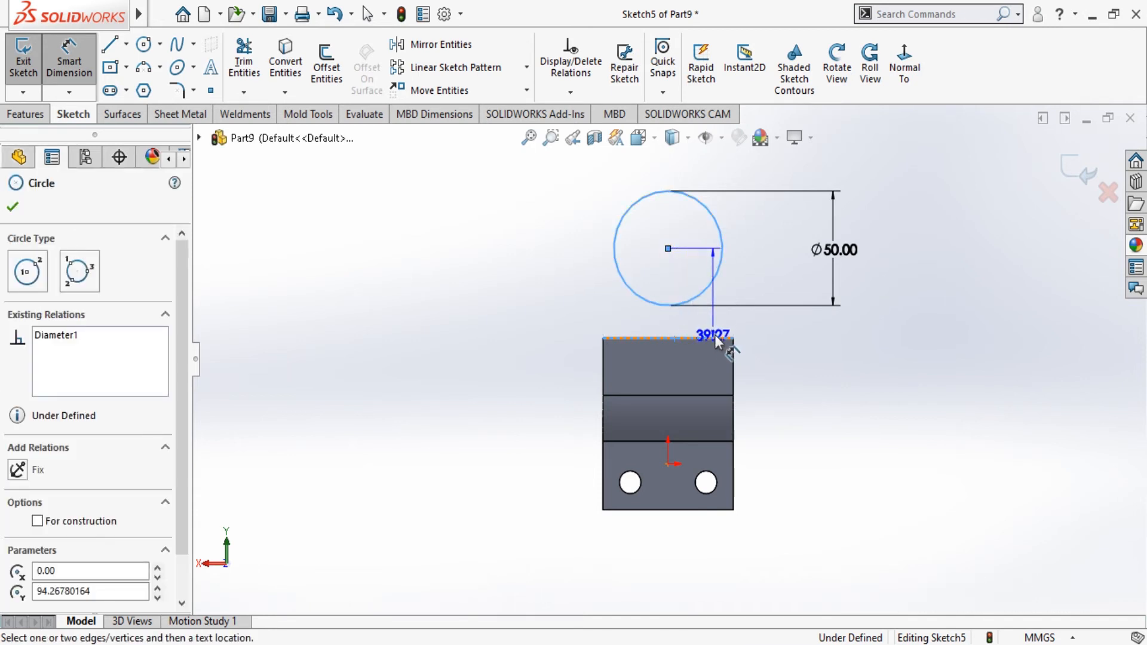
left_click(783, 298)
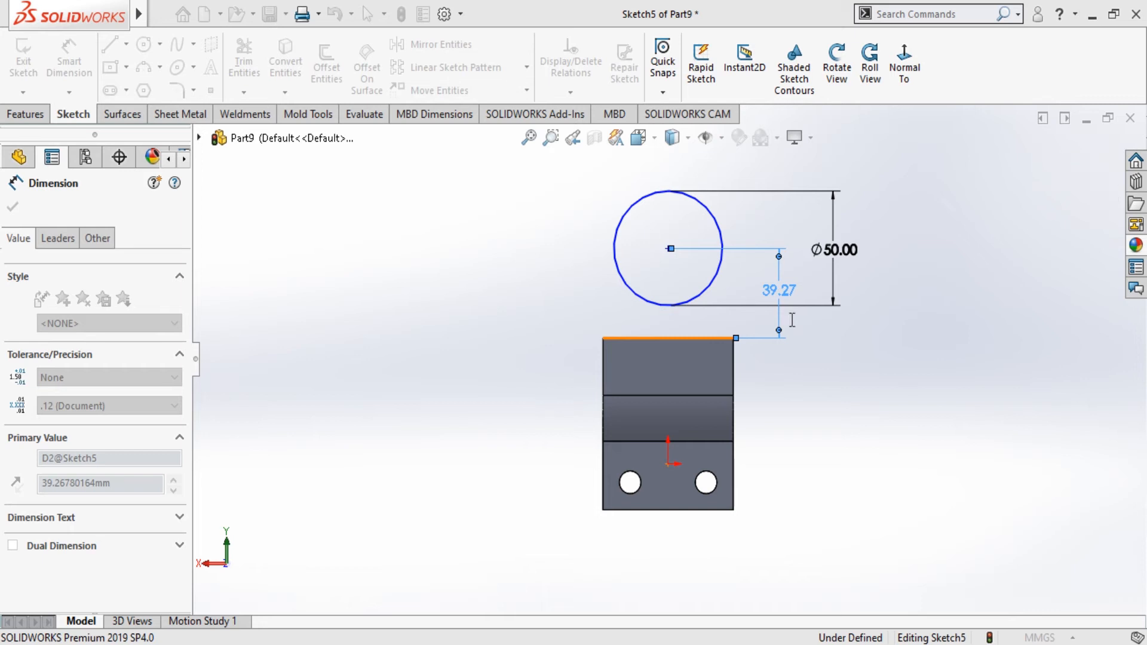
key("Return")
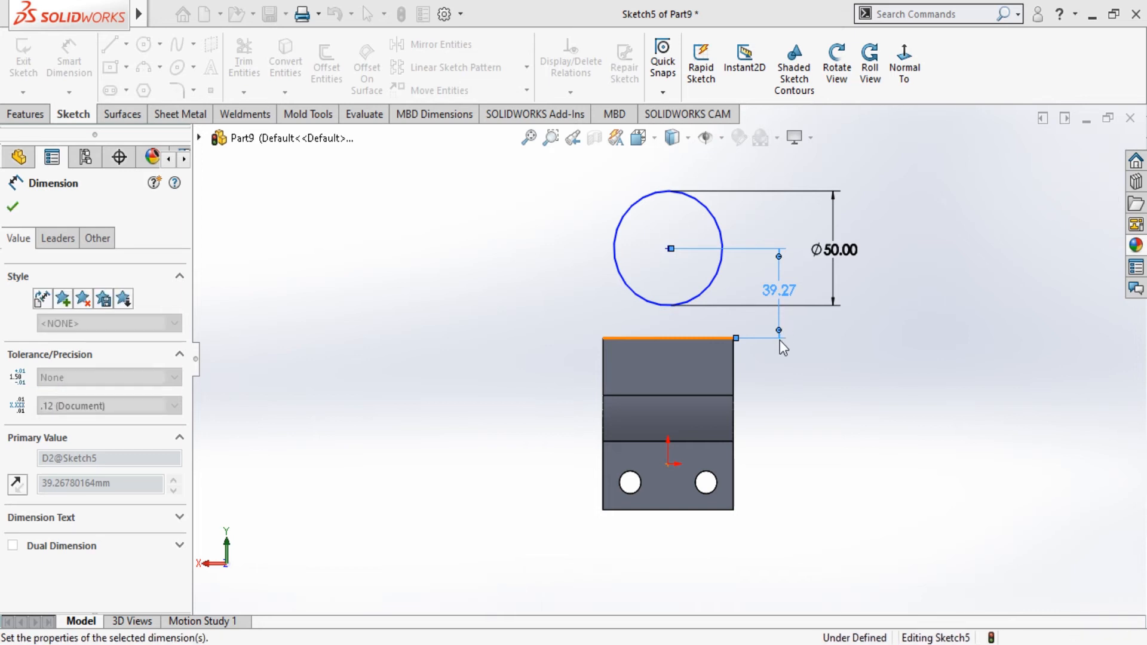
scroll(772, 364, "up", 5)
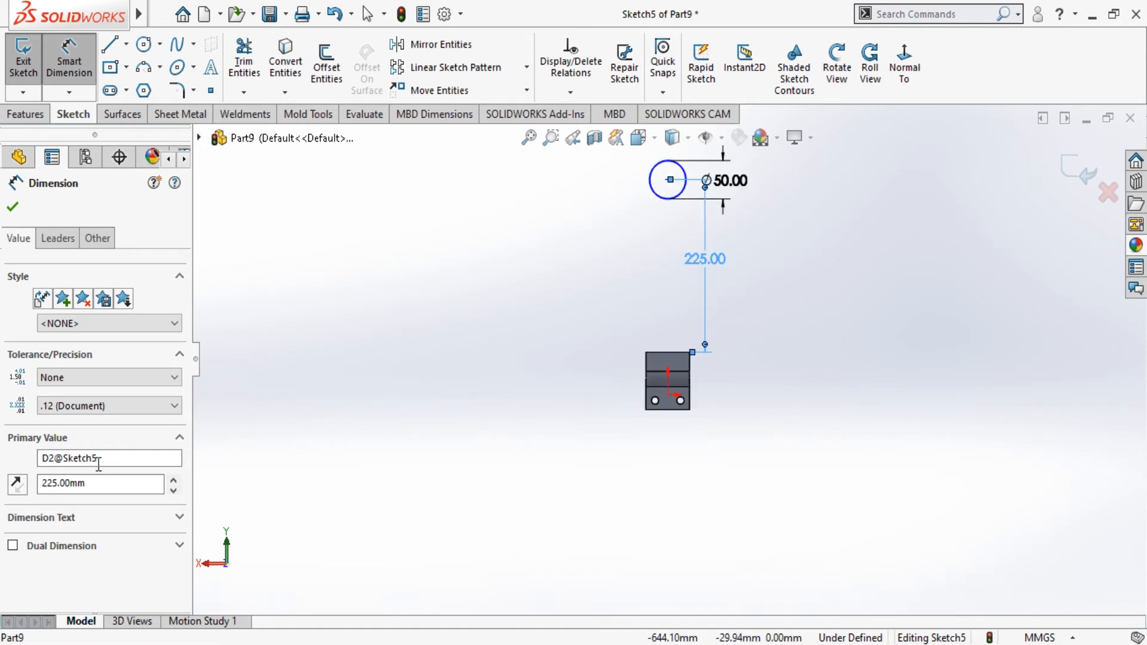
Set the distance between the circle's centre and the bracket's upper edge to 25 mm
double_click(158, 482)
type("25")
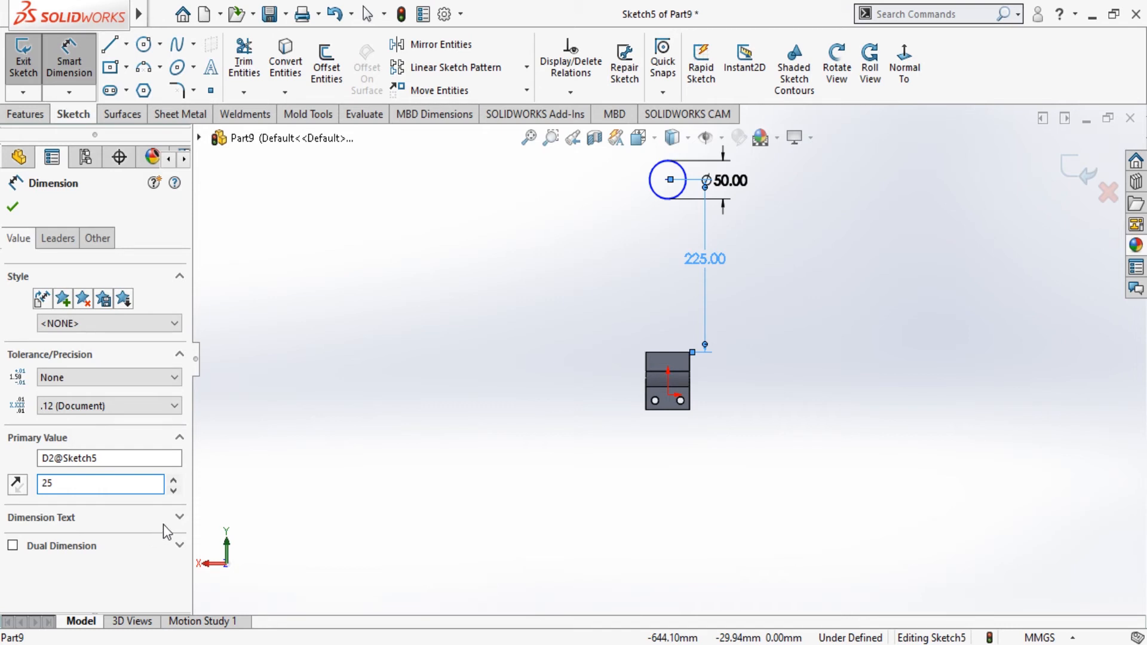
key("Return")
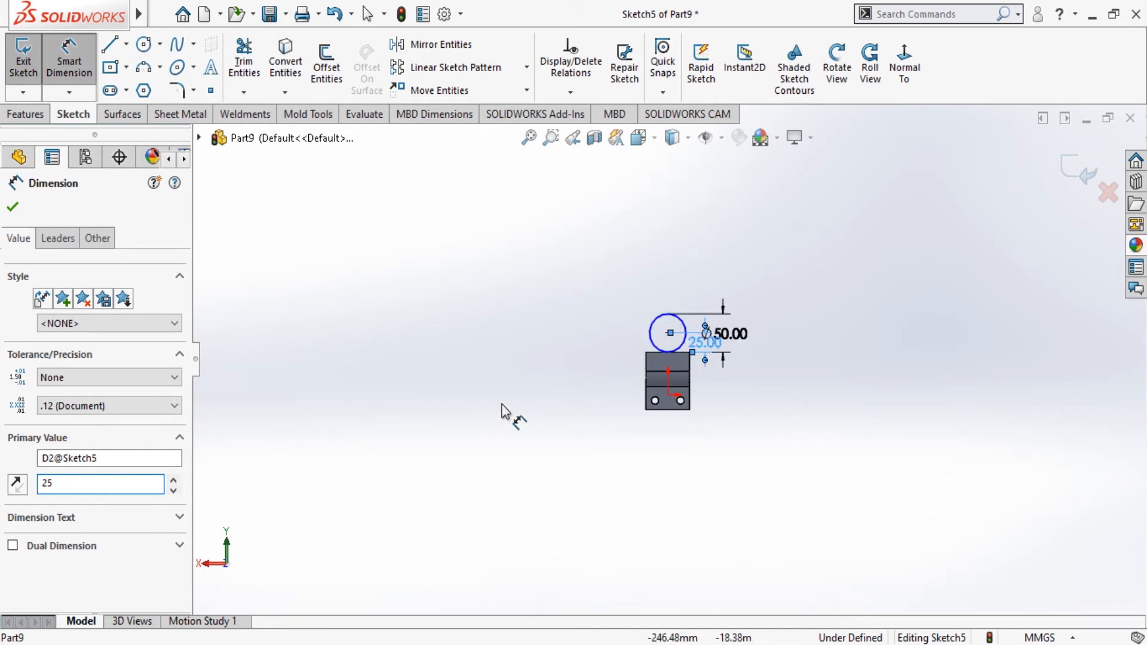
Try distances of 0 mm and 10 mm between the circle's centre and the bracket's upper edge
scroll(672, 378, "down", 3)
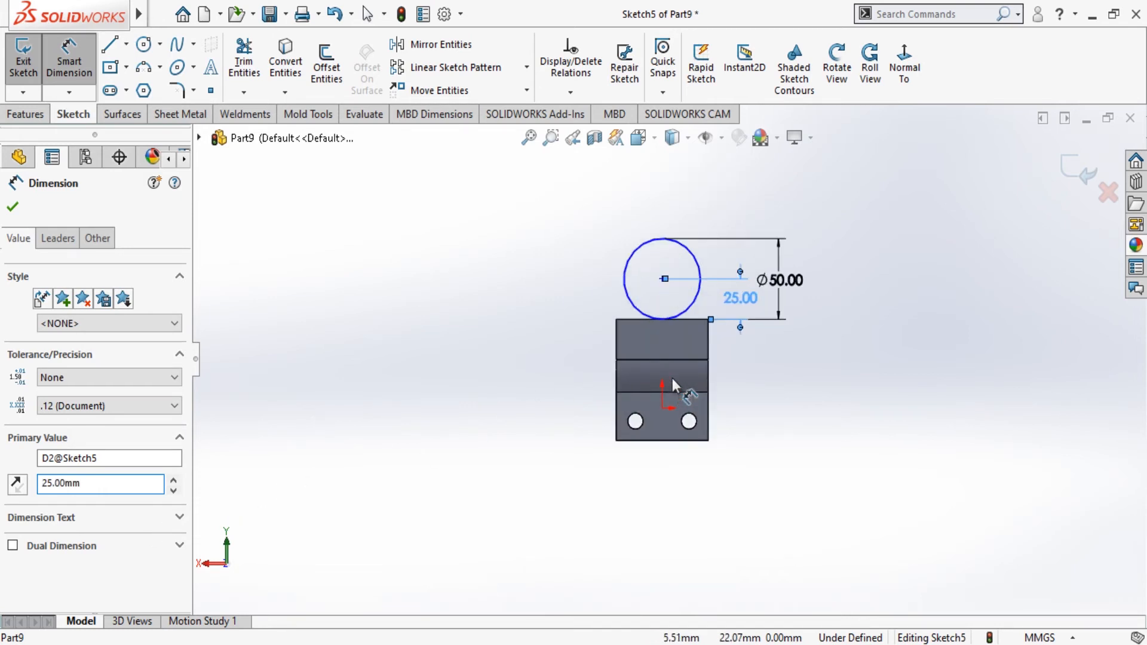
scroll(672, 380, "down", 2)
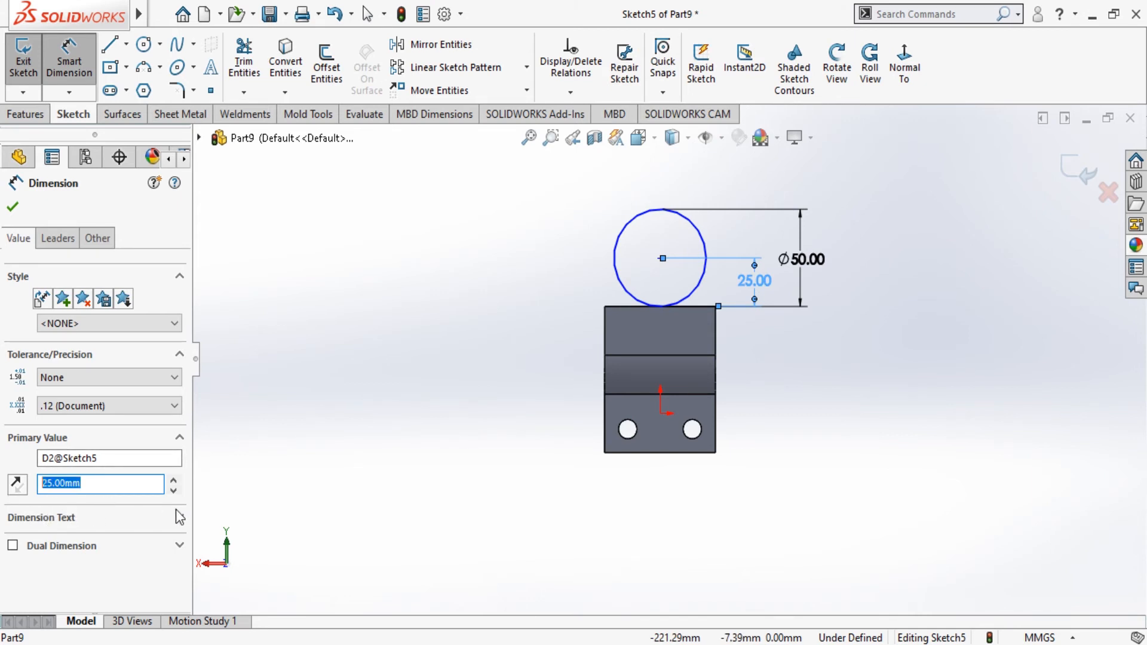
key("Return")
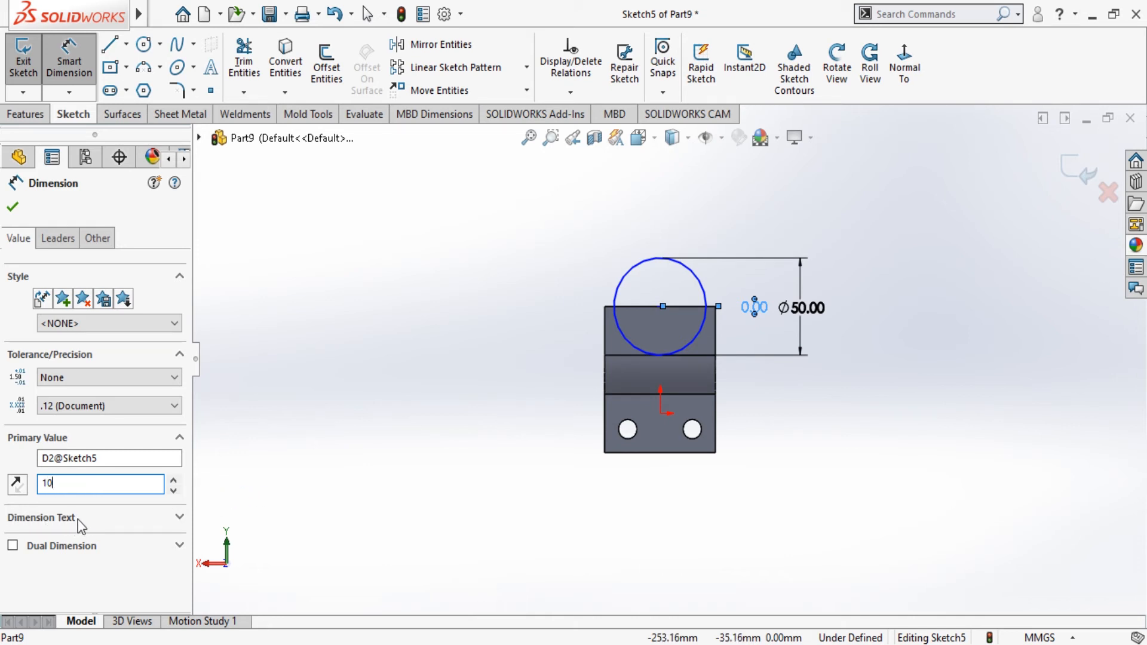
key("Return")
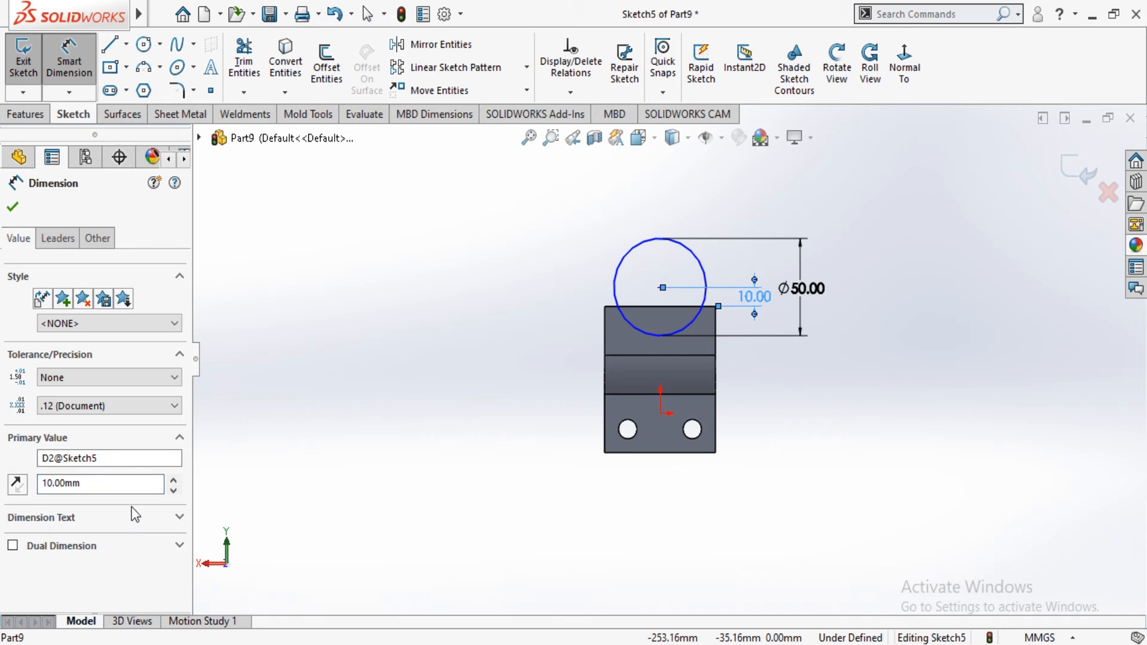
Set the distance between the circle's centre and the bracket's upper edge to 5 mm
left_click_drag(106, 483, 12, 498)
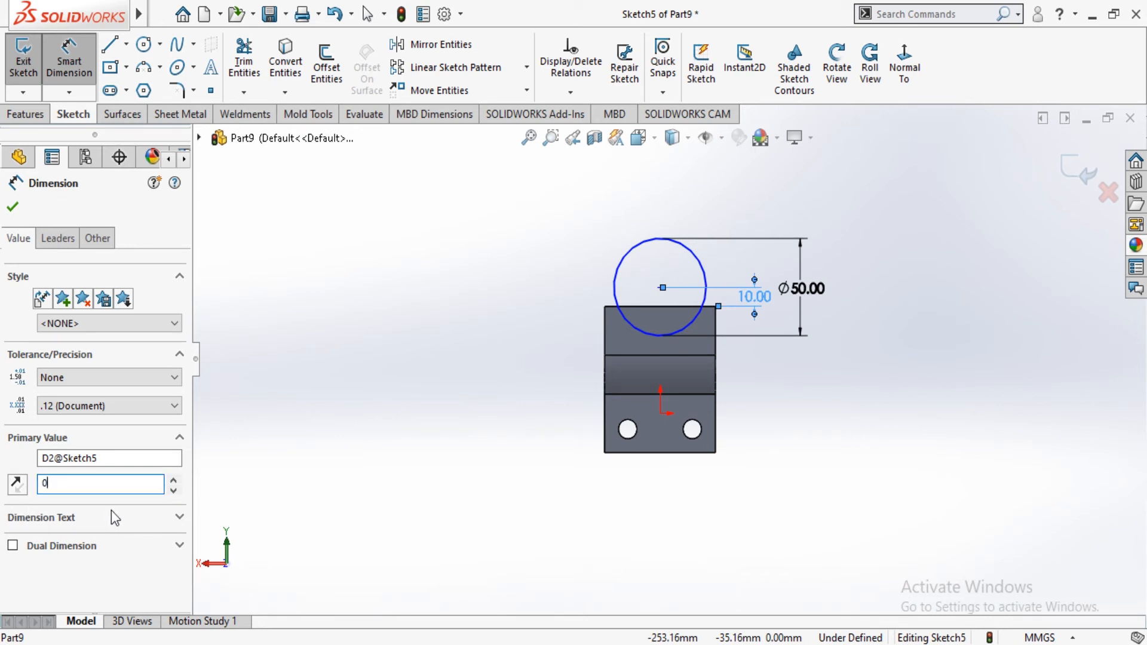
key("Return")
left_click(145, 522)
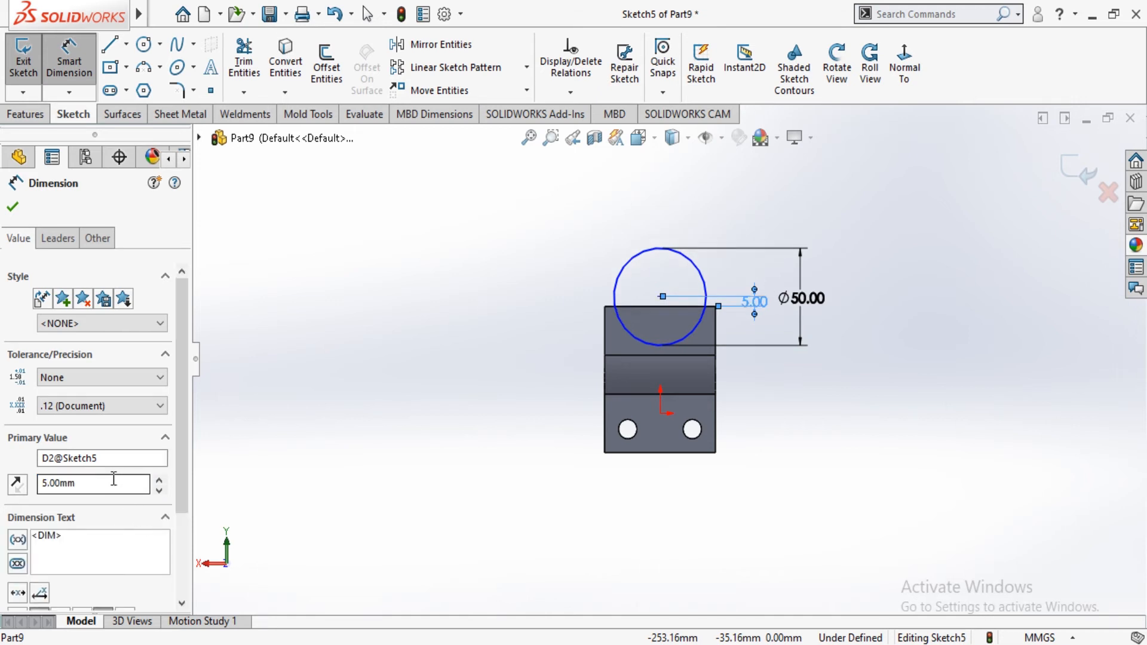
Sketch a concentric circle about 35 mm in diameter inside the 50 mm circle
left_click(13, 207)
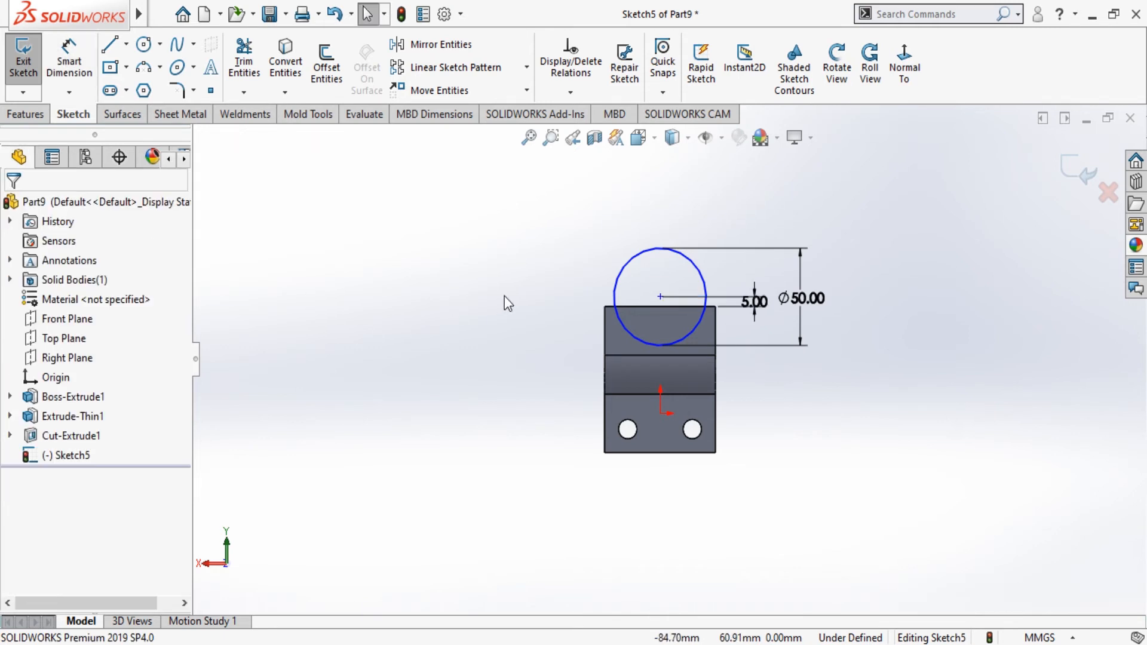
scroll(700, 282, "down", 3)
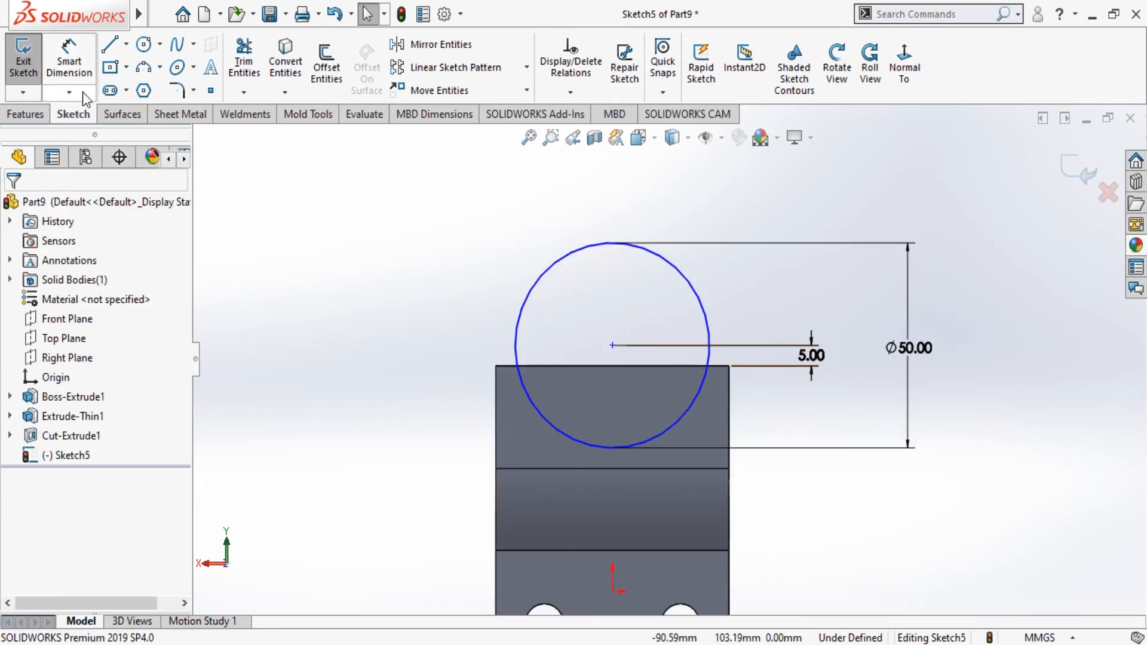
left_click(149, 47)
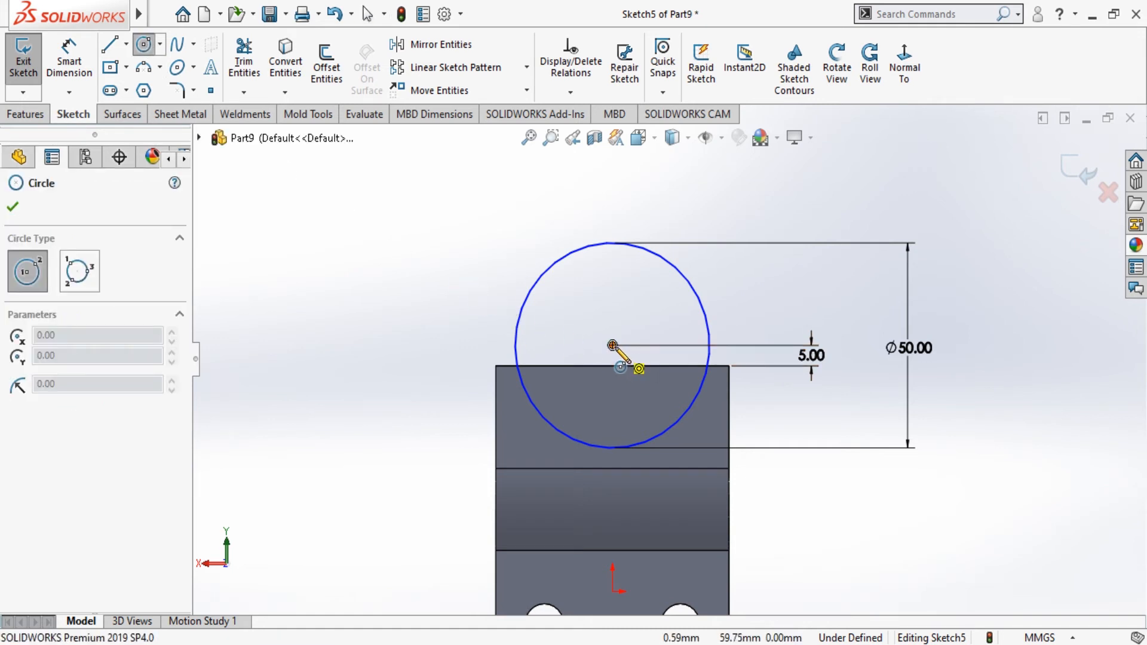
left_click(613, 345)
left_click(621, 414)
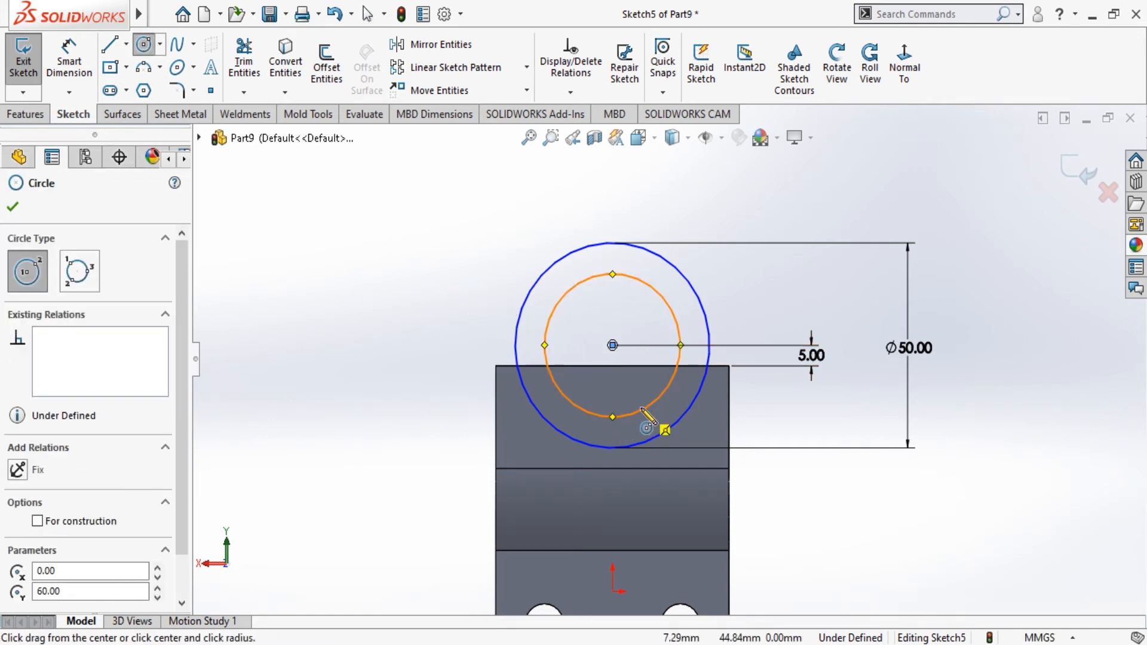
left_click(13, 209)
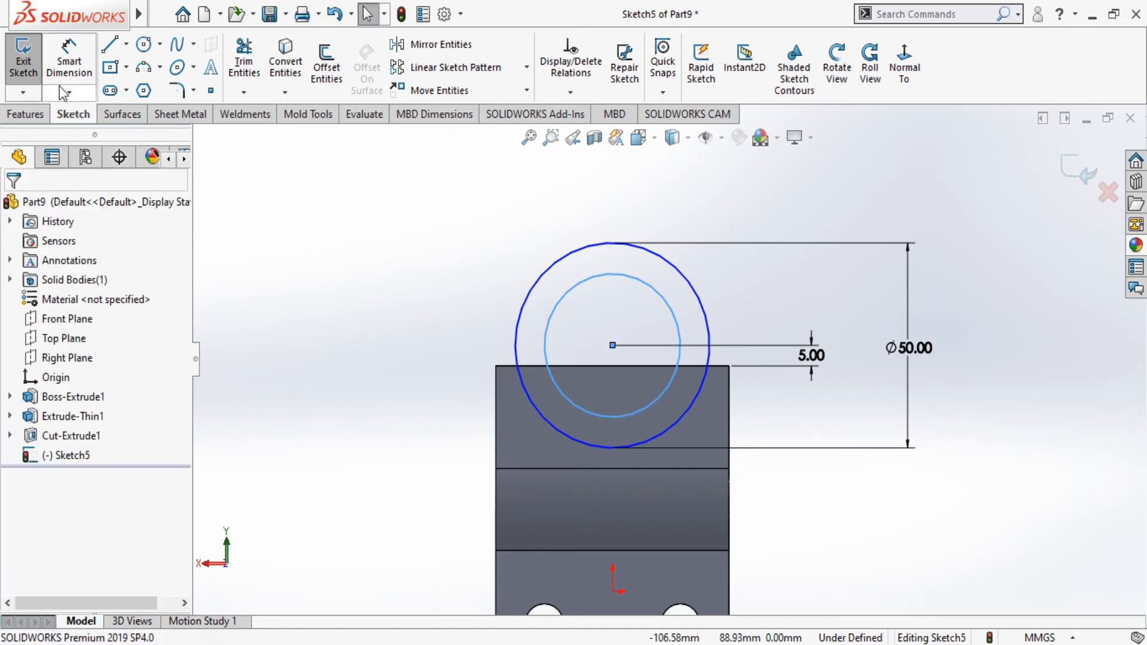
Dimension the inner circle's diameter and set it to 35 mm
left_click(69, 60)
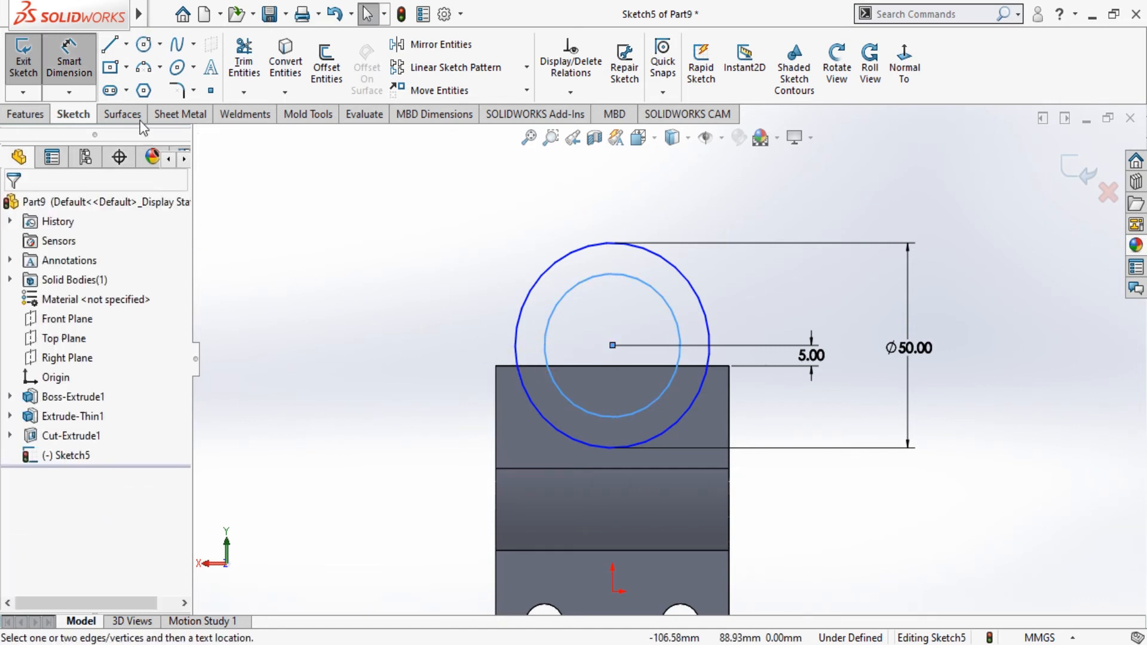
left_click(565, 318)
left_click(417, 361)
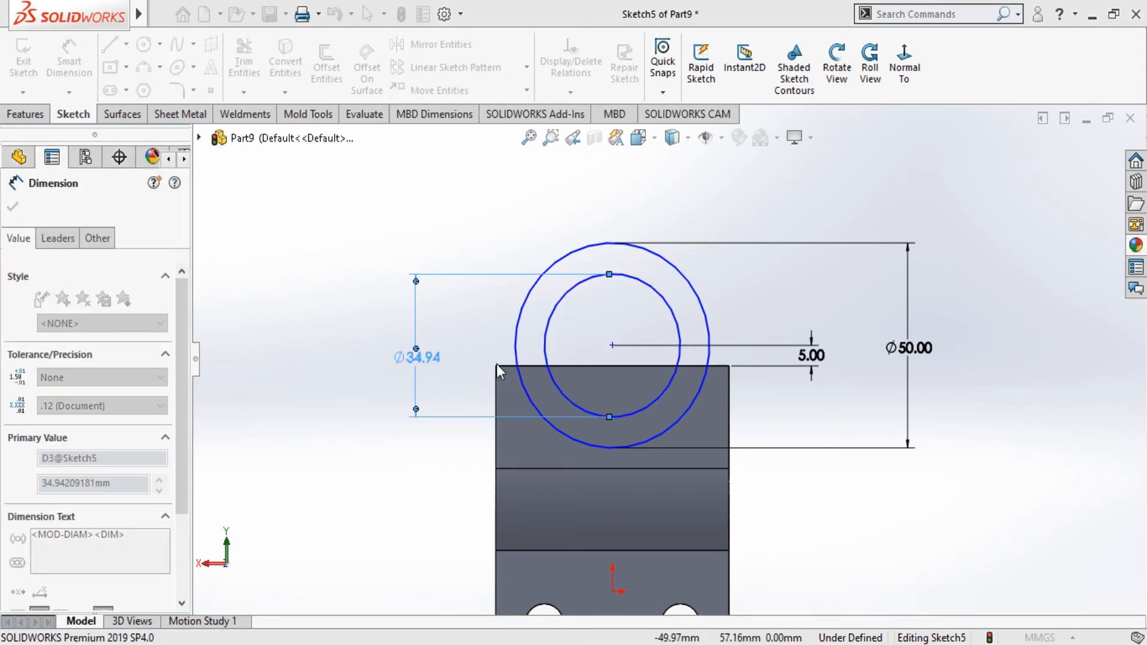
type("35")
key("Return")
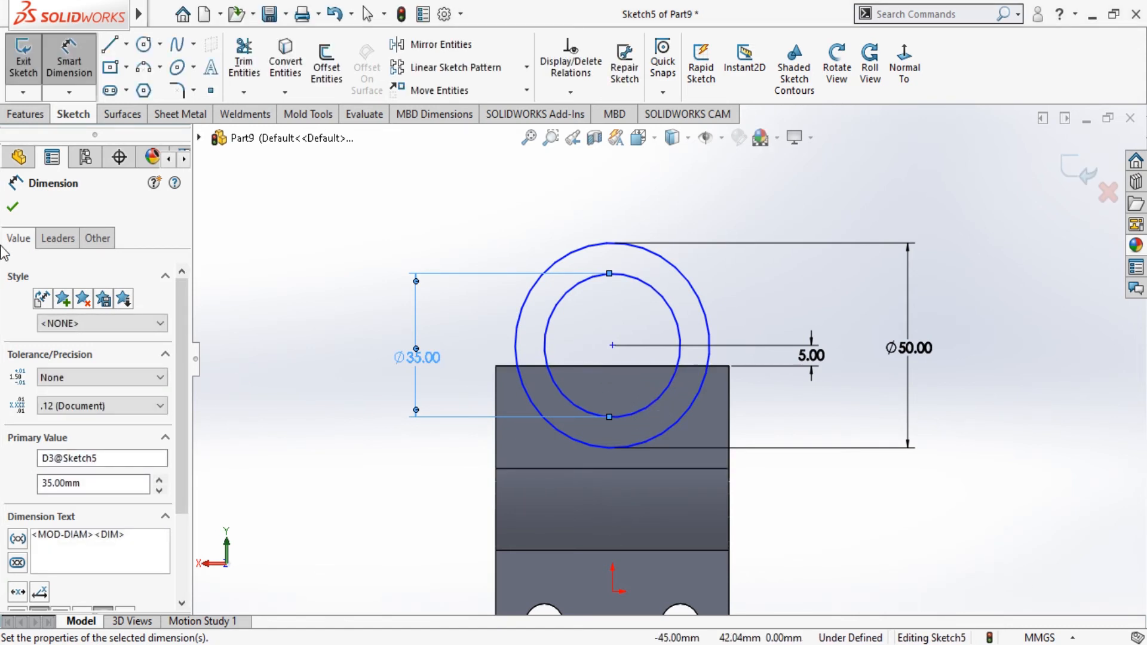
left_click(14, 208)
Draw a vertical construction centreline about 60 mm long from the origin to the centre of the two circles
key("f")
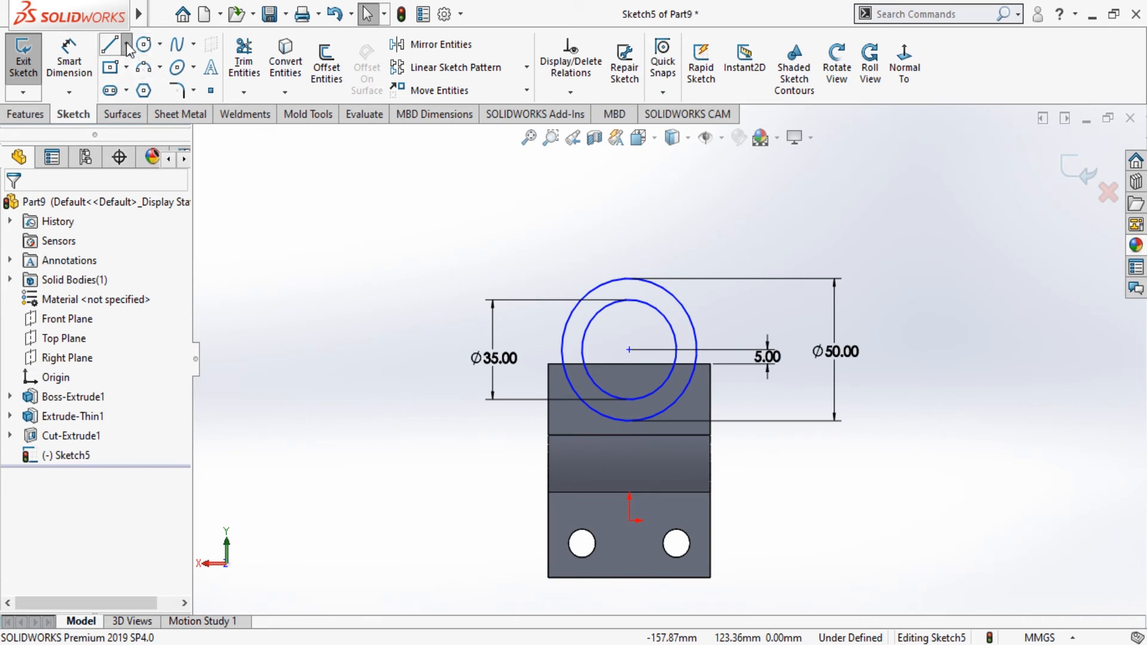
left_click(127, 90)
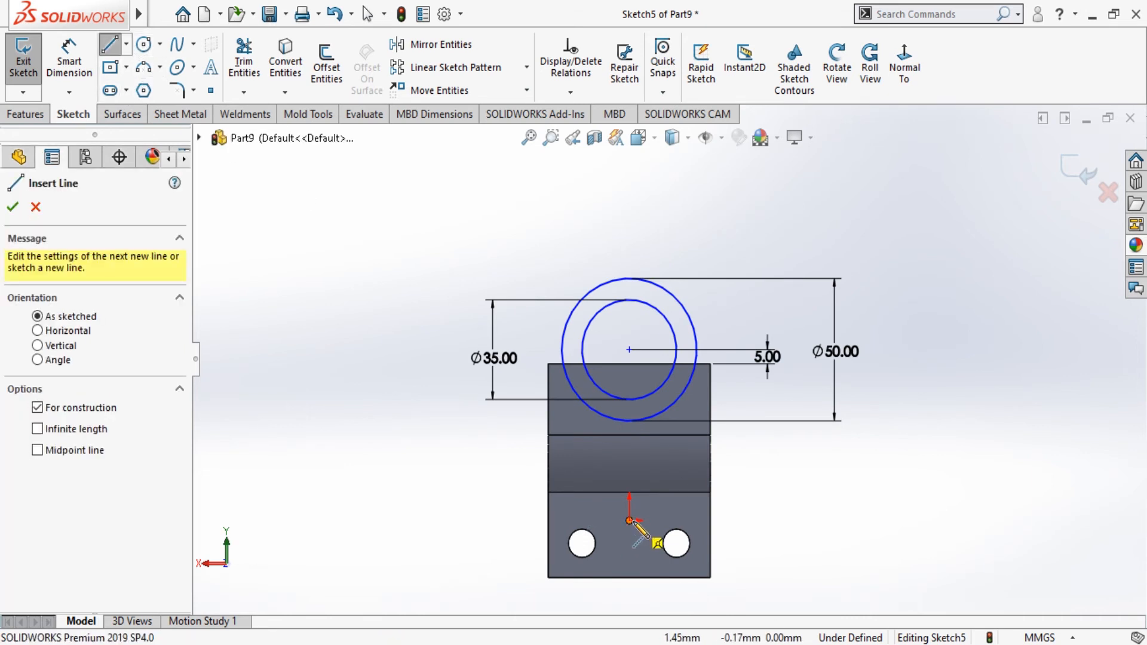
left_click(628, 520)
left_click(628, 350)
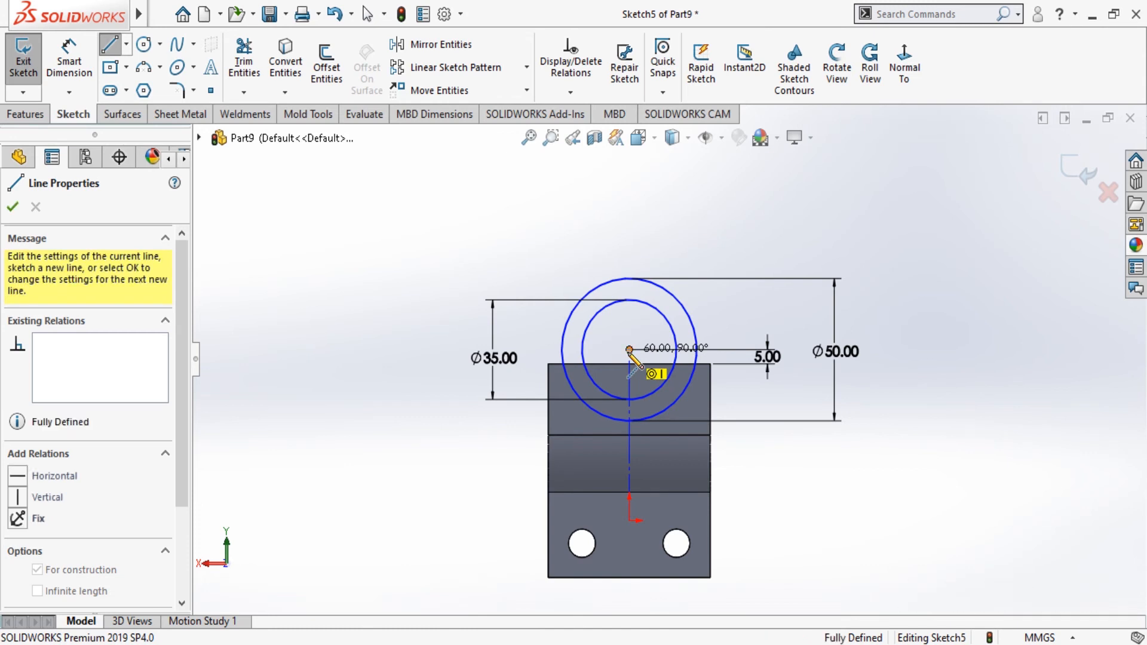
key("Escape")
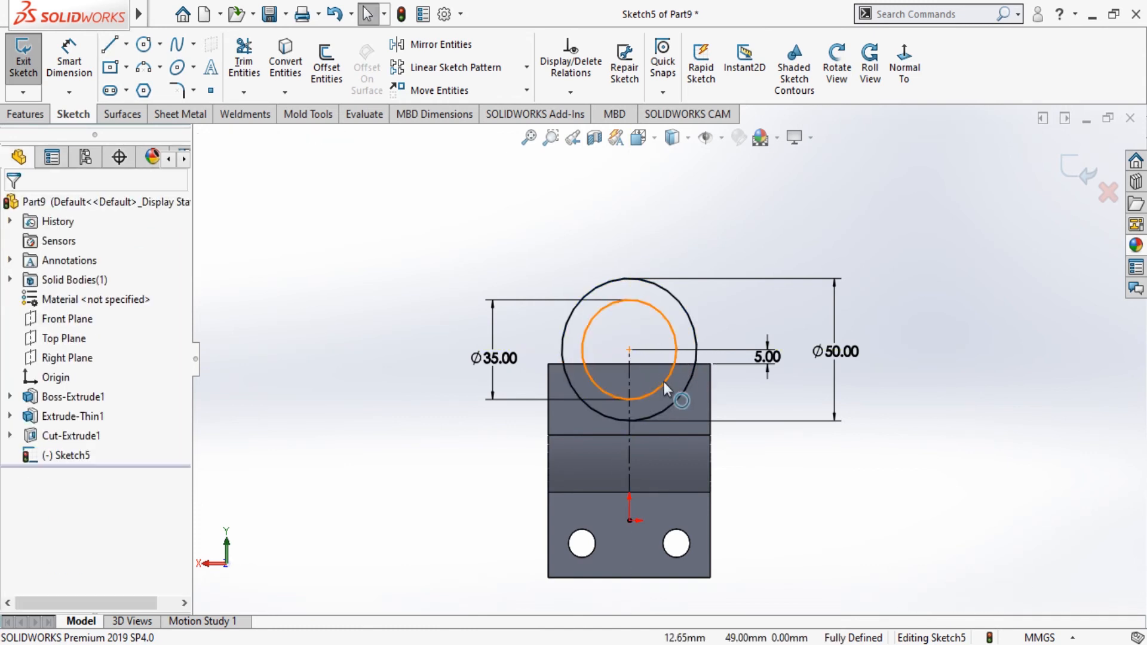
left_click(629, 379)
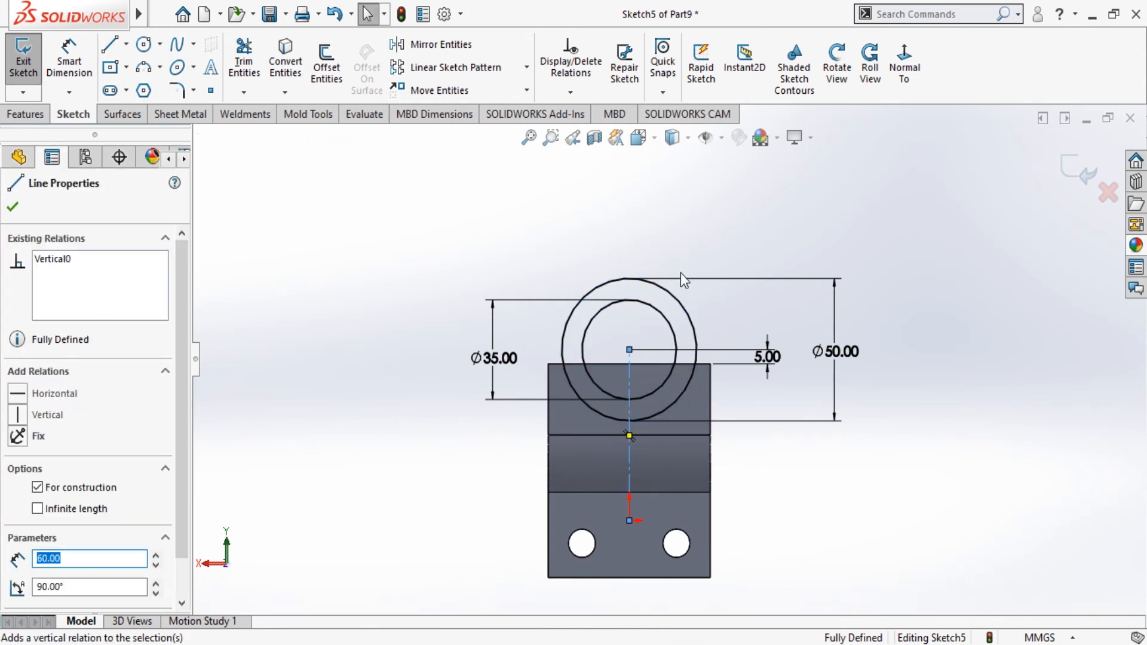
left_click(22, 205)
Start a boss extrusion of the ring profile and add a second blind direction with a depth of 10 mm
left_click(28, 115)
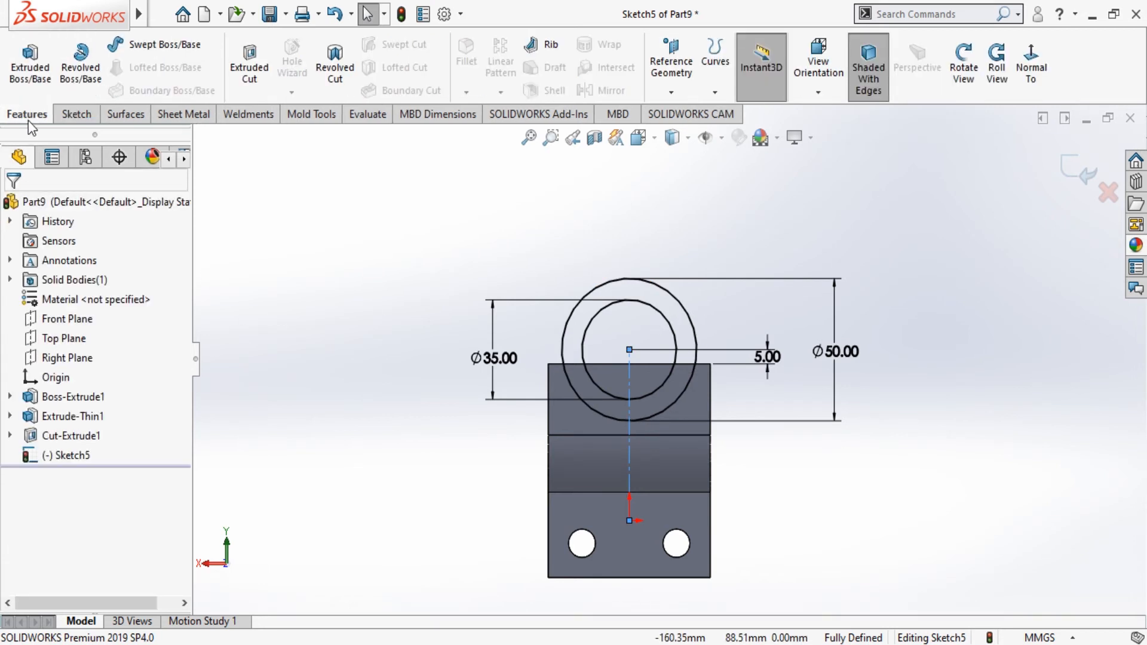
left_click(43, 85)
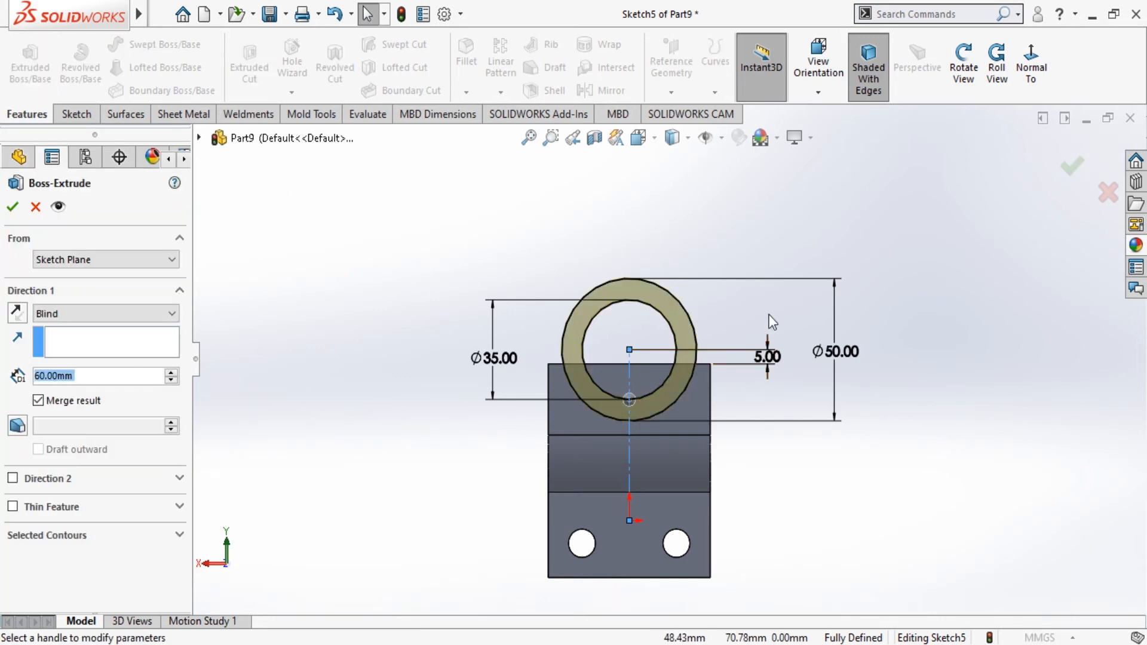
left_click(962, 68)
left_click_drag(848, 274, 945, 315)
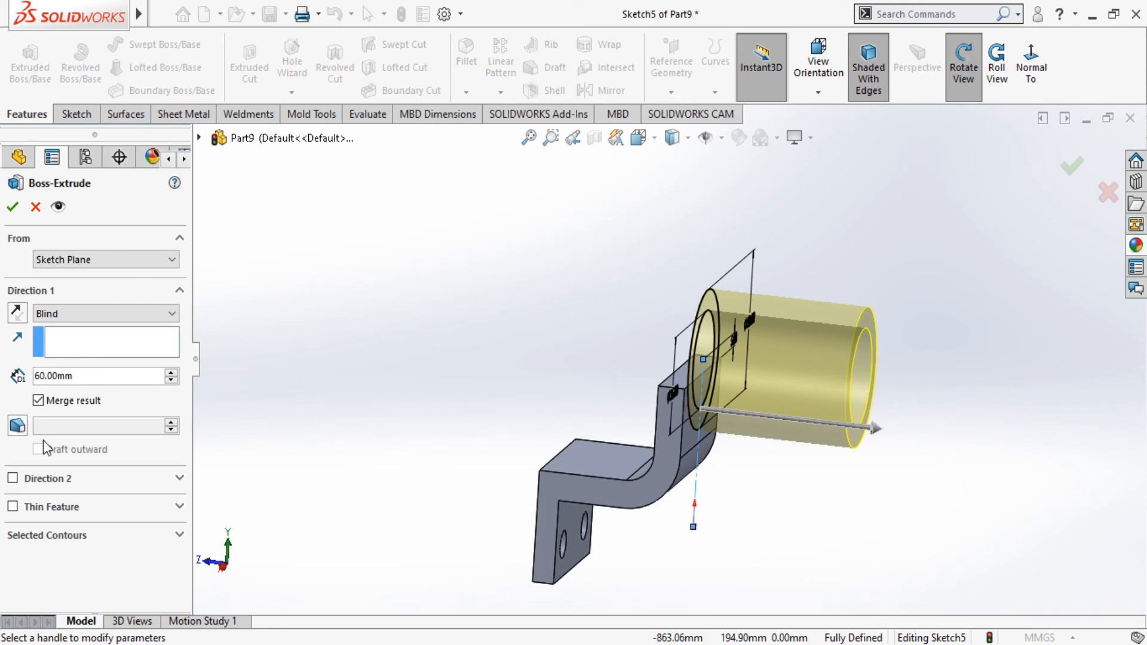
left_click(13, 478)
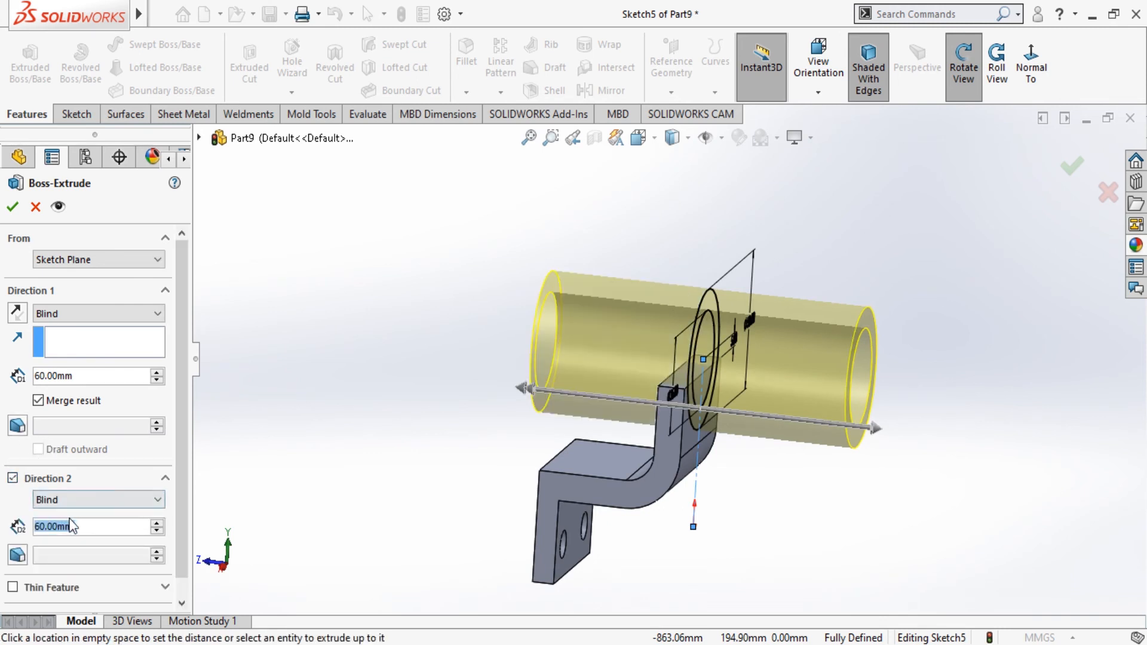
left_click(104, 526)
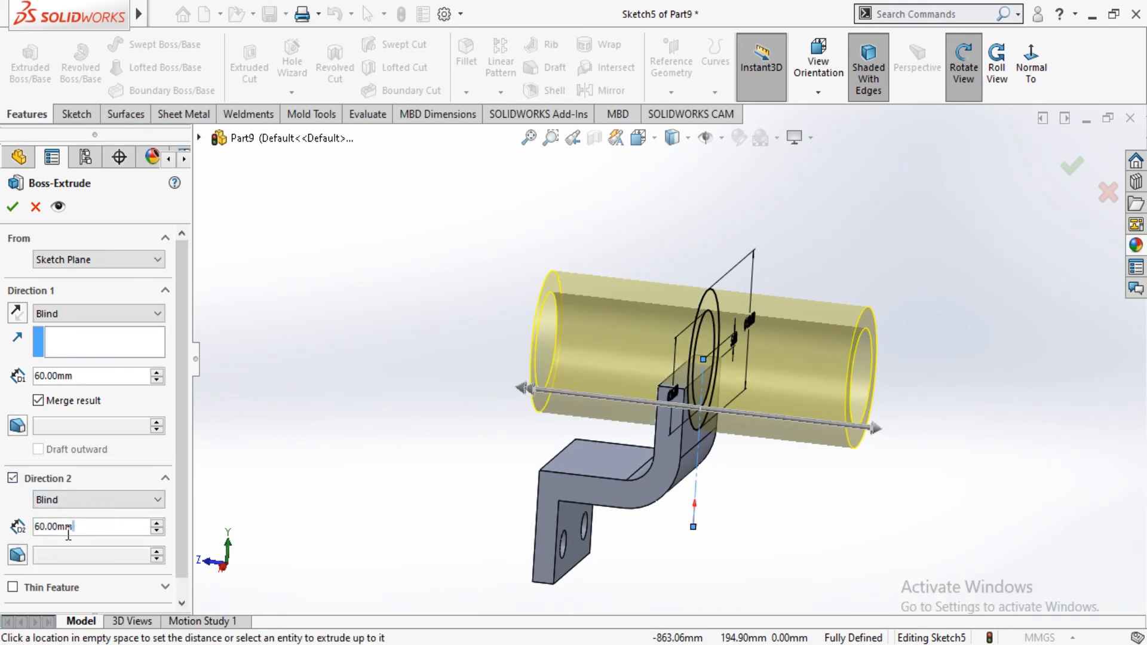
type("10")
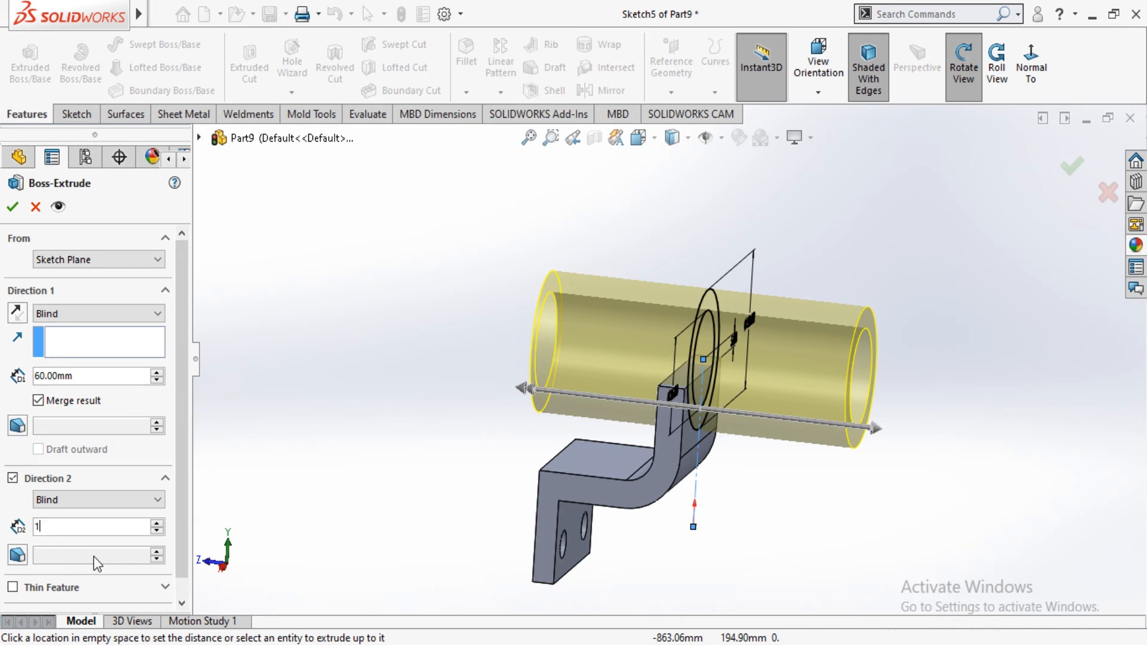
left_click(146, 480)
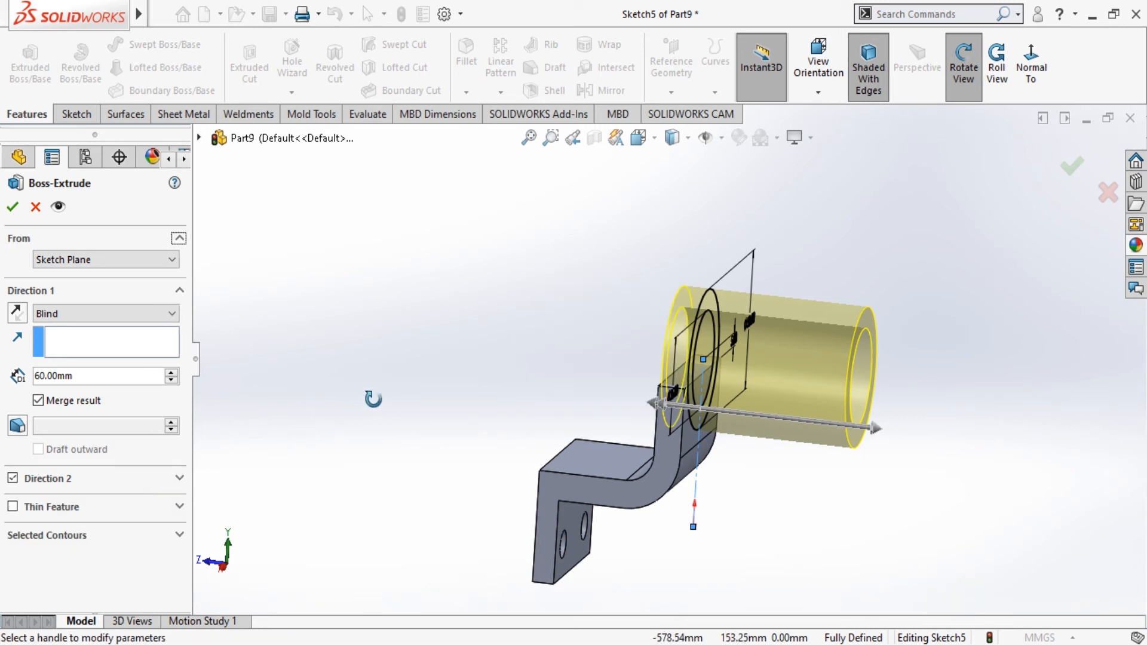
Set the ring extrusion's first direction to a depth of 25 mm and finish the boss
left_click_drag(422, 378, 412, 400)
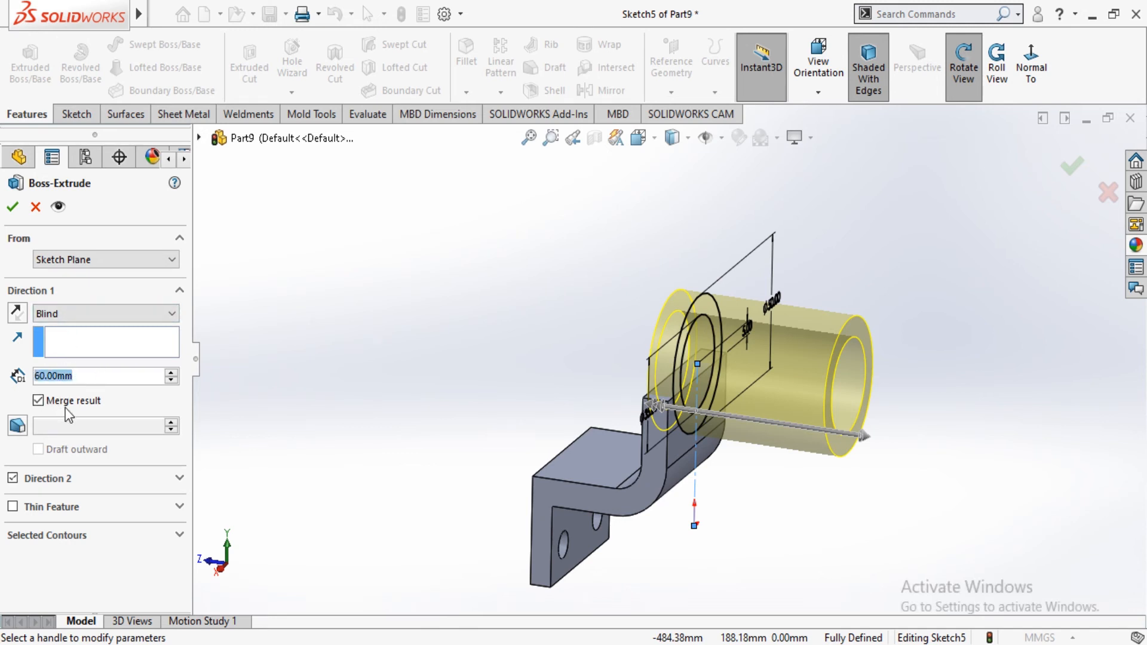
type("25")
key("Return")
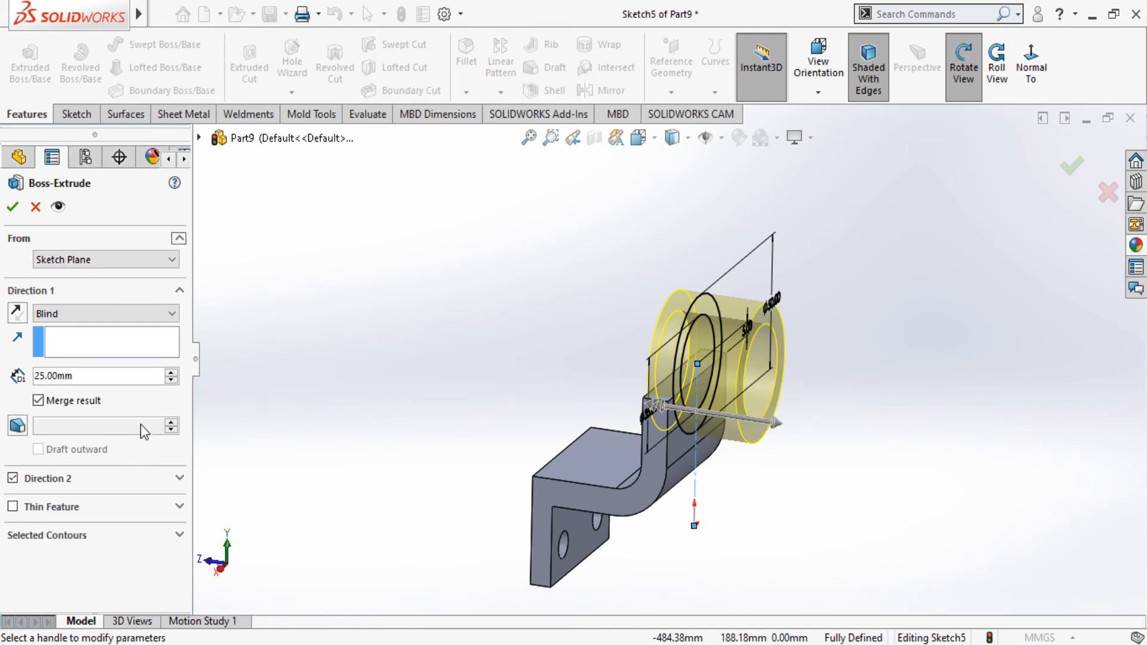
left_click(24, 203)
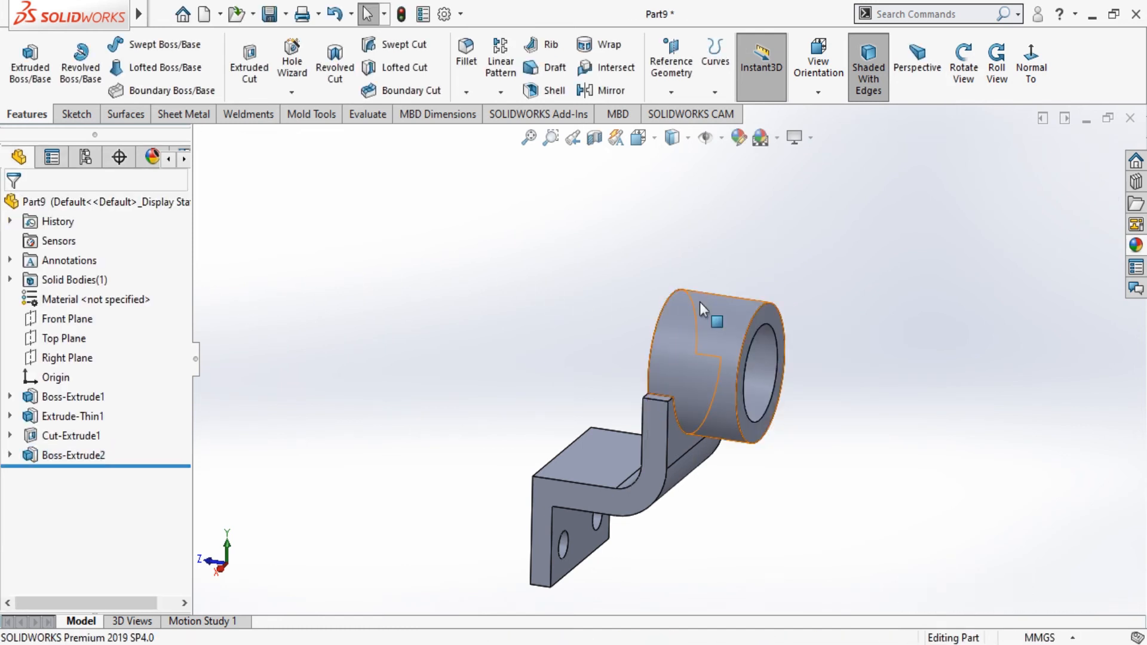
Start a new sketch on the bracket's flat half-disc face inside the ring's bore
left_click(963, 67)
left_click_drag(958, 156, 888, 310)
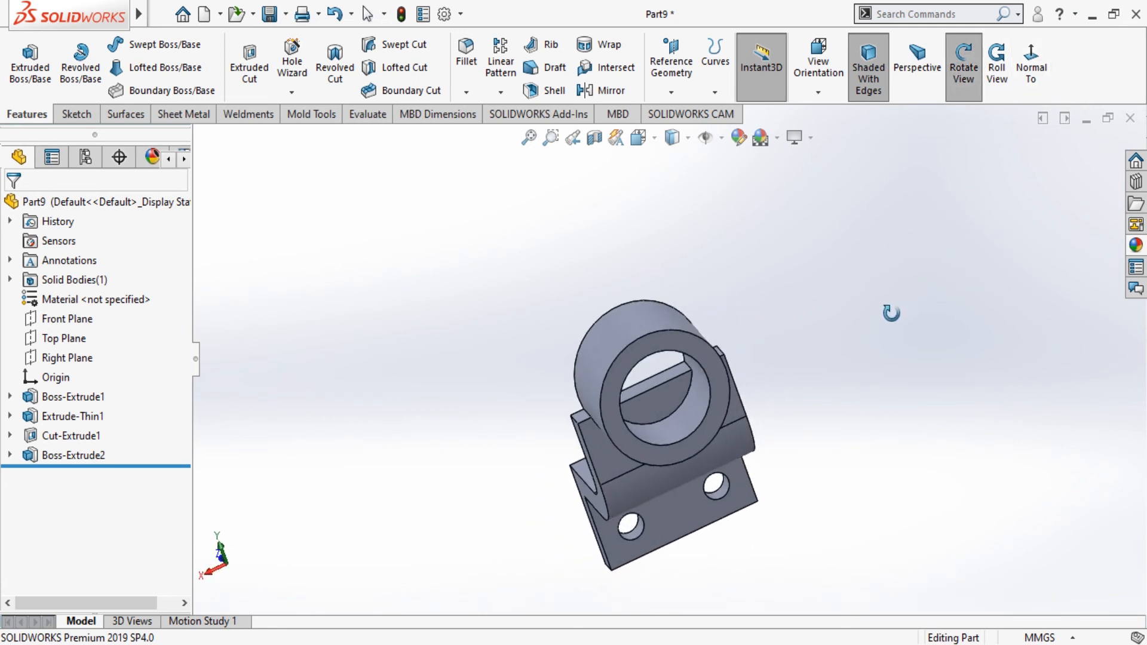
left_click(970, 66)
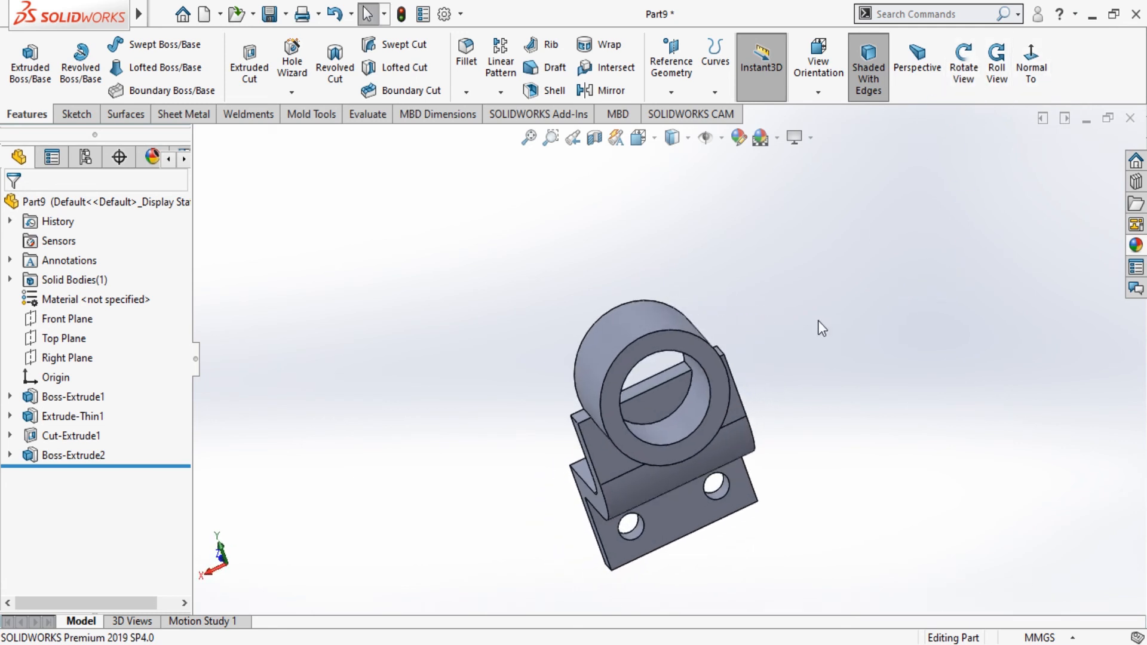
scroll(744, 376, "down", 5)
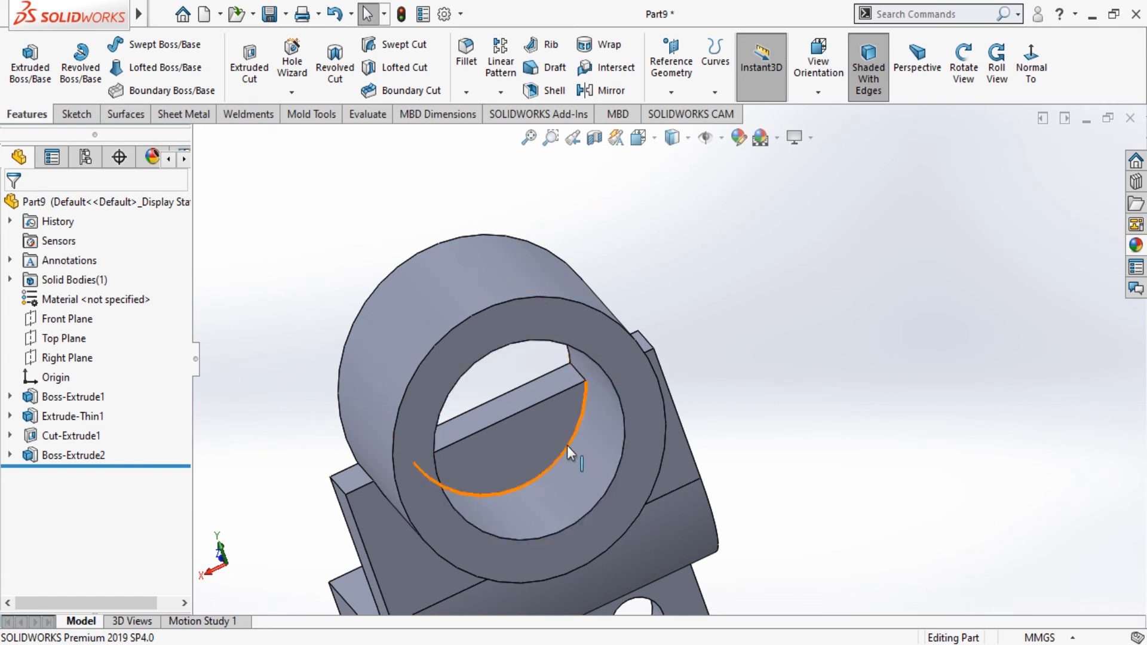
left_click(567, 442)
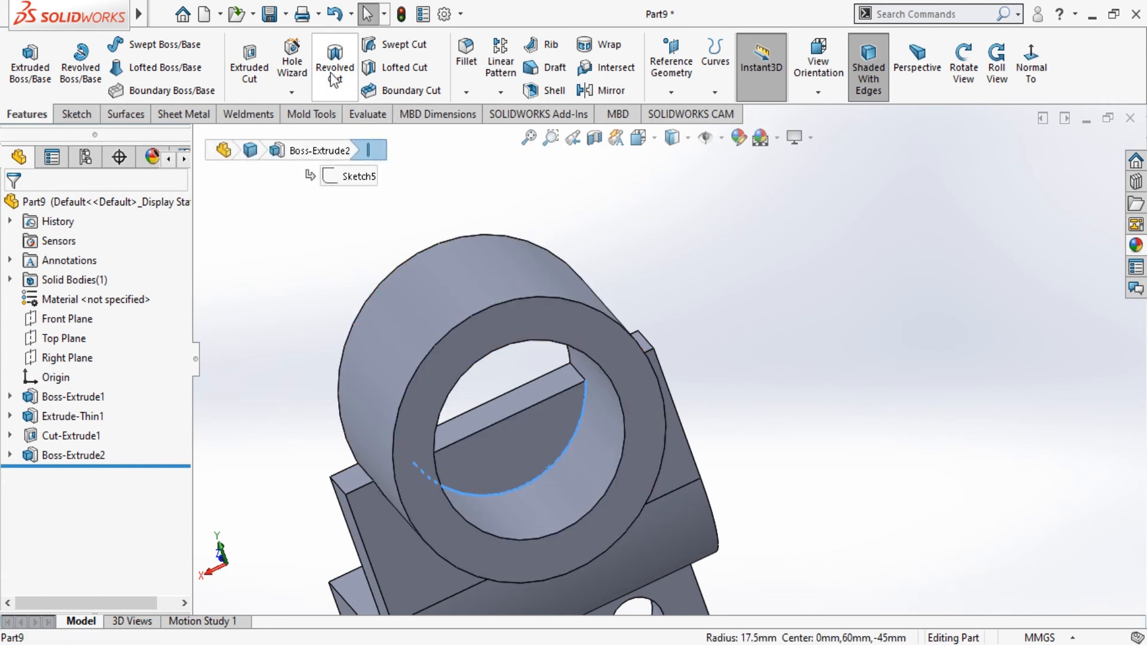
left_click(76, 114)
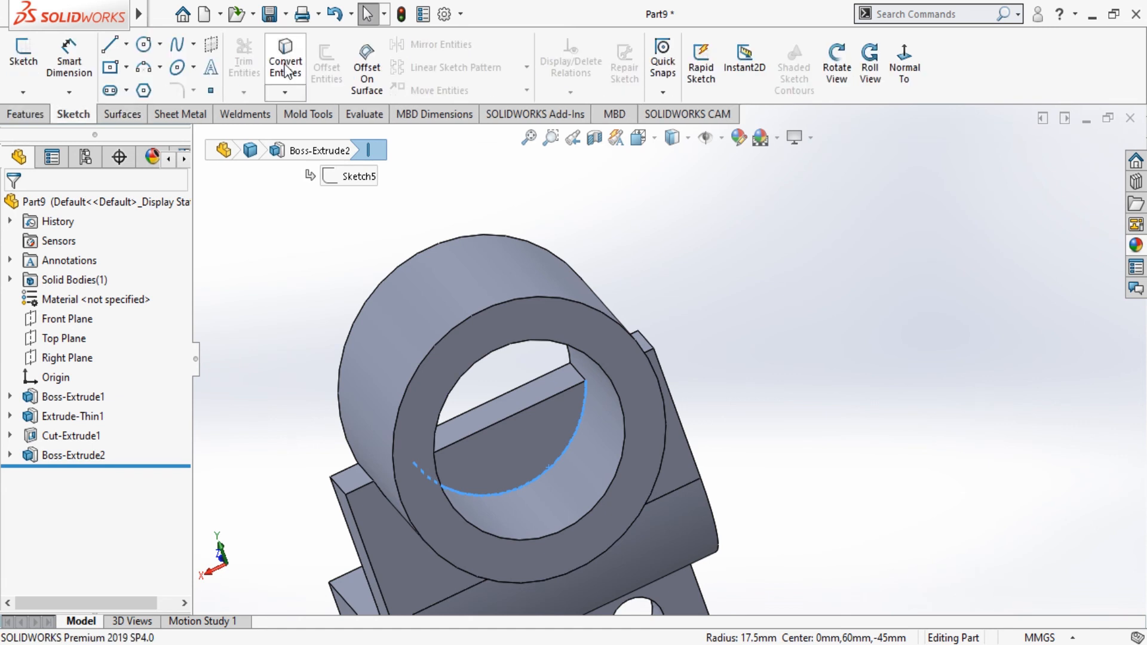
left_click(285, 71)
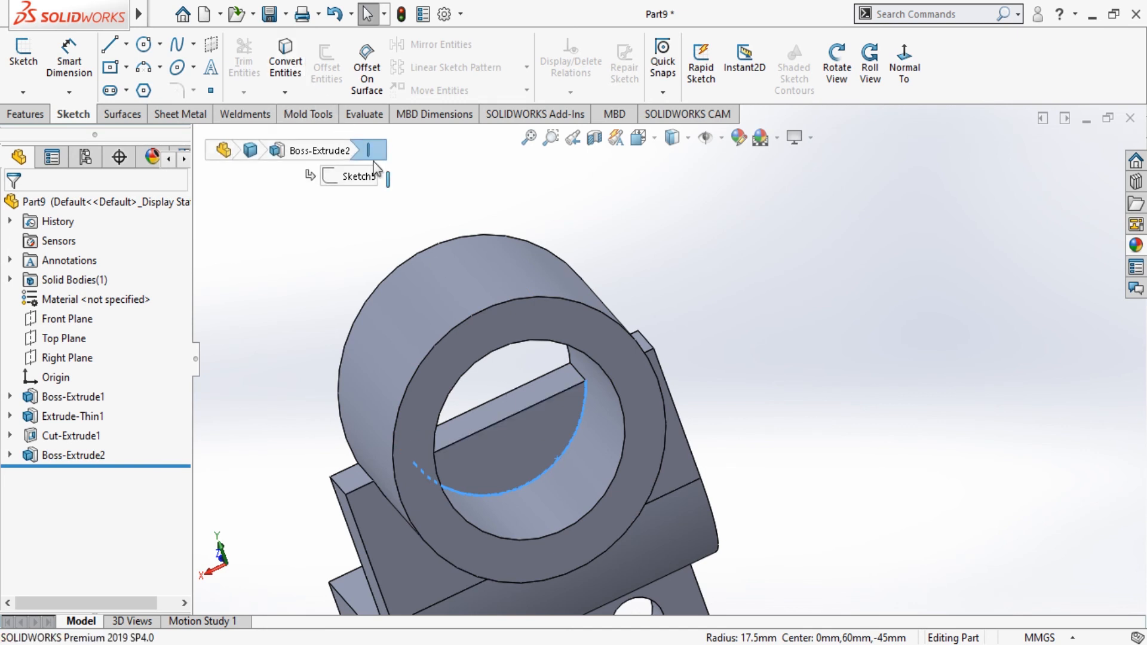
left_click(542, 430)
left_click(606, 388)
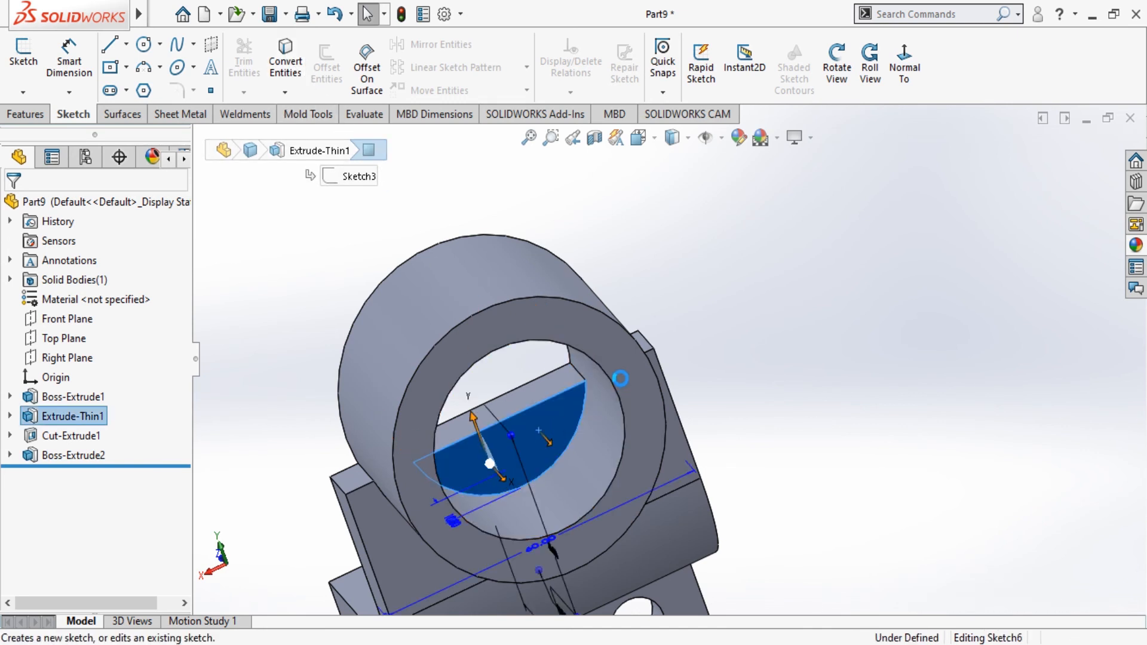
Convert the half-disc face's curved edge inside the bore into a sketch arc
left_click(557, 460)
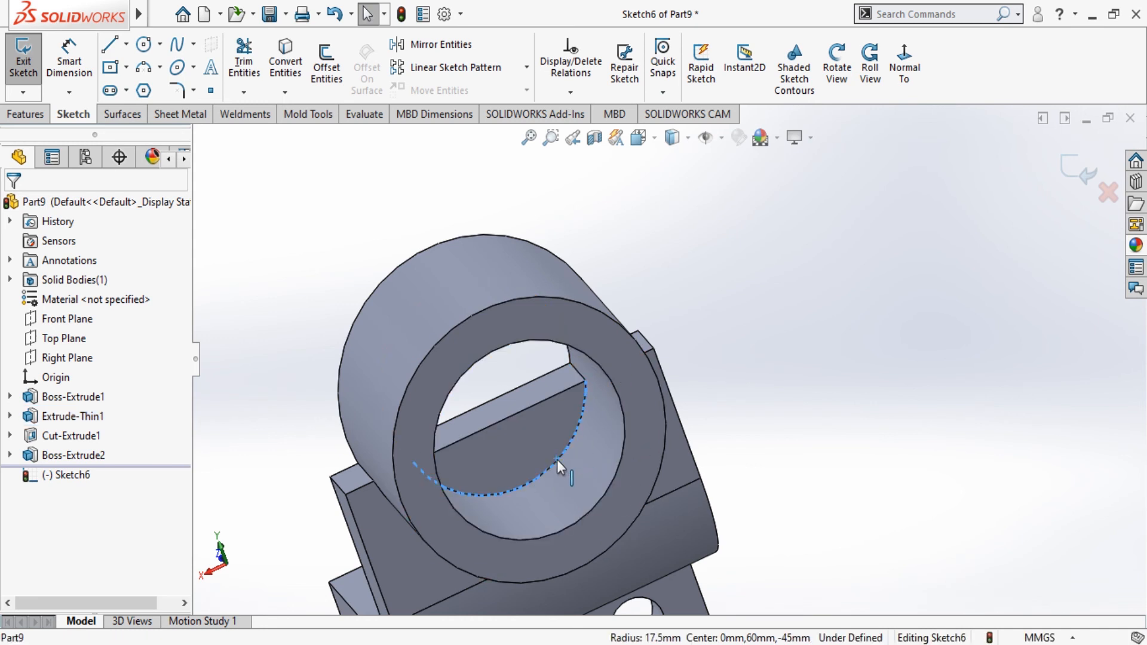
left_click(285, 60)
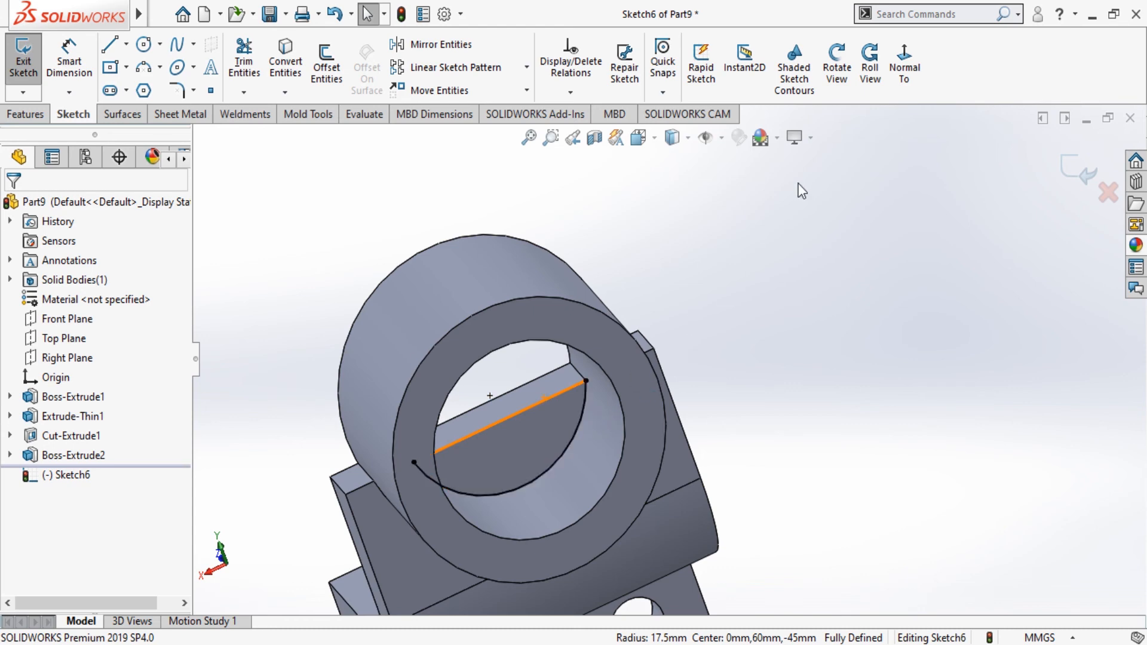
left_click(835, 69)
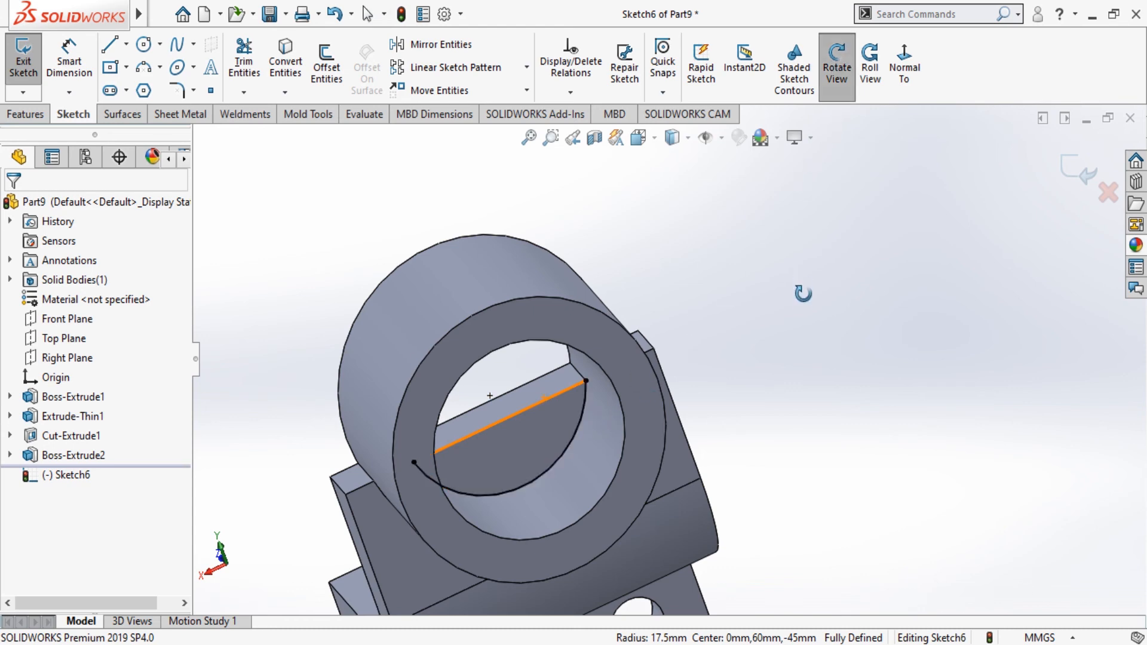
left_click_drag(717, 358, 882, 339)
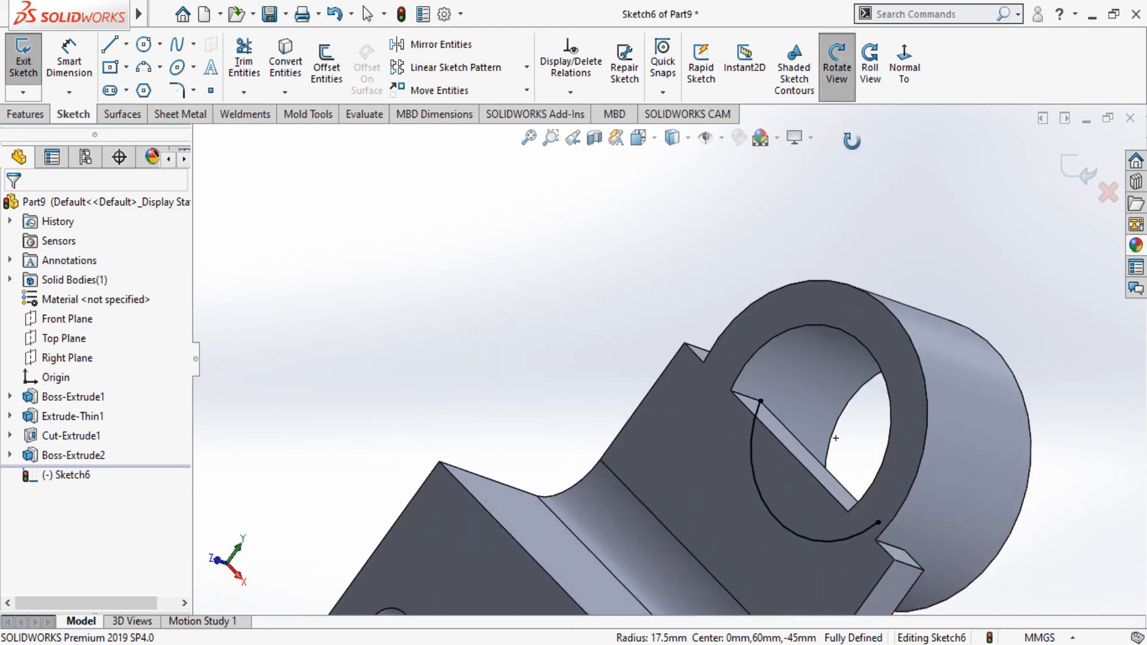
left_click(835, 70)
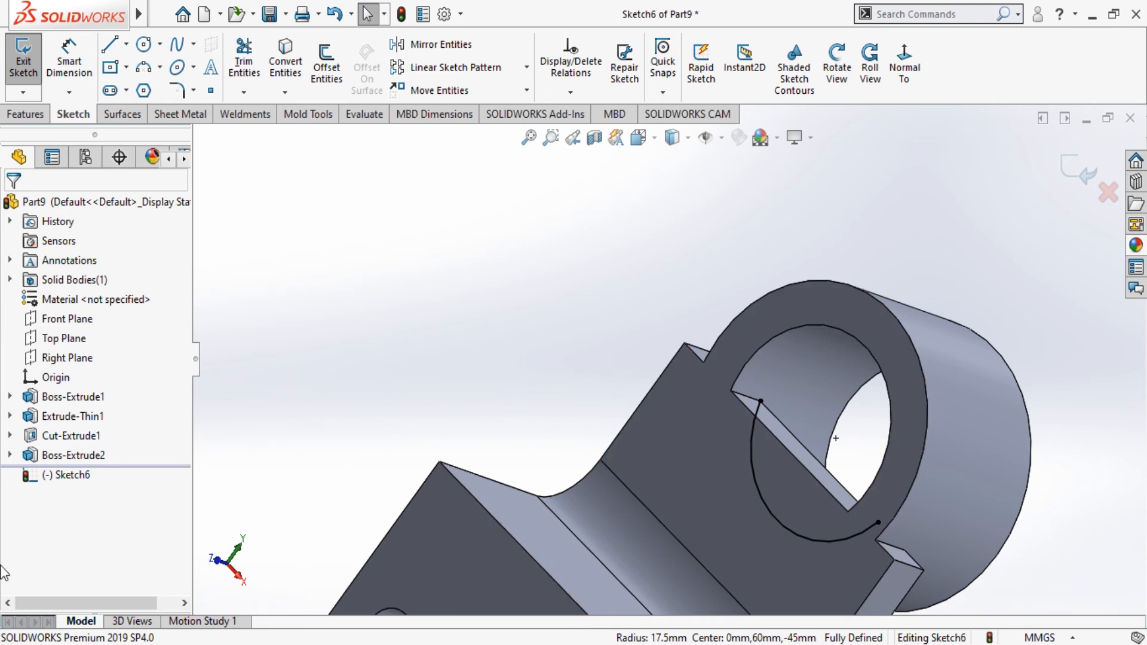
Close the half-disc sketch profile with a straight line along the flat edge, joining the ends of the converted arc
left_click(53, 436)
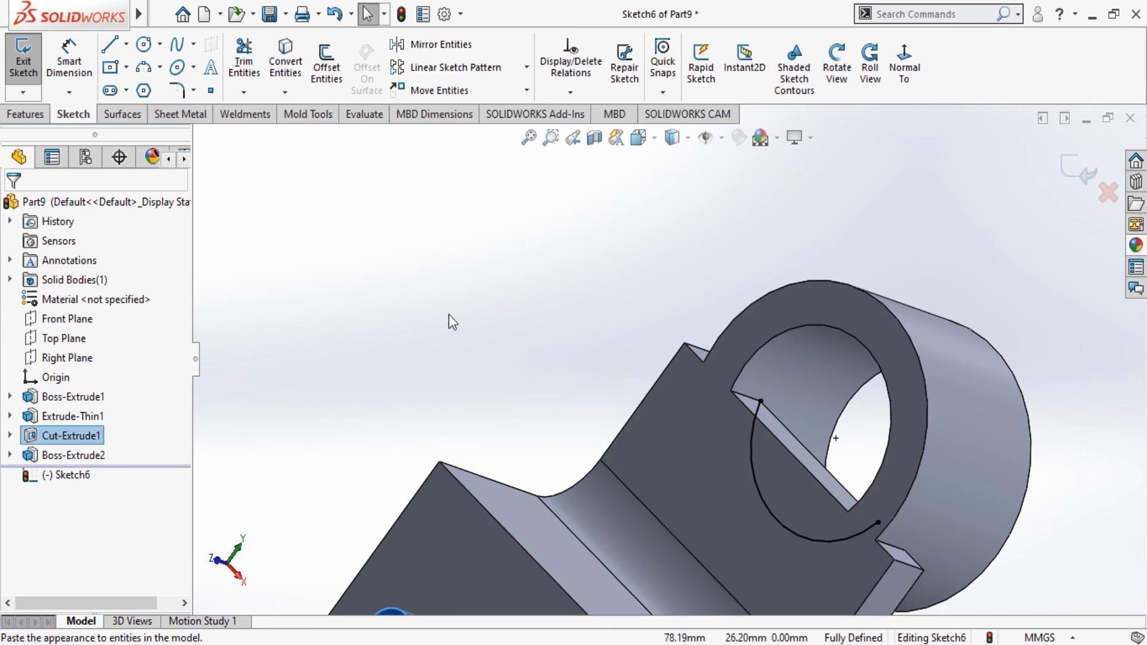
left_click(599, 327)
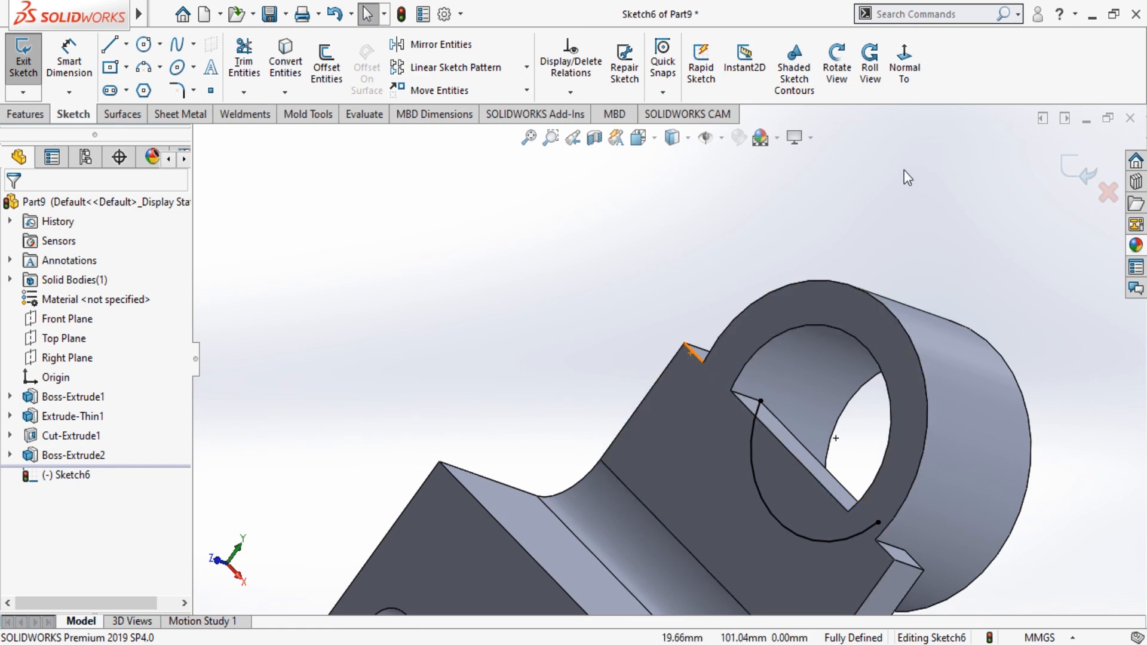
left_click(836, 65)
left_click_drag(980, 214, 813, 306)
left_click_drag(819, 407, 917, 383)
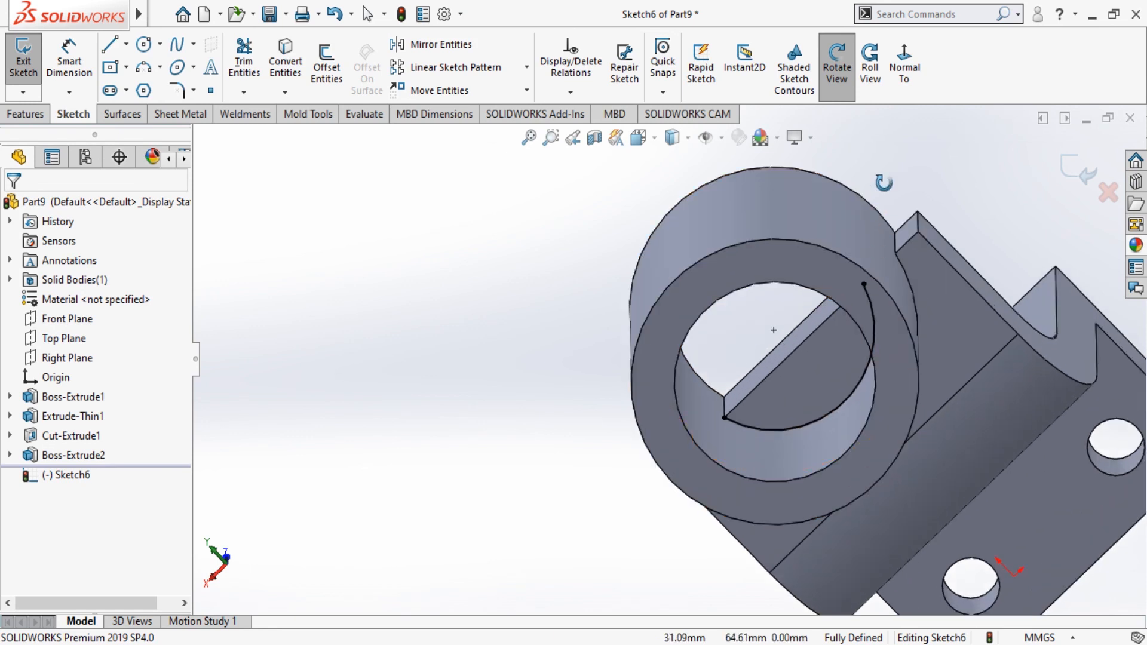
left_click(836, 66)
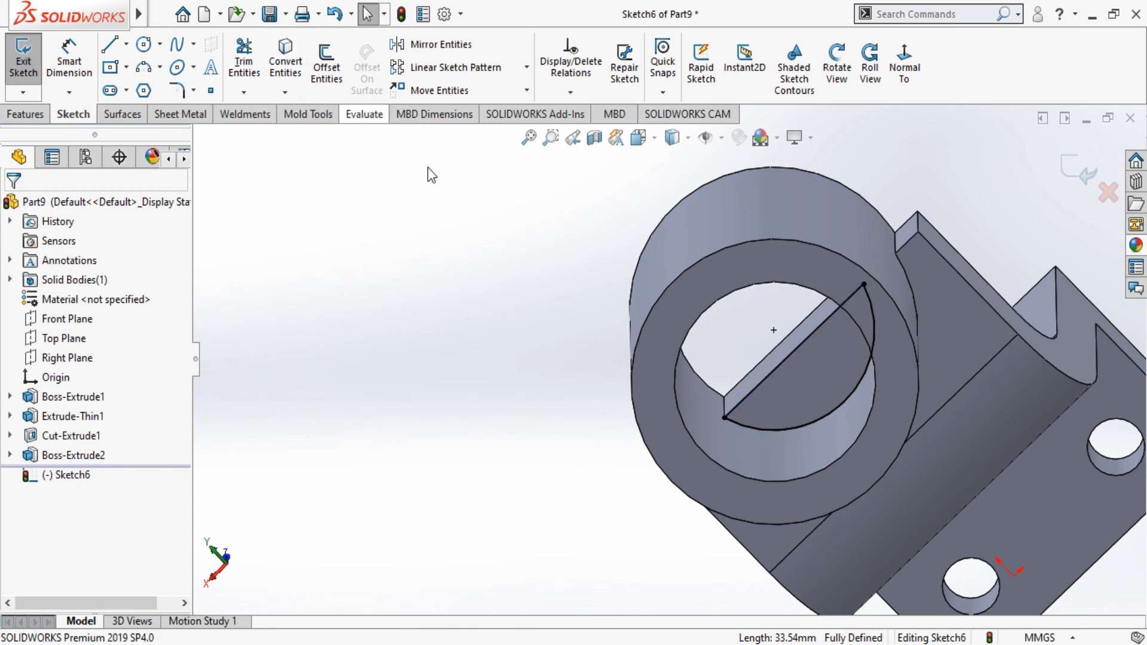
Extrude-cut the closed half-disc profile with the default settings to clear the material inside the ring's bore
left_click(28, 114)
left_click(249, 67)
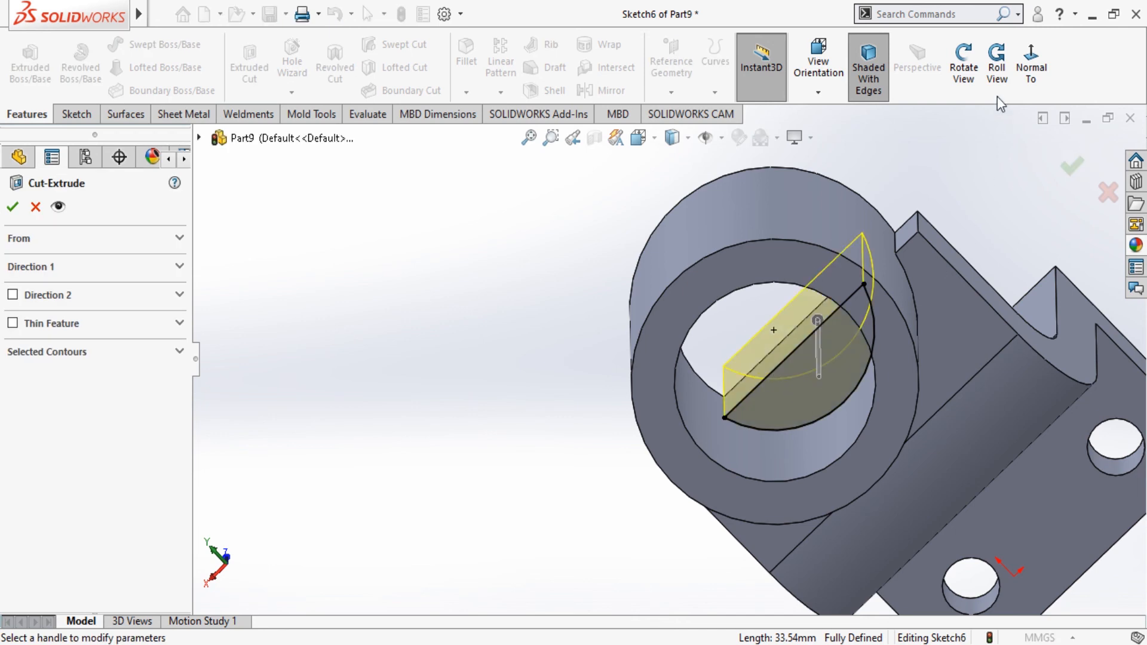
left_click(963, 66)
left_click_drag(949, 209, 1042, 263)
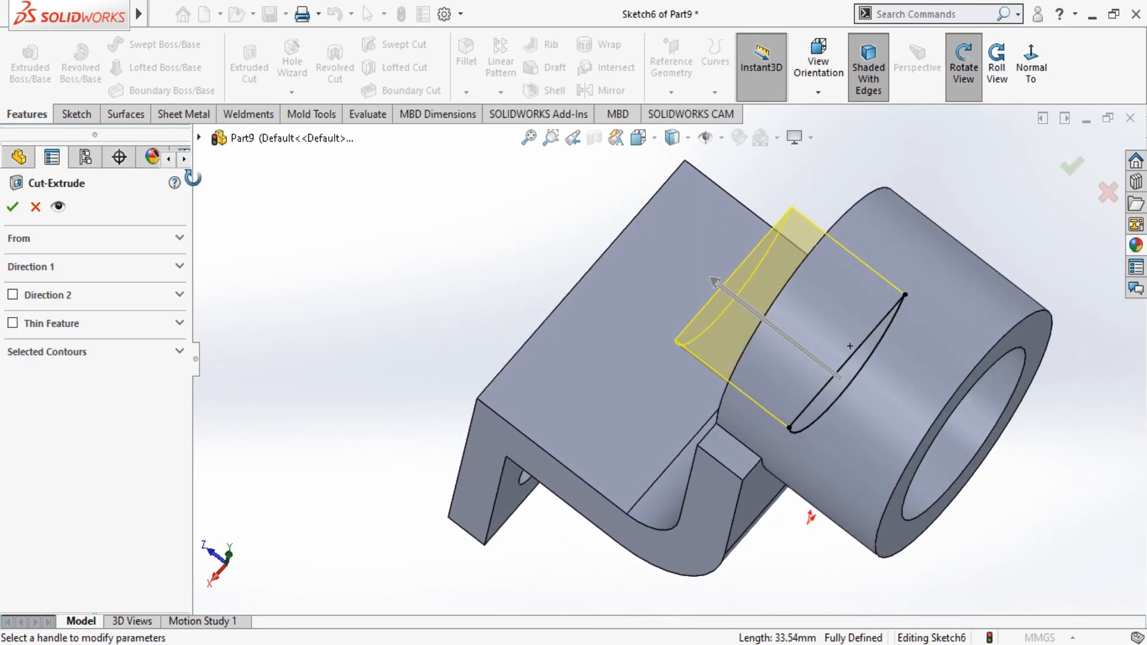
left_click(12, 207)
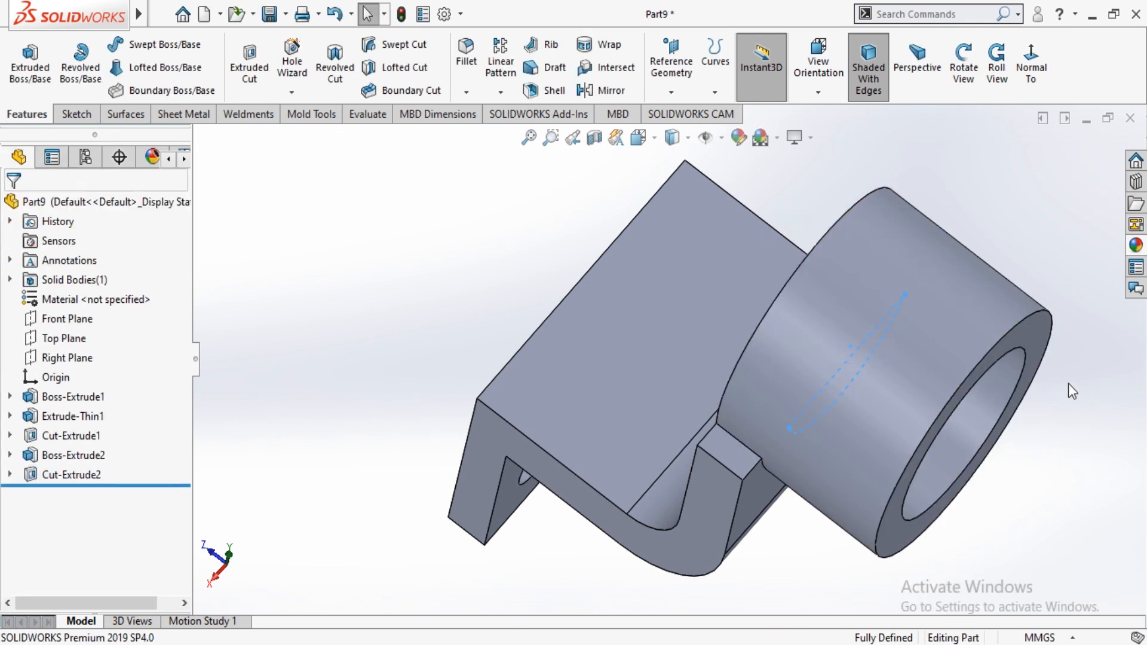
Apply the sandblasted copper appearance to the whole bracket
key("f")
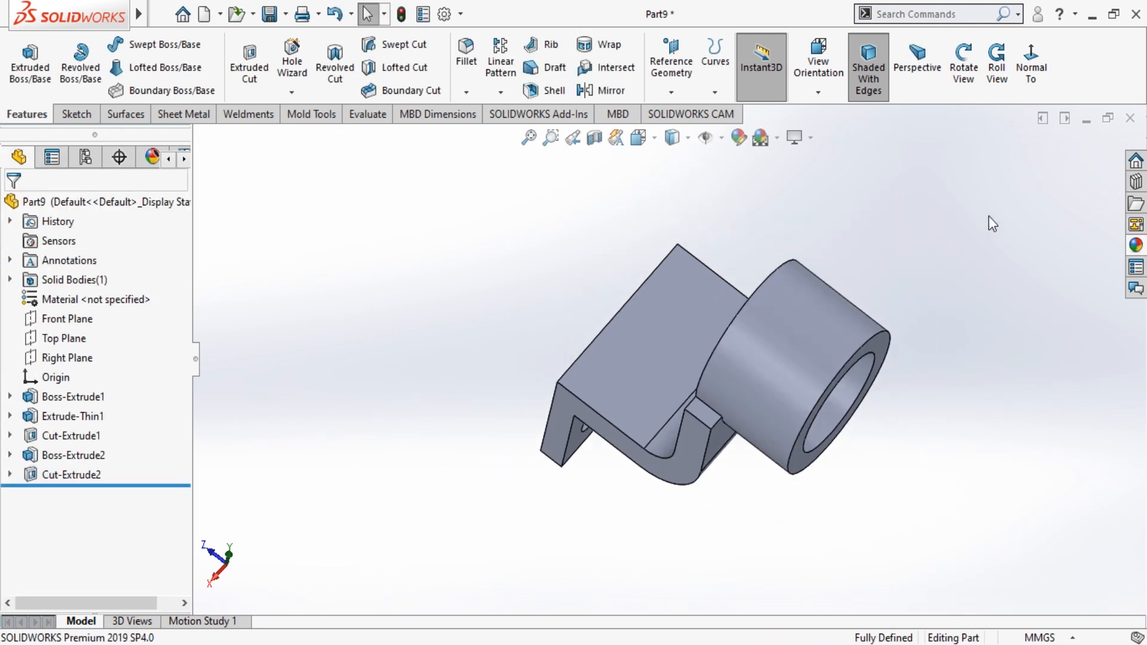
left_click(963, 65)
left_click_drag(931, 586, 905, 365)
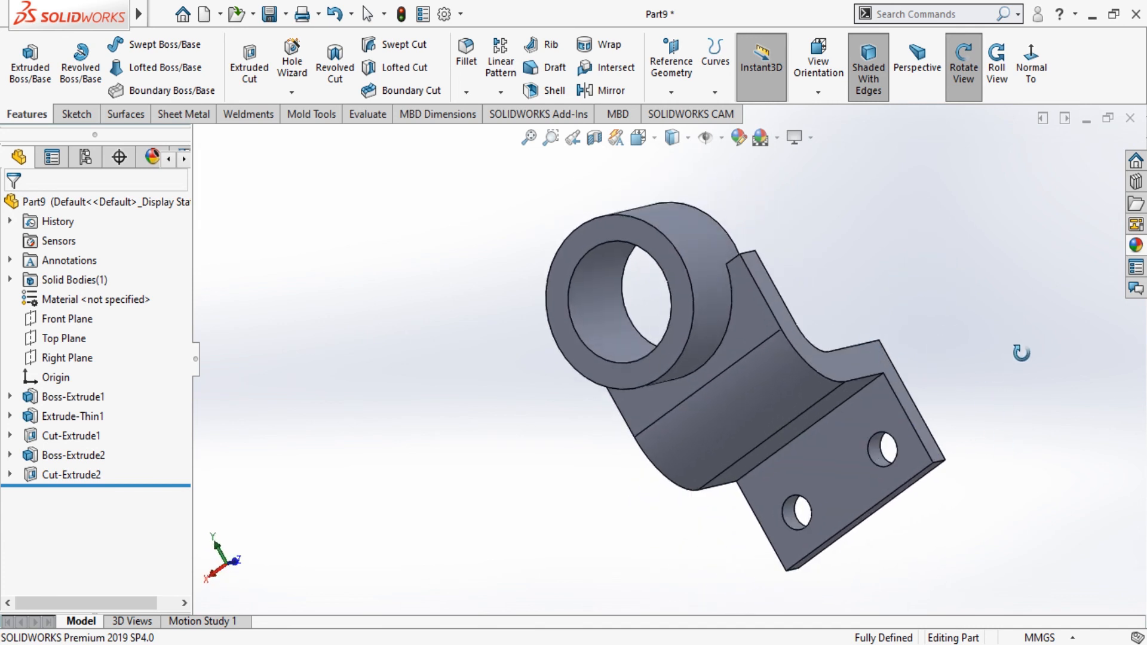
left_click(1136, 245)
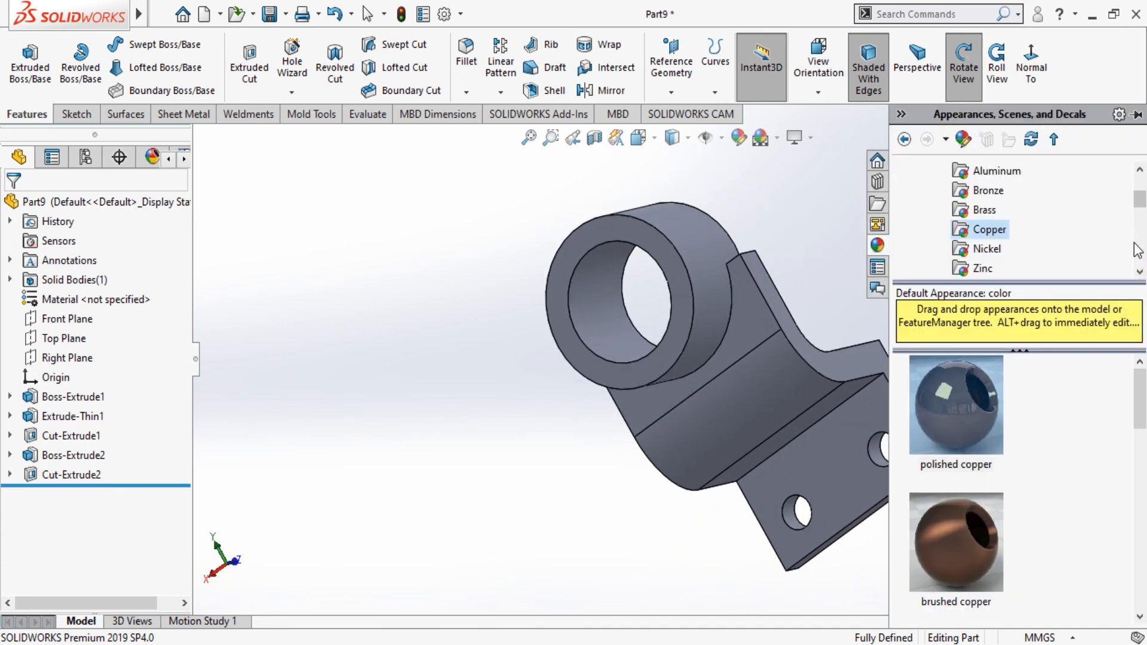
scroll(958, 555, "down", 3)
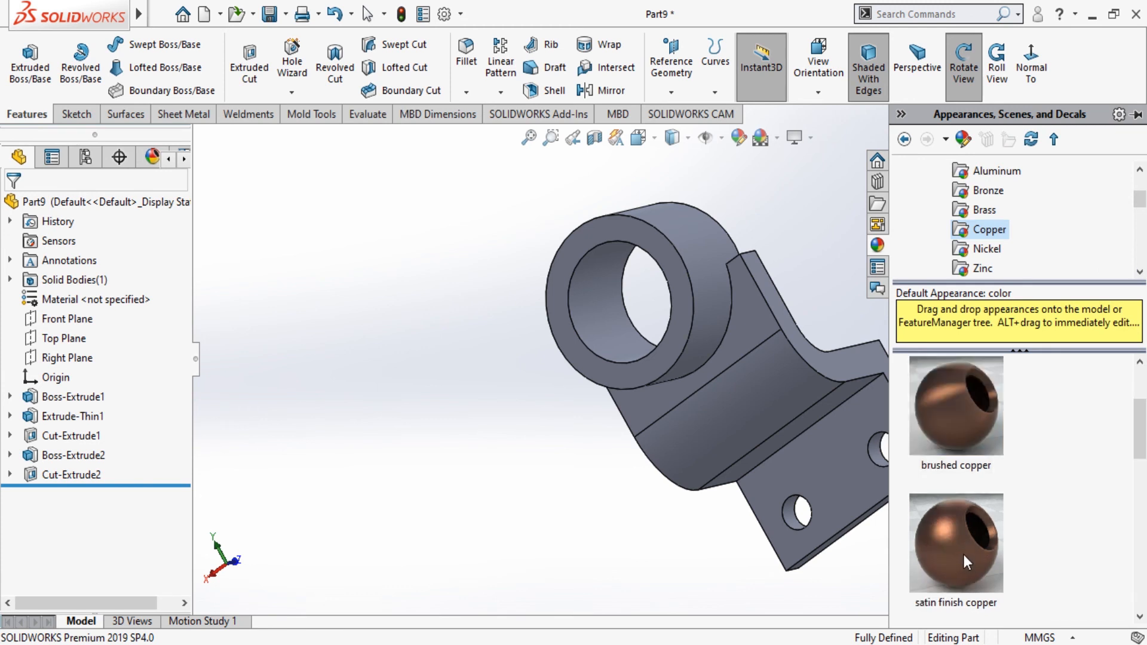
double_click(968, 544)
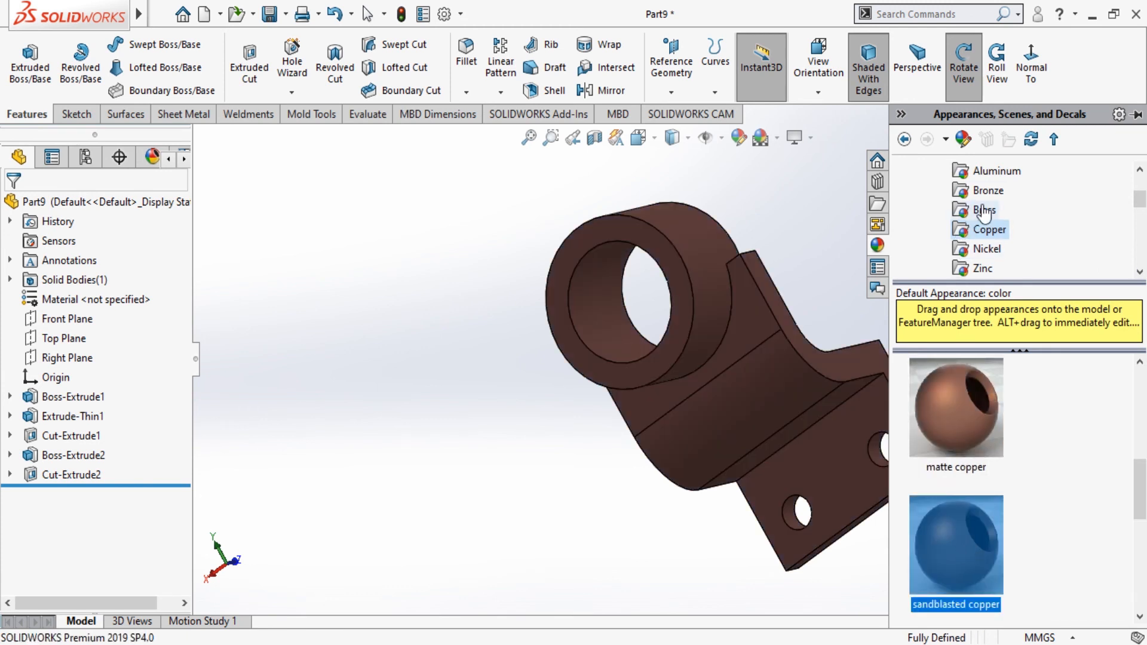
Apply the brushed nickel appearance to the whole bracket and change the scene to a plain white background
left_click(985, 251)
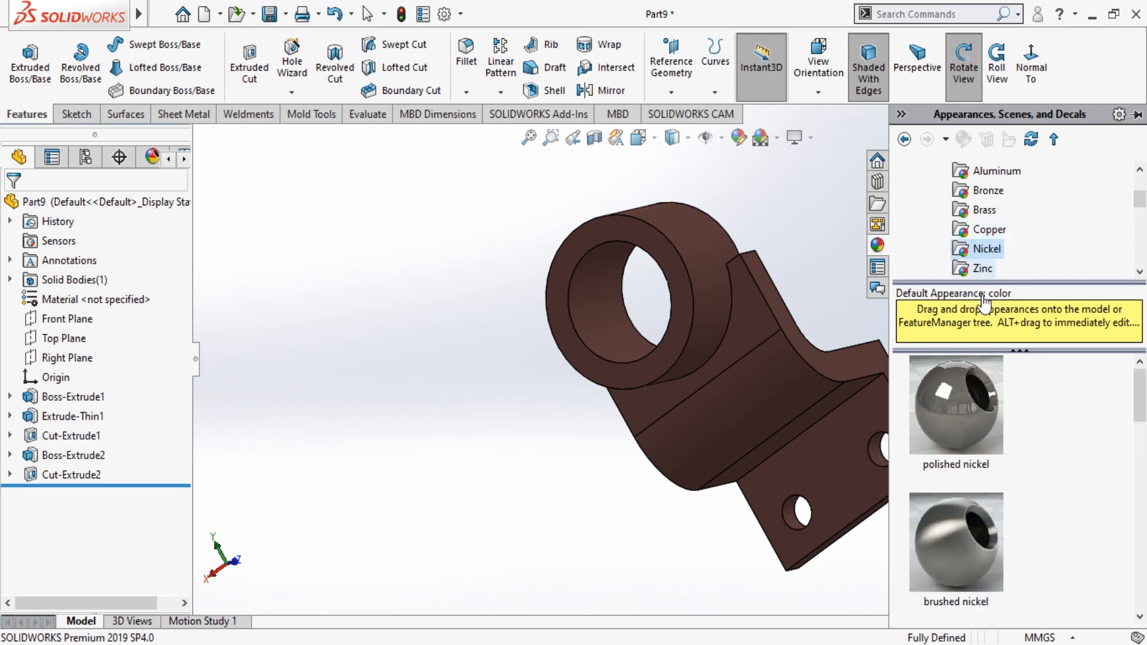
double_click(968, 566)
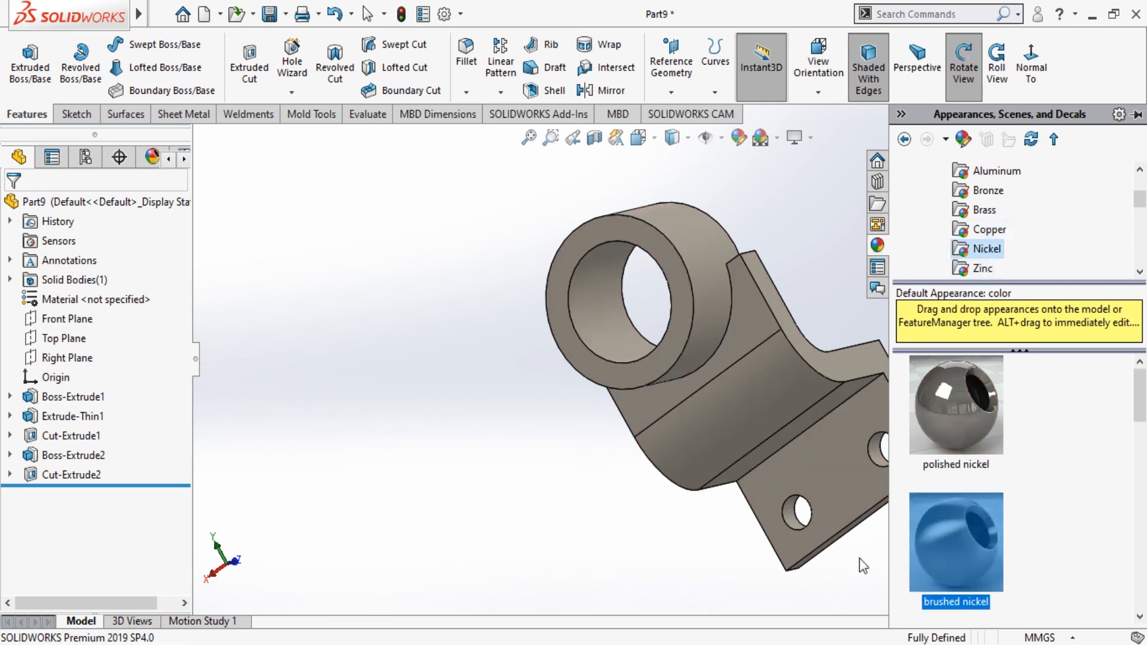
left_click(589, 562)
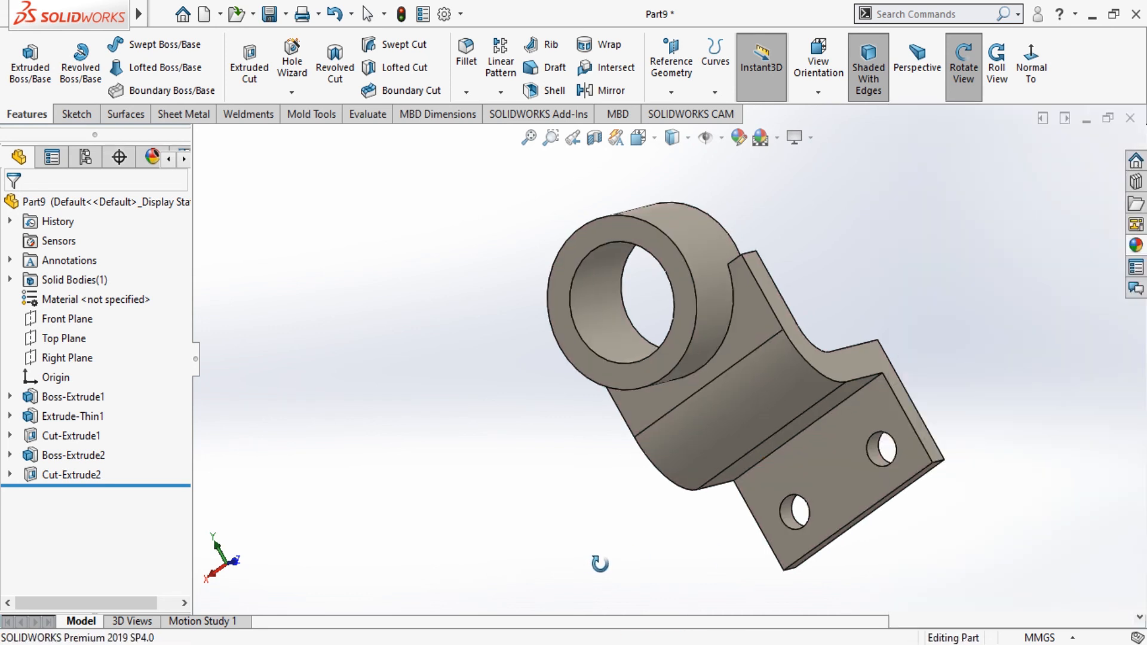
left_click(778, 140)
left_click(791, 201)
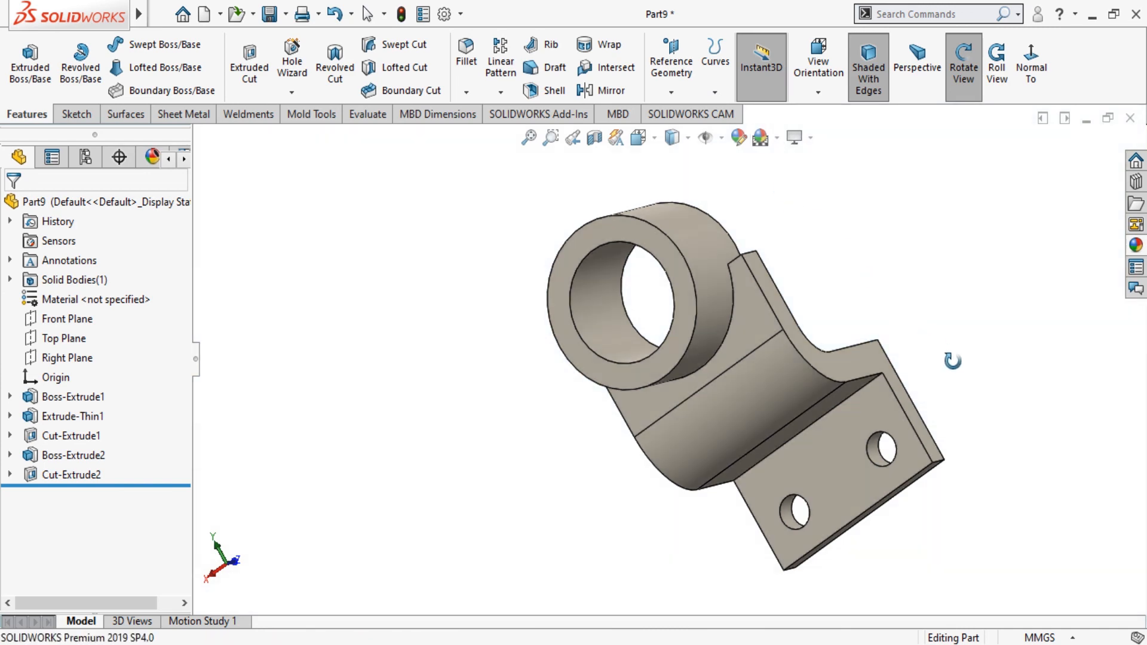